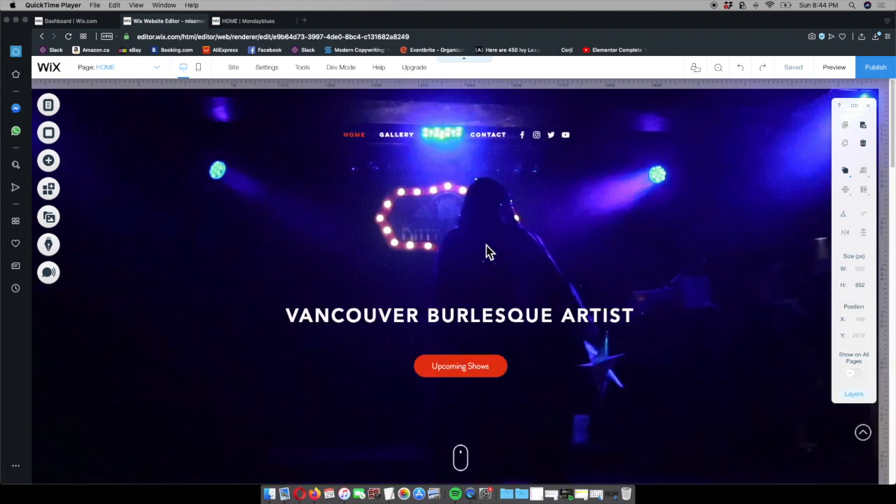
# Review the published version of the home page, from the hero section through the Instagram feed to the contact form and footer
pyautogui.click(251, 21)
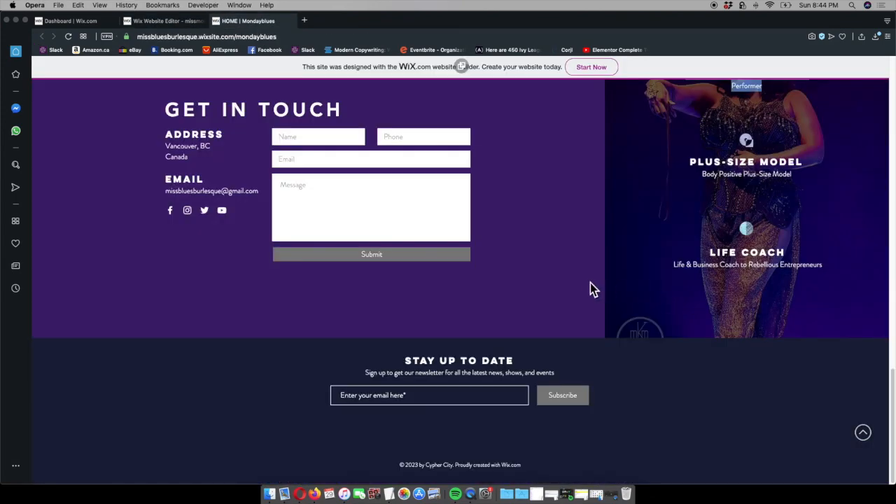
pyautogui.scroll(20, 593, 291)
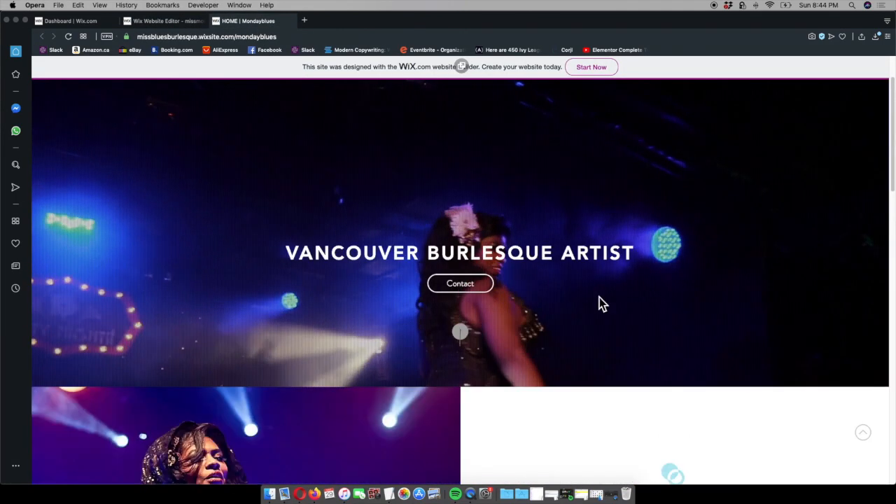
pyautogui.scroll(-5, 600, 303)
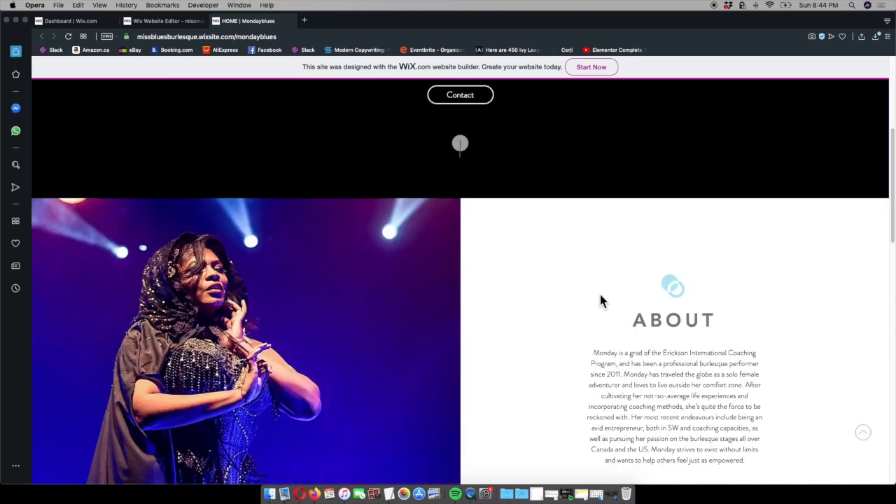
pyautogui.scroll(-6, 599, 301)
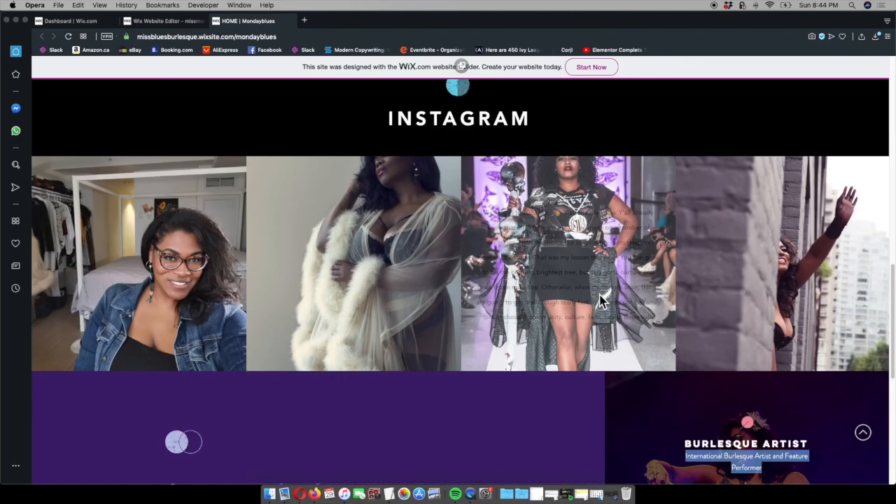
pyautogui.scroll(-5, 600, 301)
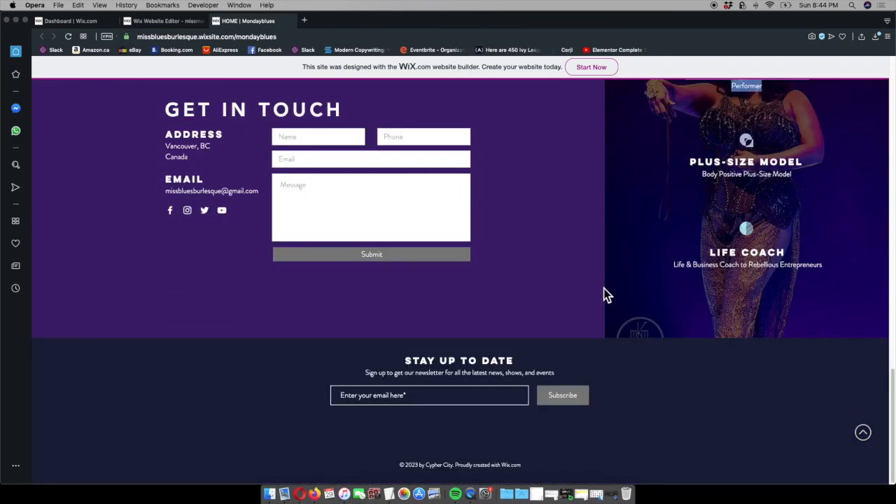
# Examine the home page in the Wix editor, from the hero section through About and Instagram to the contact strip and newsletter footer
pyautogui.click(164, 20)
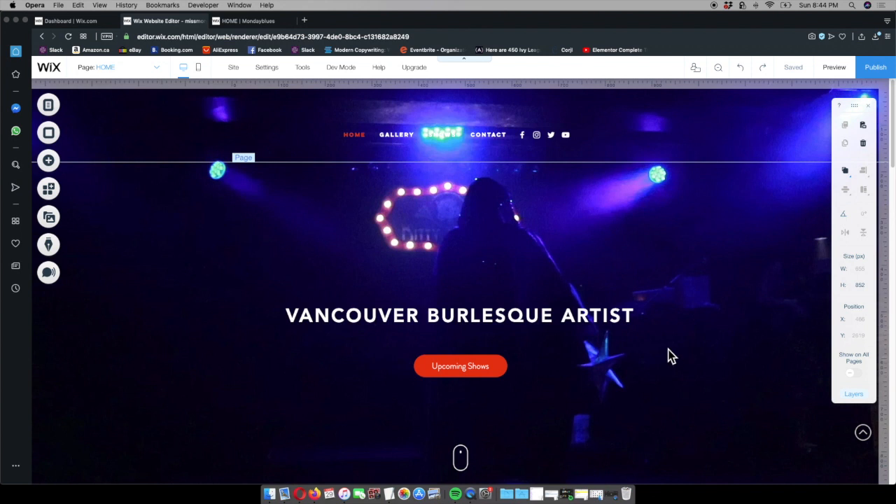
pyautogui.scroll(-3, 676, 358)
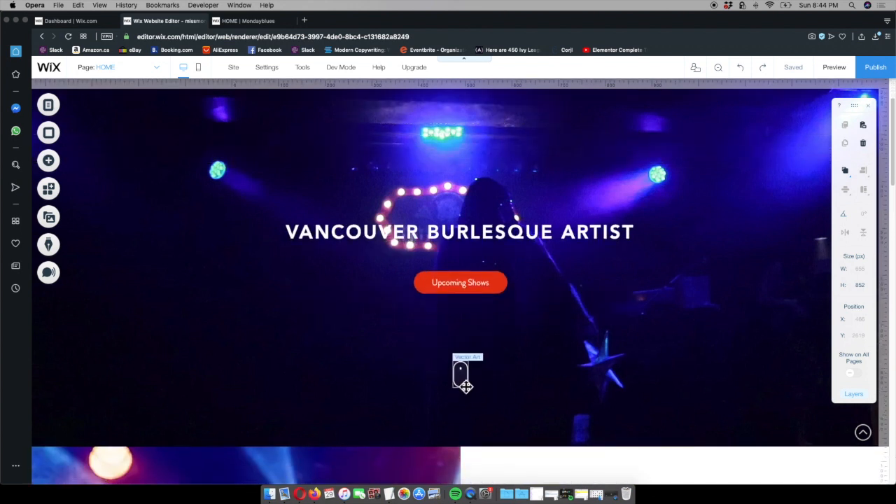
pyautogui.scroll(-5, 688, 384)
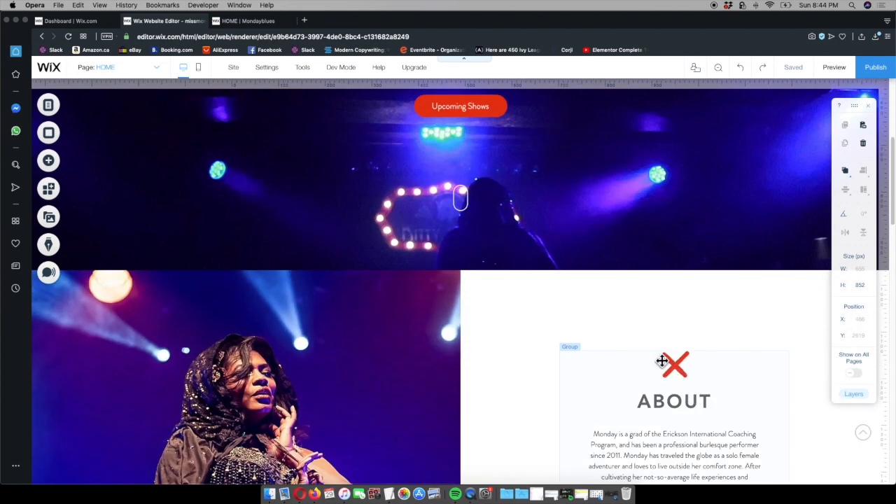
pyautogui.scroll(-1, 472, 338)
pyautogui.scroll(-12, 473, 338)
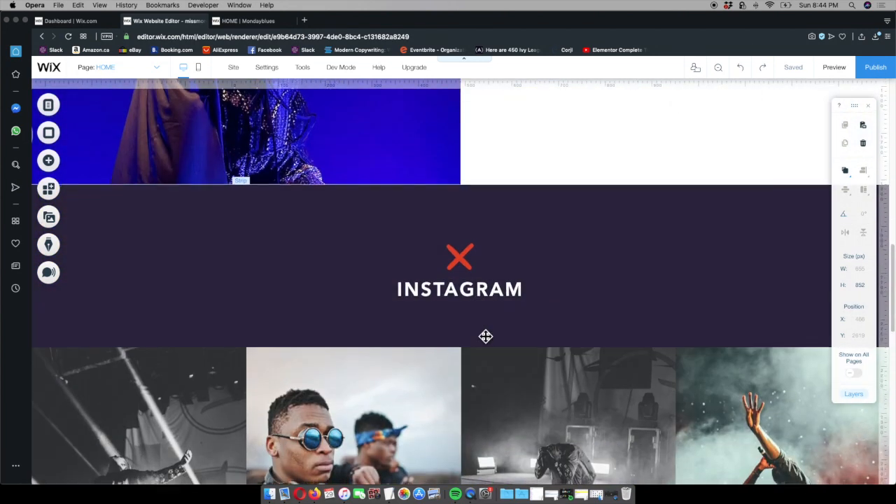
pyautogui.scroll(-5, 368, 422)
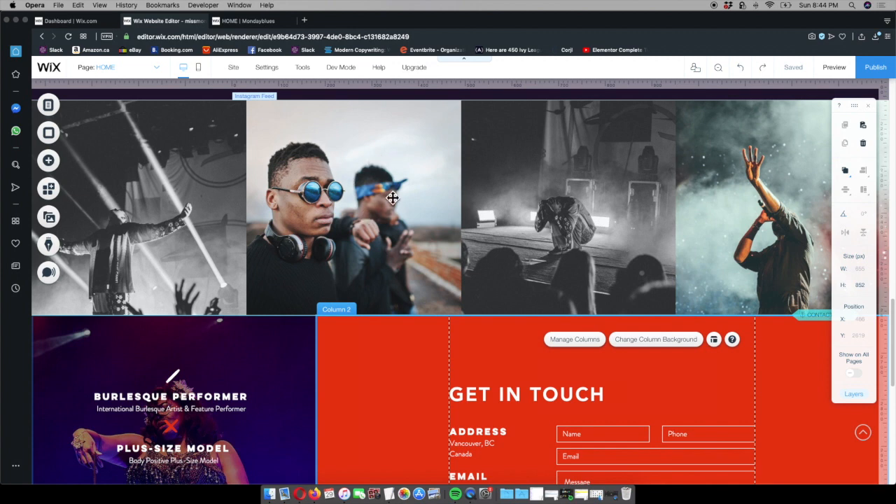
pyautogui.scroll(-3, 392, 196)
pyautogui.scroll(-10, 392, 198)
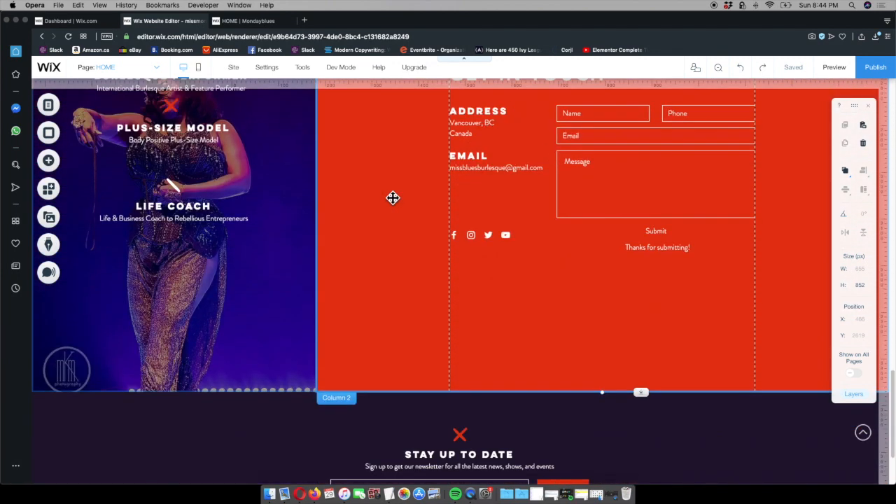
pyautogui.scroll(-1, 519, 266)
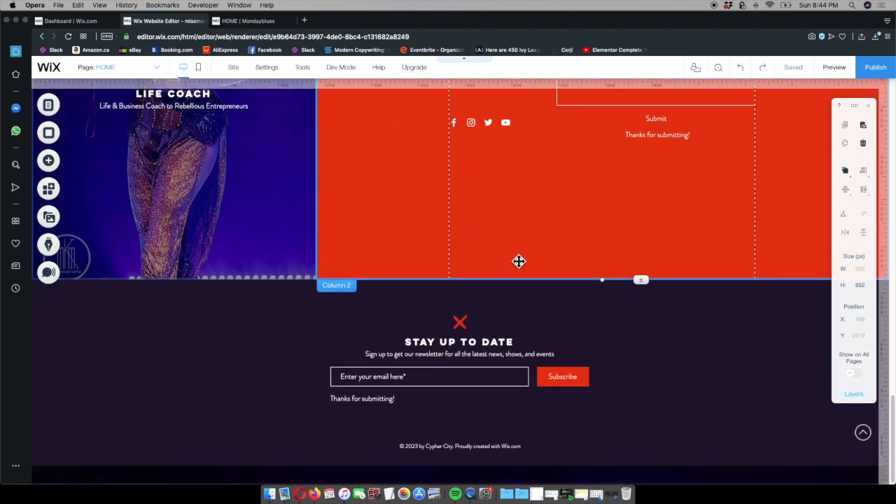
pyautogui.scroll(3, 513, 298)
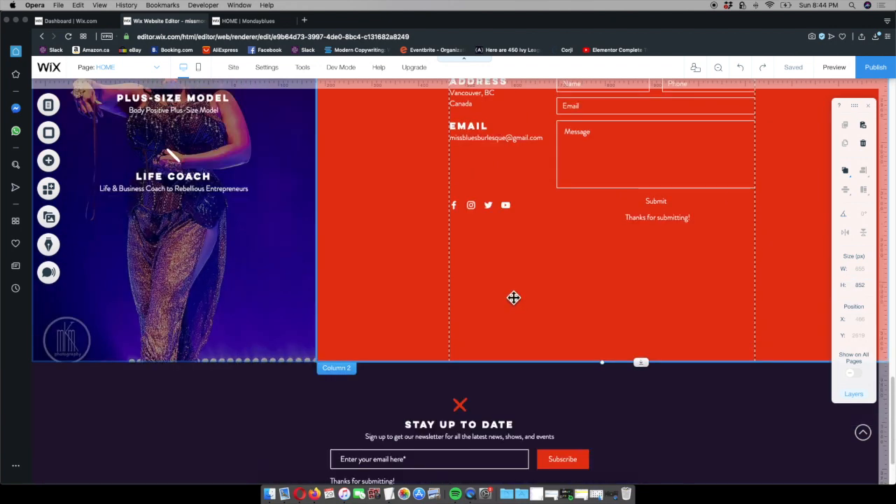
pyautogui.scroll(3, 480, 281)
pyautogui.scroll(1, 481, 282)
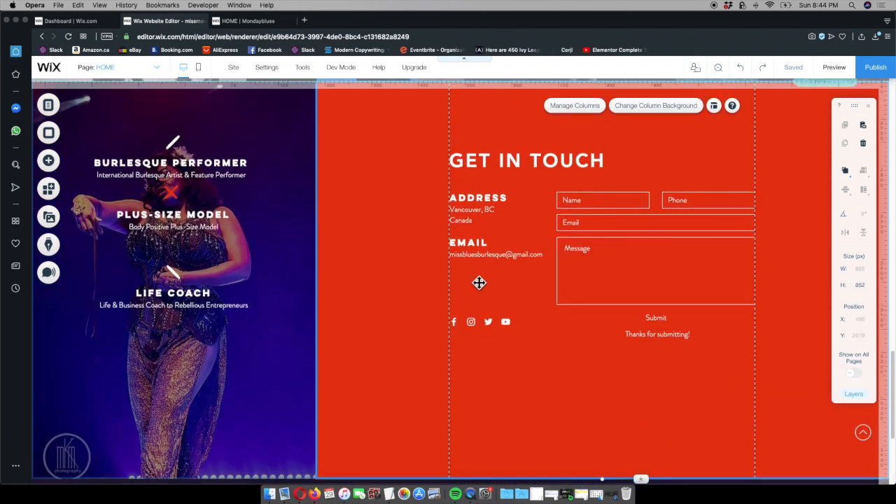
# Check the column order and styling of the Get in Touch section on the published site
pyautogui.click(256, 21)
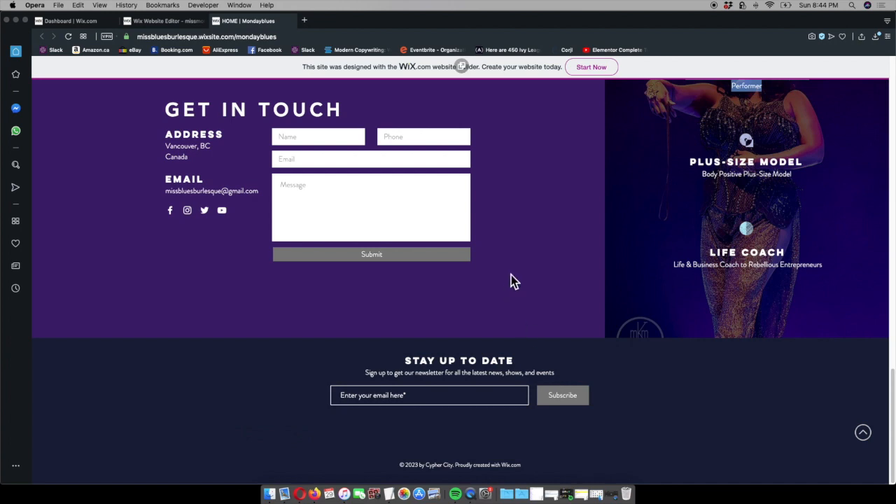
pyautogui.scroll(4, 563, 273)
pyautogui.scroll(-1, 566, 278)
pyautogui.click(702, 259)
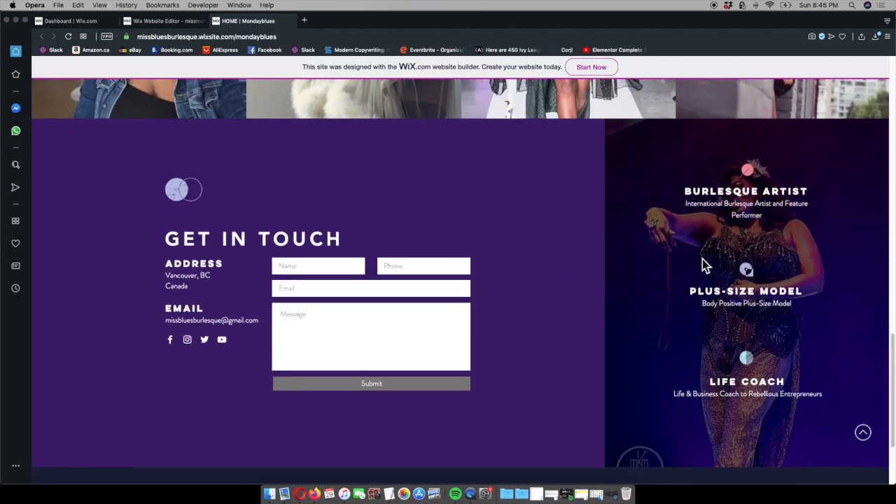
# Swap the contact strip's columns so the Get in Touch form comes first and the performer photo column second
pyautogui.click(172, 21)
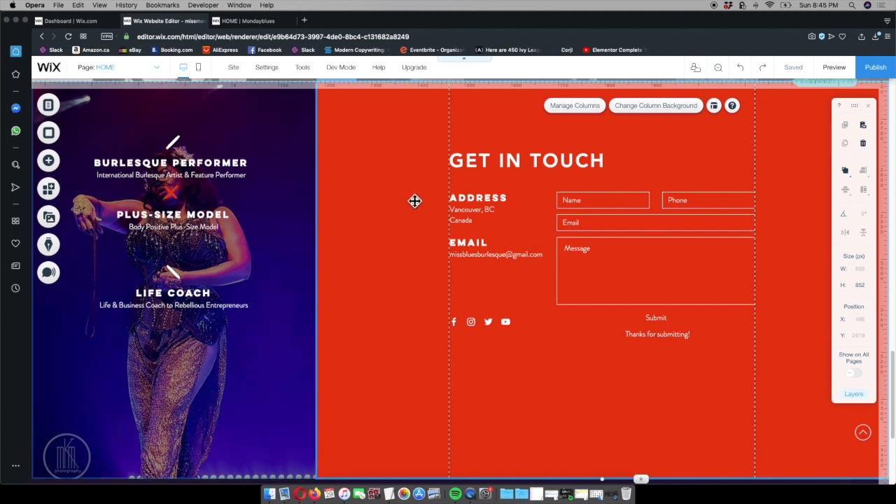
pyautogui.scroll(1, 390, 203)
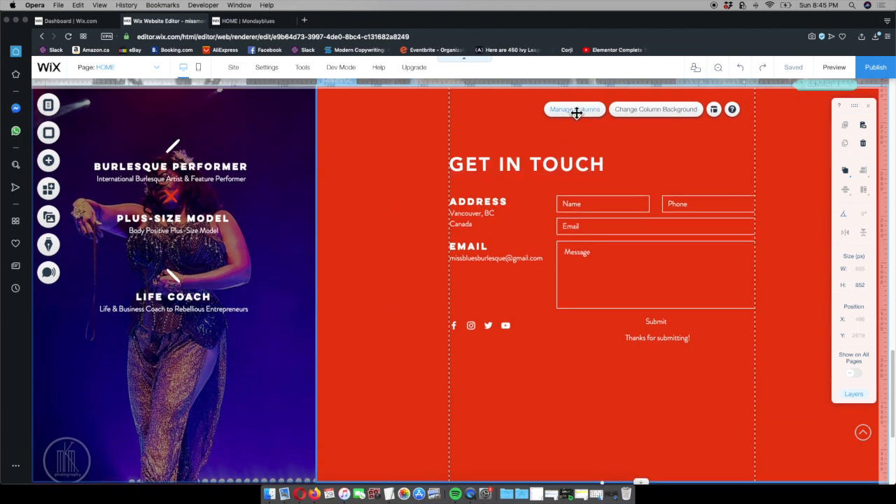
pyautogui.scroll(1, 330, 181)
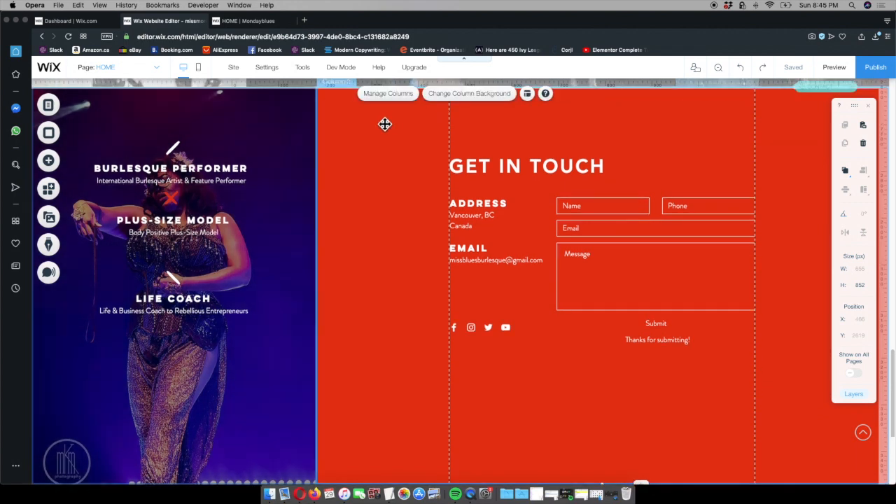
pyautogui.click(388, 98)
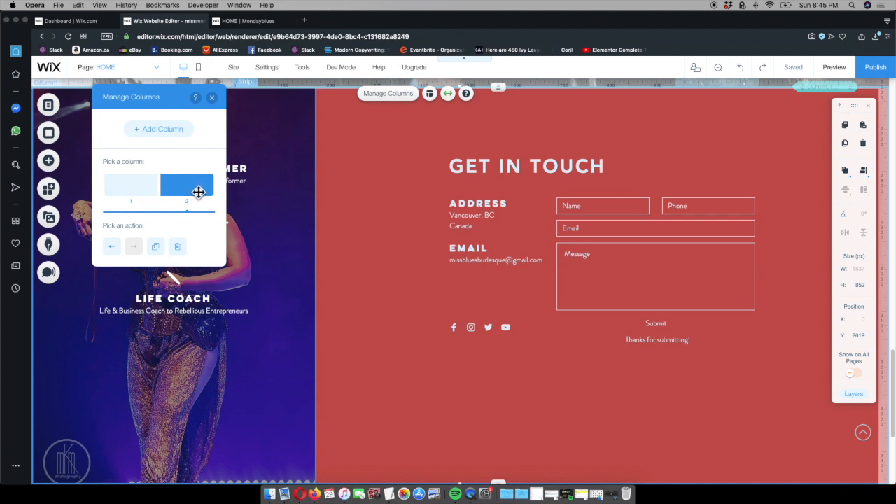
pyautogui.click(143, 194)
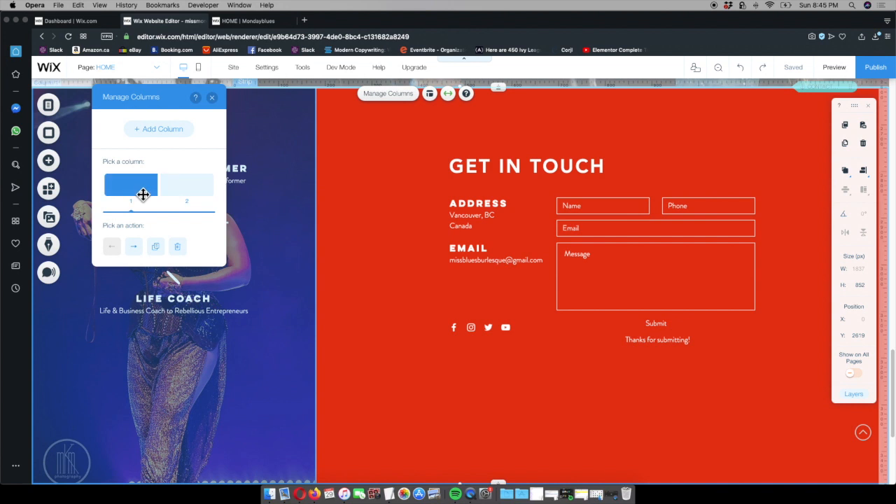
pyautogui.click(136, 251)
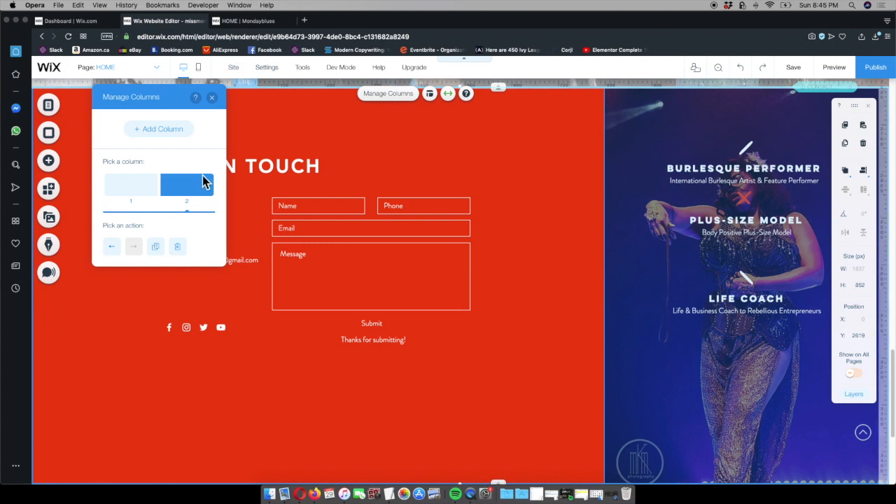
pyautogui.click(214, 100)
# Open the site color palette for editing from the background color settings of the Get in Touch column
pyautogui.scroll(-3, 488, 279)
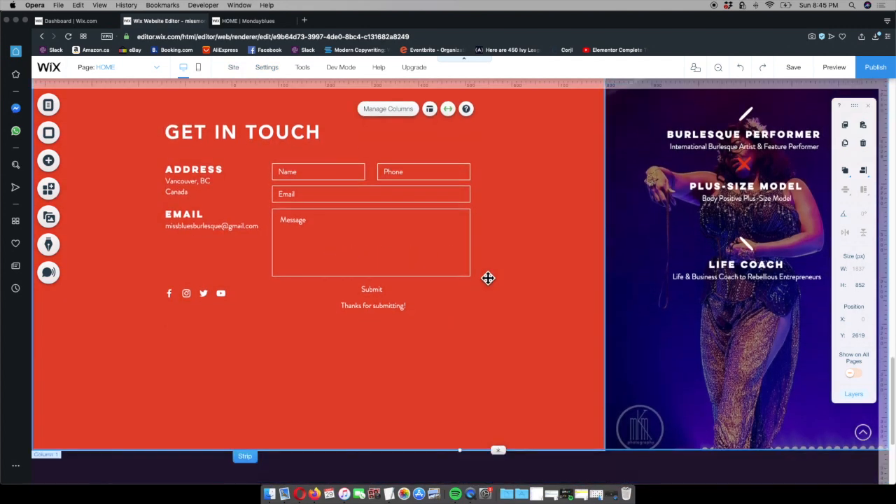
pyautogui.scroll(3, 487, 279)
pyautogui.scroll(1, 487, 279)
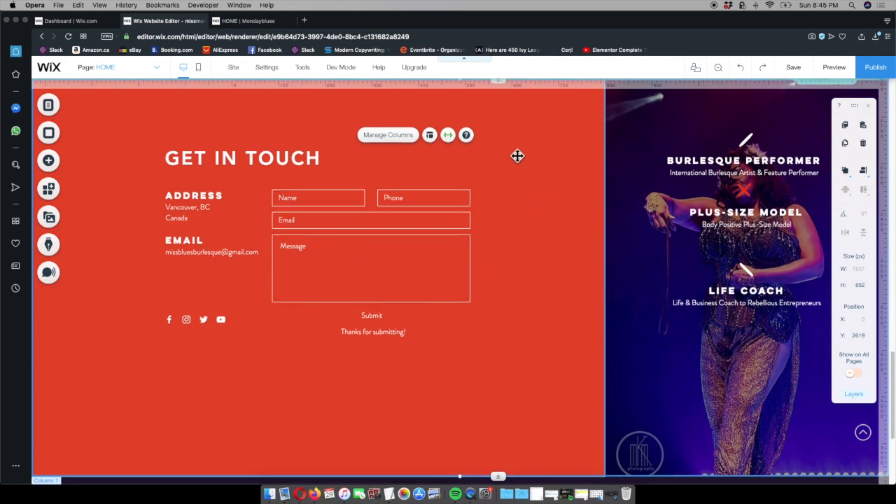
pyautogui.scroll(2, 519, 157)
pyautogui.scroll(-1, 519, 157)
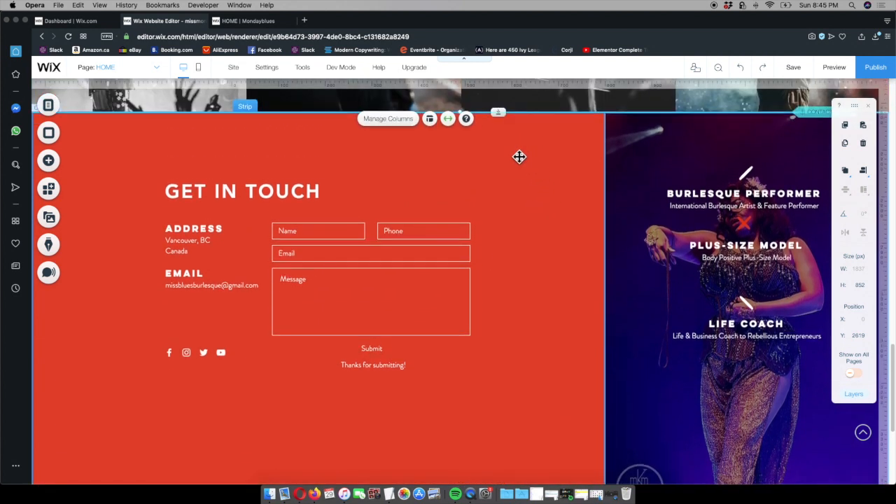
pyautogui.click(521, 160)
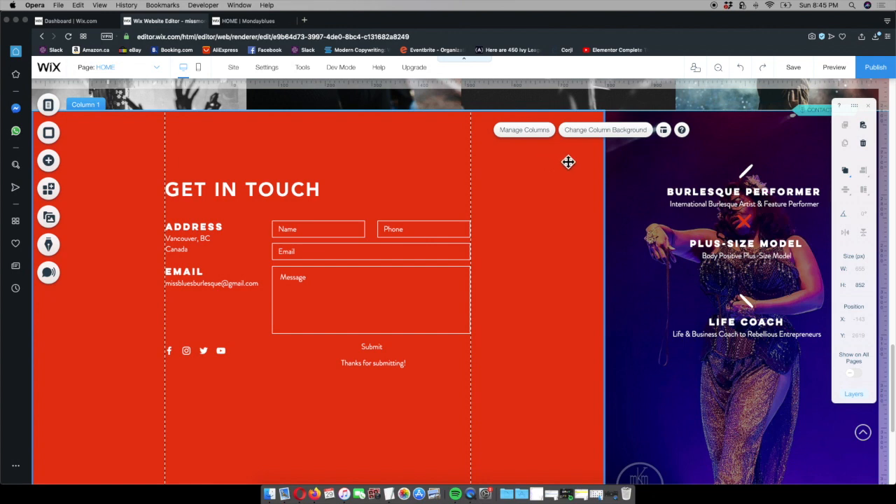
pyautogui.click(592, 135)
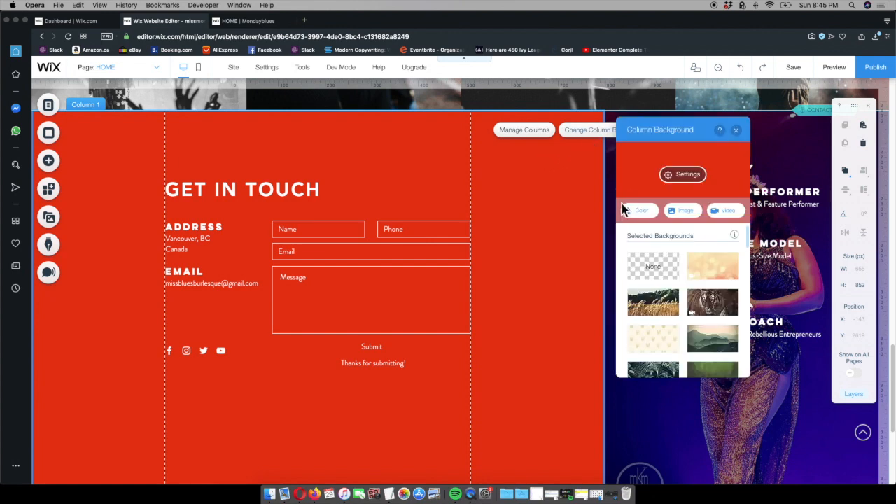
pyautogui.click(644, 214)
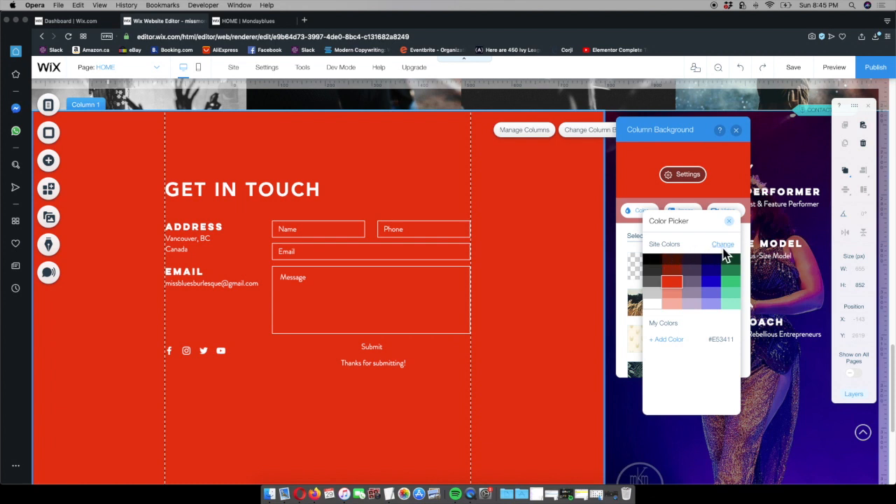
pyautogui.click(723, 245)
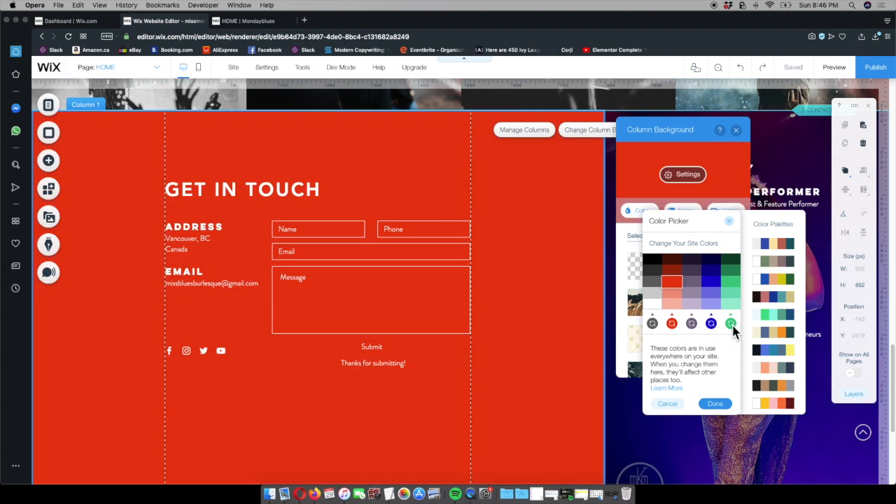
# Replace the green site color with 6FD4E8, copied from the Site Colours list in the TextEdit notes
pyautogui.click(731, 324)
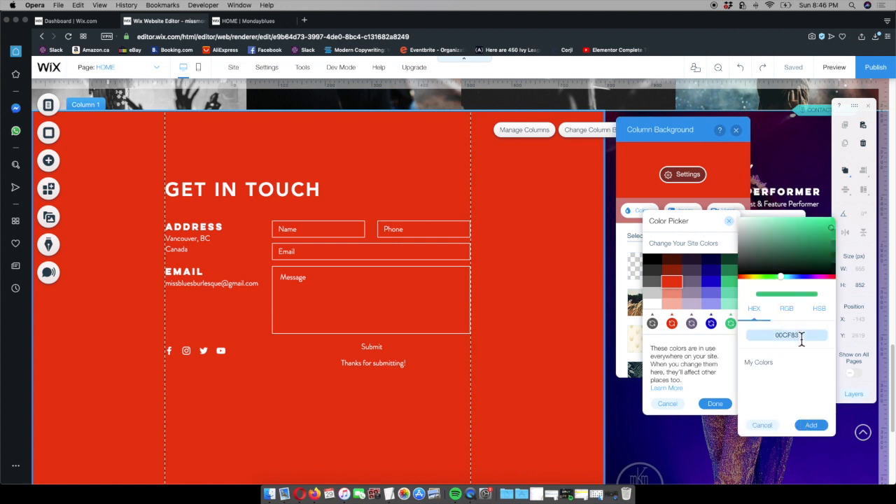
pyautogui.click(389, 493)
pyautogui.click(78, 233)
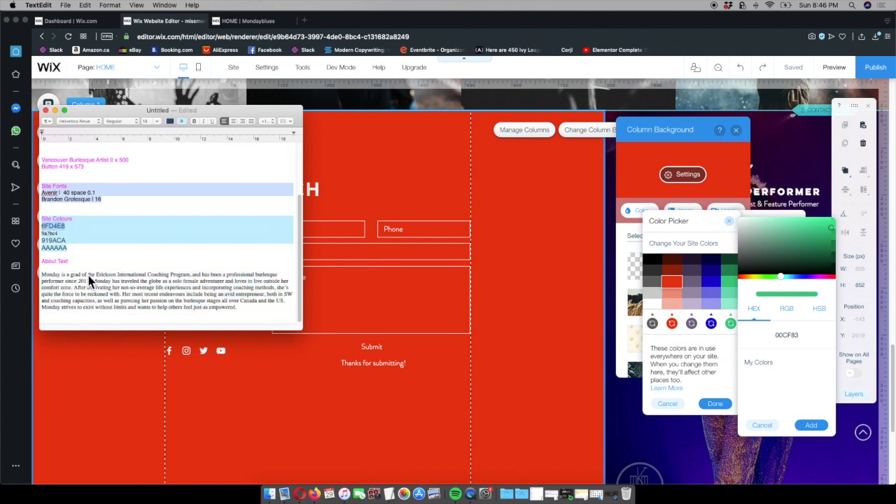
pyautogui.press('super+c')
pyautogui.click(802, 333)
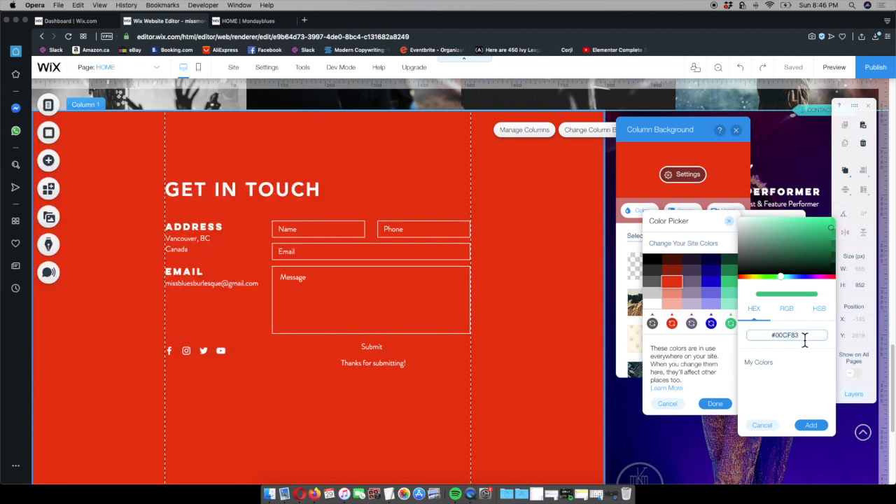
pyautogui.press('super+v')
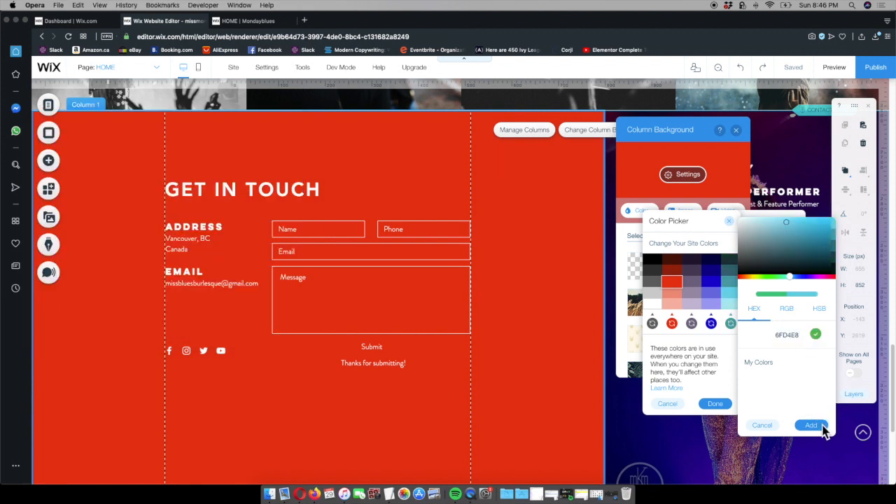
pyautogui.click(811, 426)
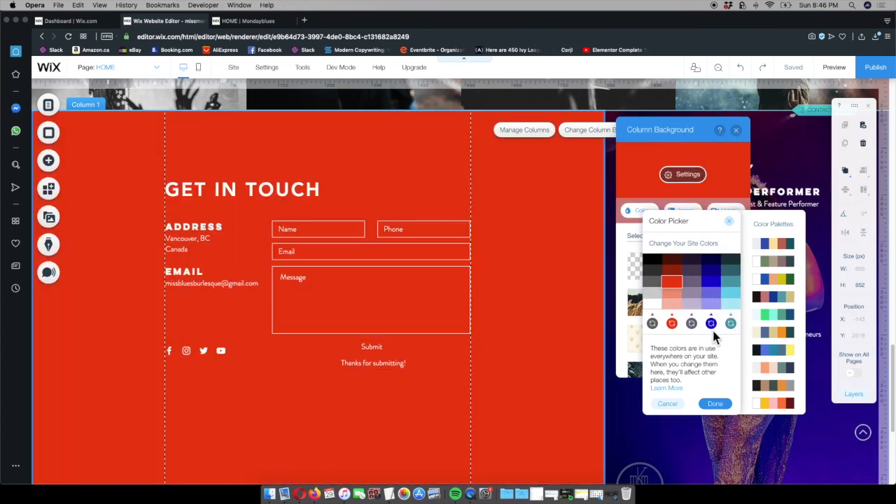
# Open the blue site color for editing and try a muted purple shade, about 5A5378
pyautogui.click(711, 323)
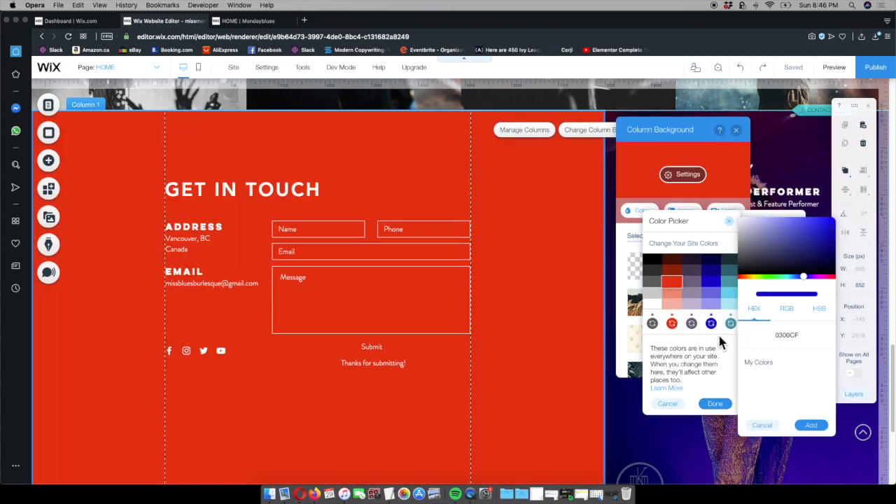
pyautogui.click(796, 247)
pyautogui.moveTo(808, 239); pyautogui.dragTo(758, 244)
pyautogui.moveTo(805, 275)
pyautogui.mouseDown()
pyautogui.moveTo(821, 283)
pyautogui.moveTo(758, 293)
pyautogui.moveTo(808, 285)
pyautogui.mouseUp()
pyautogui.moveTo(786, 238); pyautogui.dragTo(766, 247)
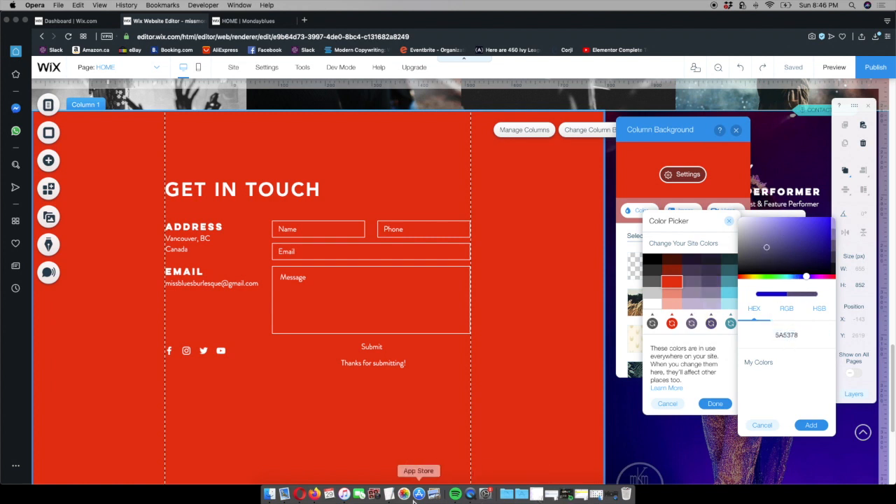
# Set the site color being edited to 9a7bc4, copied from the Site Colours list in the TextEdit notes
pyautogui.click(390, 494)
pyautogui.click(80, 232)
pyautogui.moveTo(38, 236); pyautogui.dragTo(40, 237)
pyautogui.press('super+c')
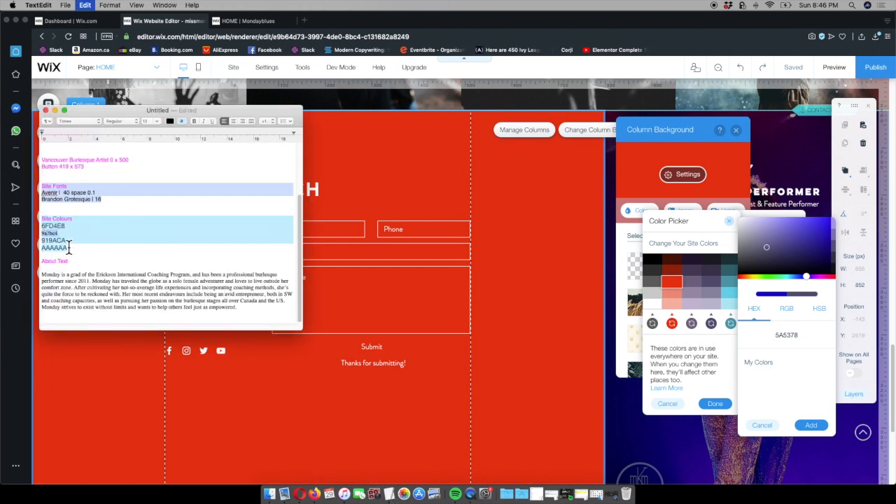
pyautogui.click(803, 337)
pyautogui.press('super+v')
pyautogui.click(812, 425)
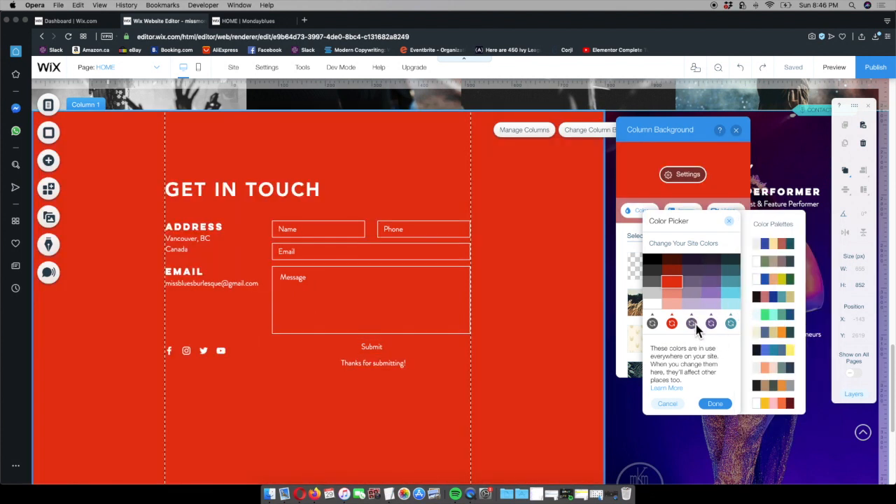
# Replace the greyish-purple middle site color with 919ACA, copied from the Site Colours list in the TextEdit notes
pyautogui.click(693, 325)
pyautogui.click(389, 493)
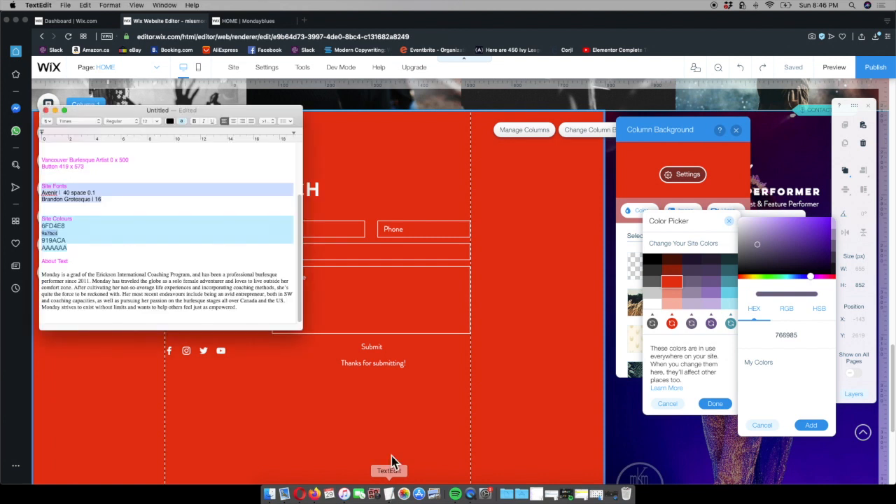
pyautogui.doubleClick(67, 241)
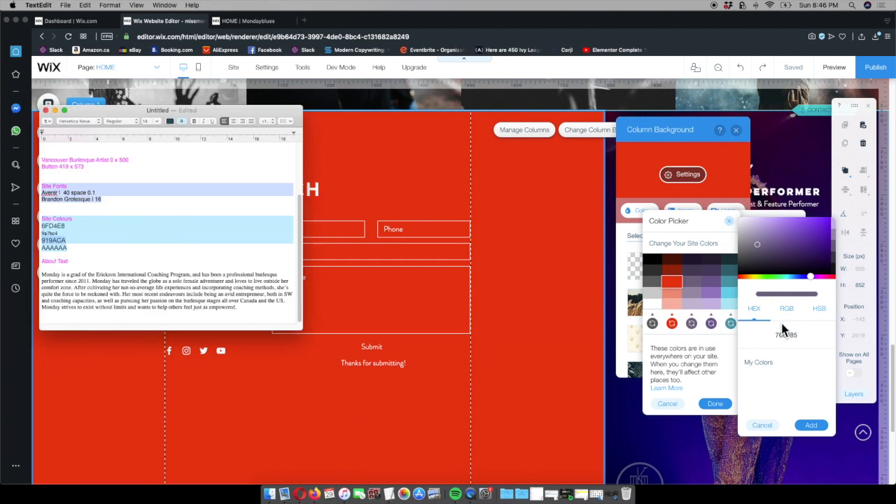
pyautogui.click(804, 337)
pyautogui.press('super+v')
pyautogui.click(810, 425)
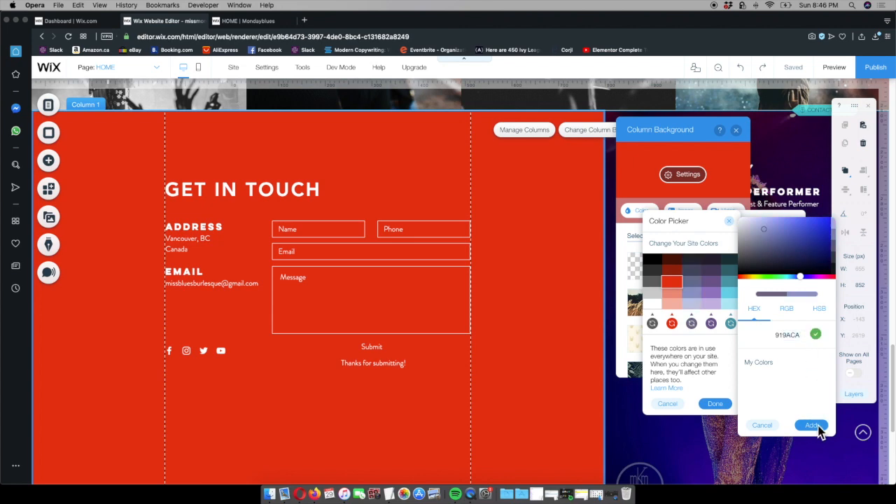
# Replace the red site color with AAAAAA, copied from the Site Colours list in the TextEdit notes
pyautogui.click(374, 494)
pyautogui.moveTo(59, 254); pyautogui.dragTo(43, 256)
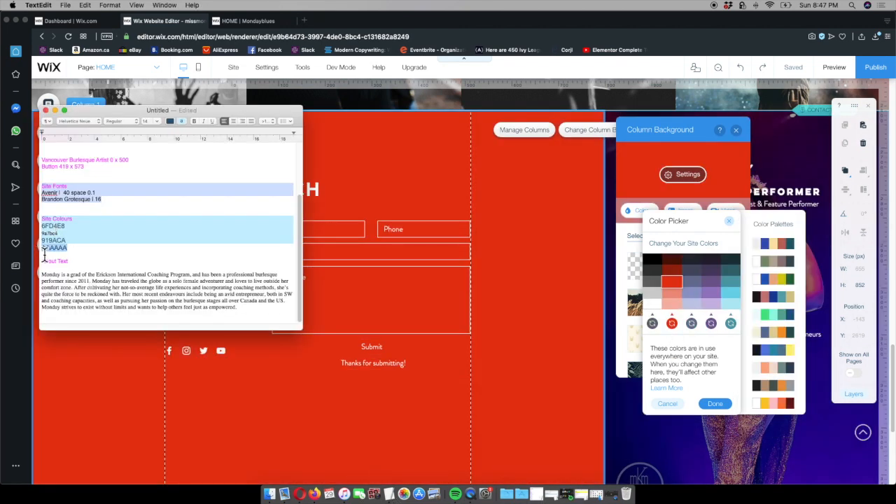
pyautogui.click(672, 323)
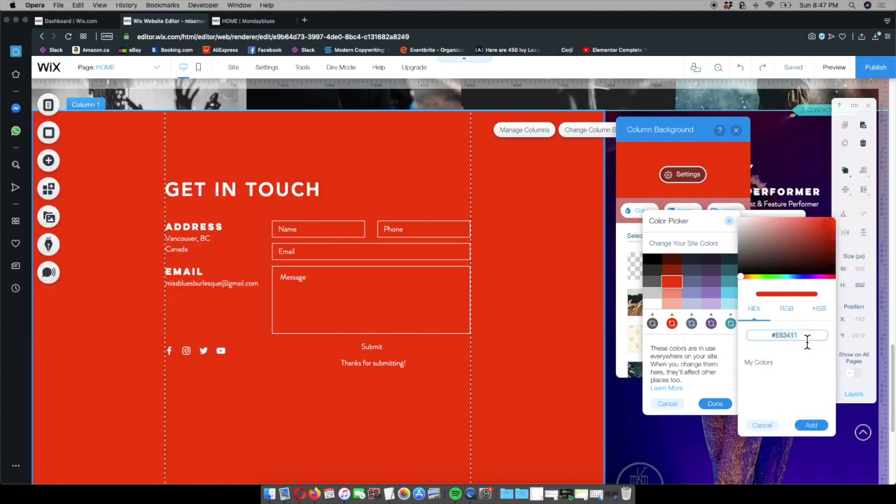
pyautogui.click(803, 339)
pyautogui.press('super+v')
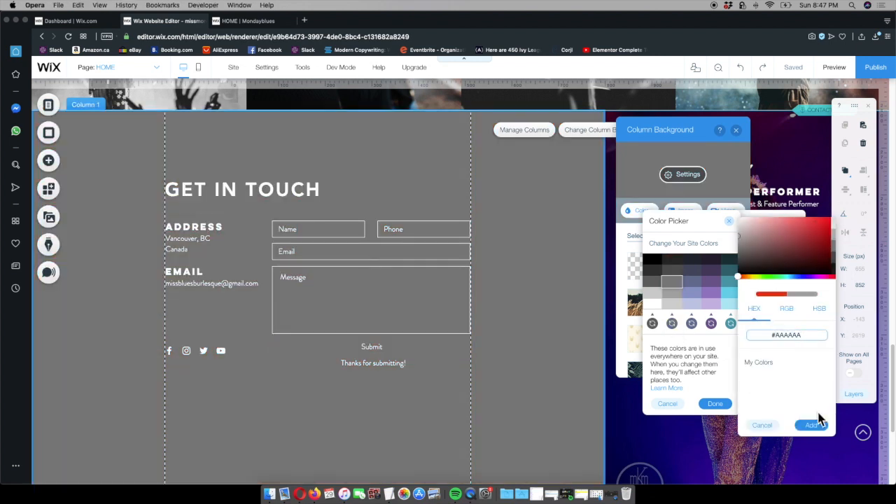
pyautogui.click(811, 426)
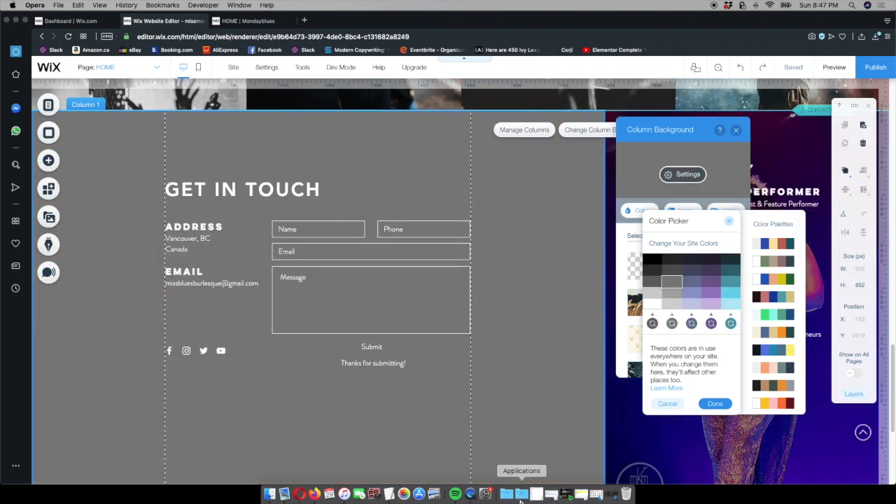
# Check the edited palette against the Site Colours list in the TextEdit notes and apply the new site colors
pyautogui.click(390, 495)
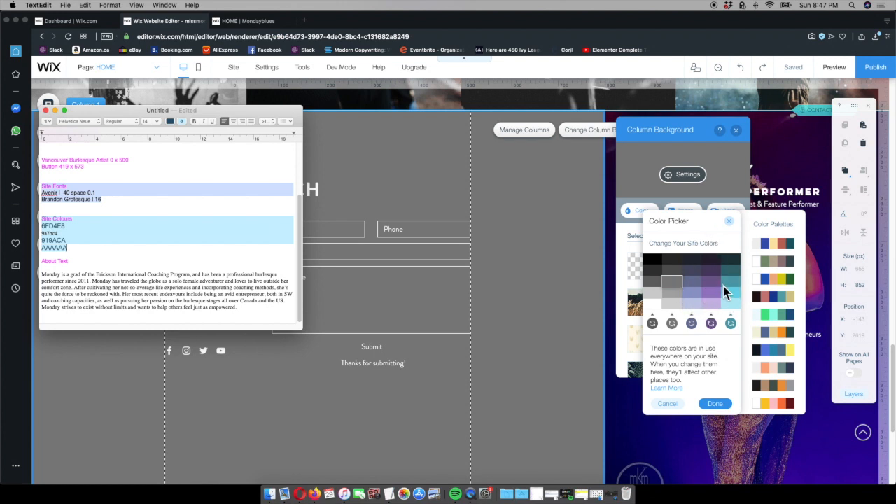
pyautogui.click(216, 269)
pyautogui.click(716, 404)
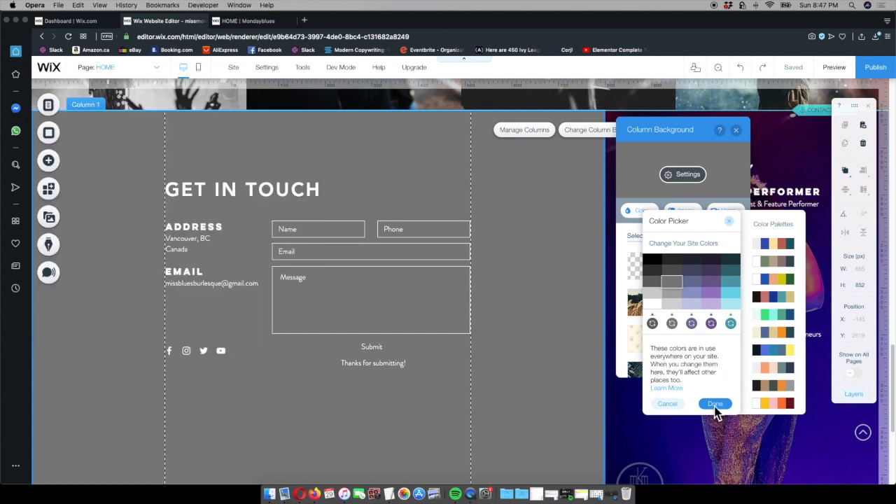
pyautogui.click(715, 404)
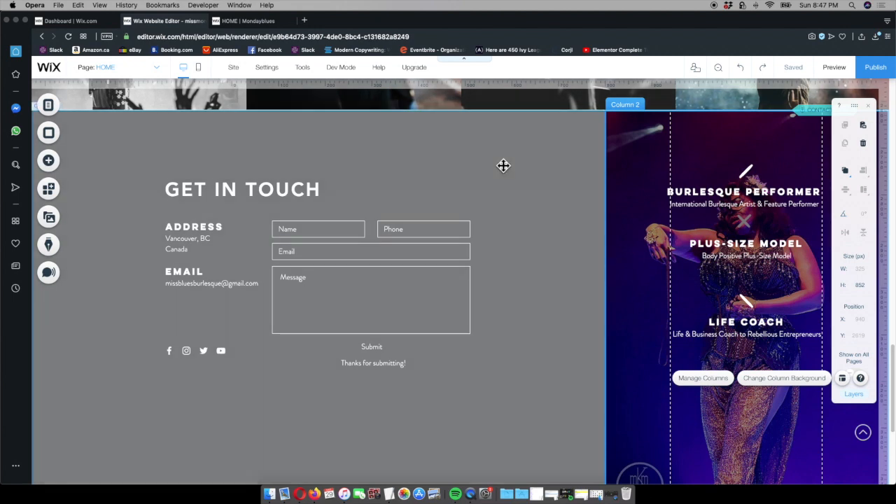
# Give the Get in Touch column the dark purple site color 4D3F62 as background and compare it with the published site
pyautogui.click(504, 165)
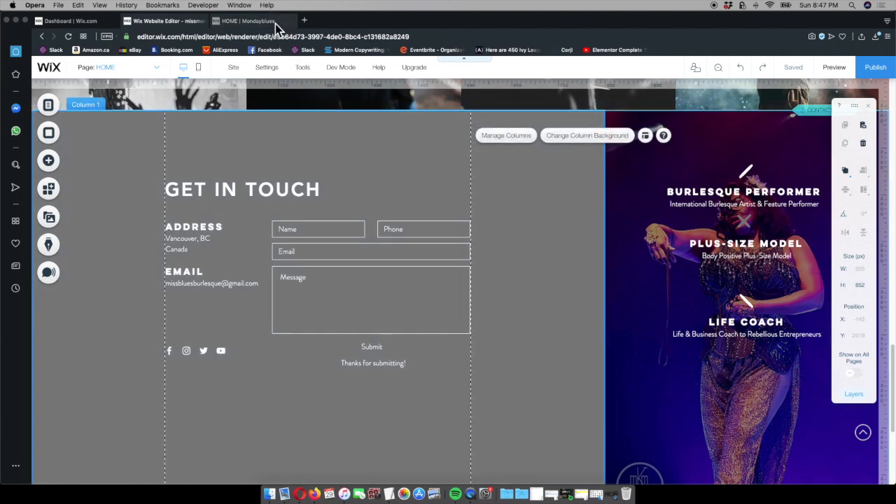
pyautogui.hotkey('ctrl', 'Tab')
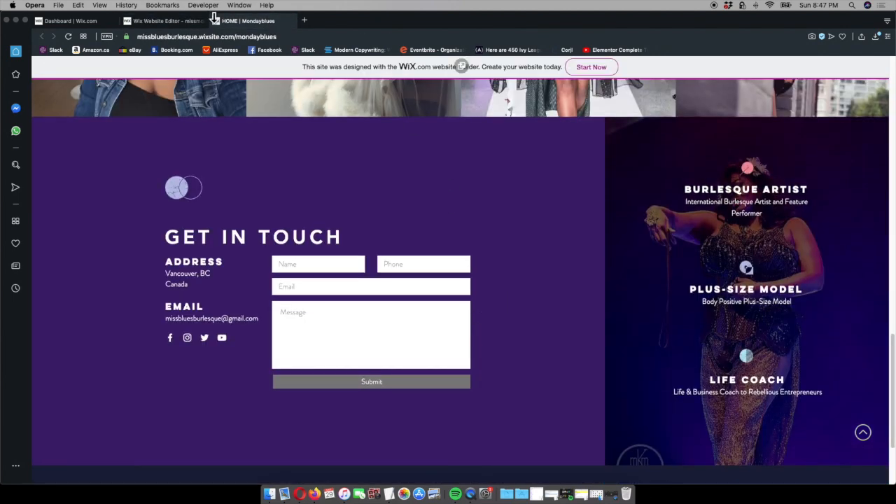
pyautogui.click(194, 21)
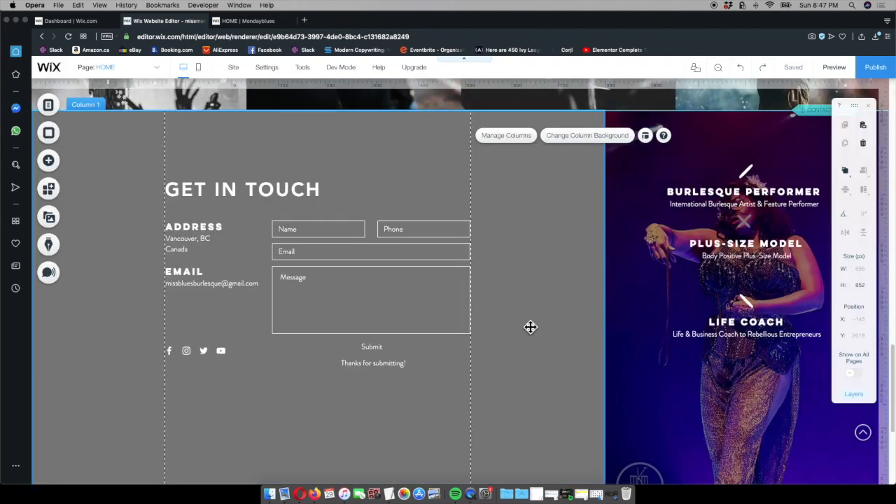
pyautogui.click(582, 137)
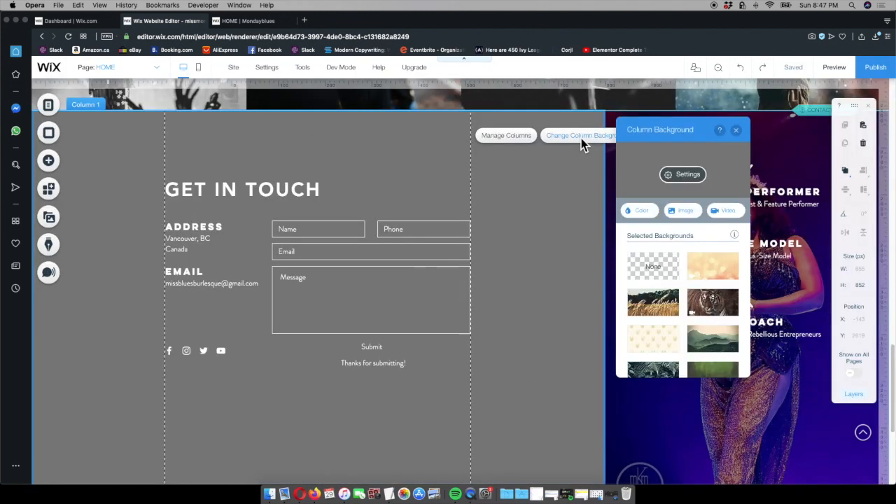
pyautogui.click(638, 210)
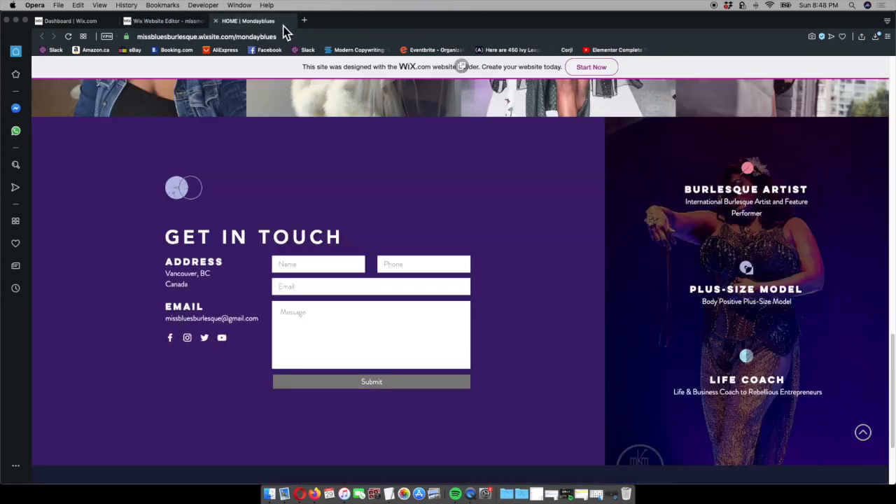
pyautogui.click(276, 21)
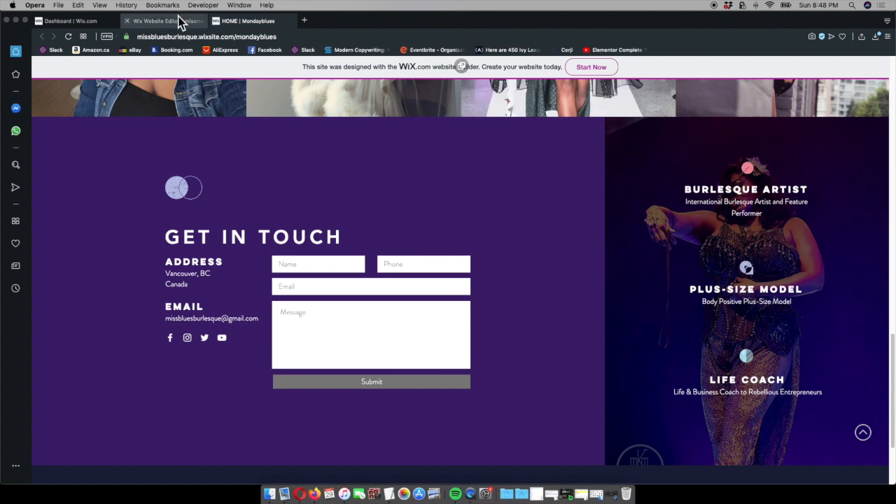
pyautogui.click(165, 21)
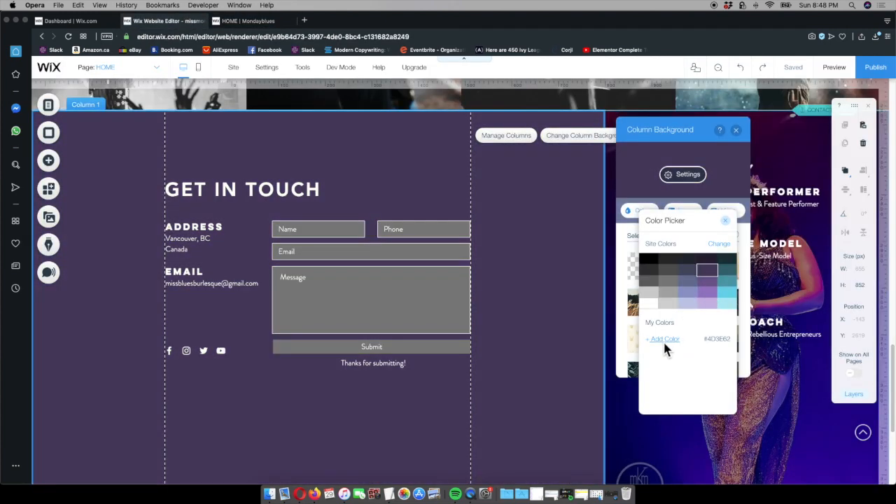
# Mix a custom dark purple, 391769, for the Get in Touch column background, matching it by eye to the published site
pyautogui.click(663, 339)
pyautogui.moveTo(714, 297); pyautogui.dragTo(730, 290)
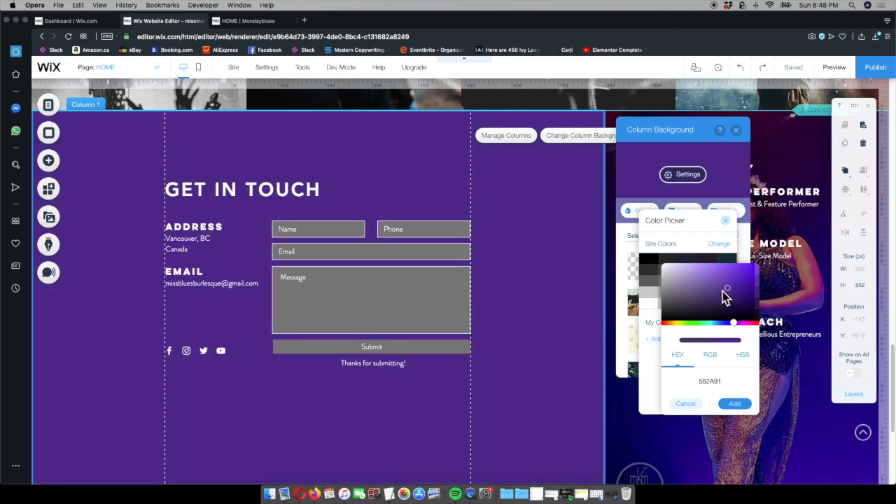
pyautogui.click(253, 23)
pyautogui.click(183, 20)
pyautogui.moveTo(730, 296); pyautogui.dragTo(736, 299)
pyautogui.click(253, 21)
pyautogui.click(183, 21)
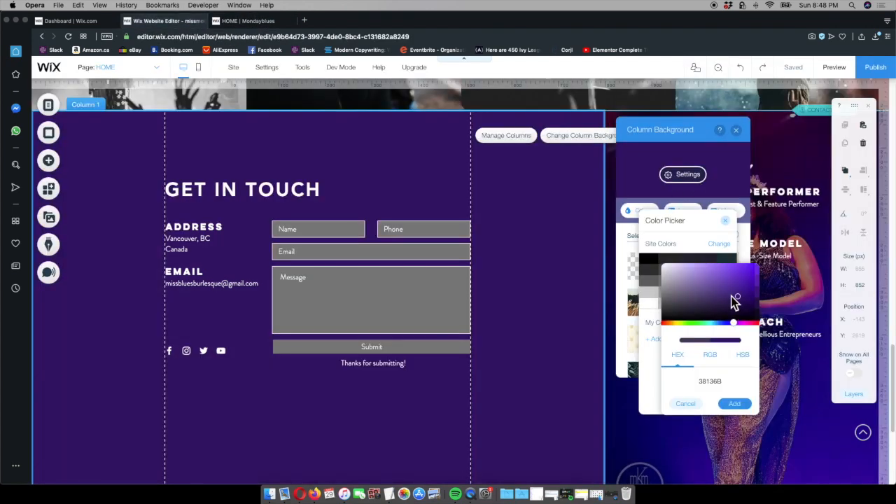
pyautogui.moveTo(738, 297); pyautogui.dragTo(737, 302)
pyautogui.click(737, 404)
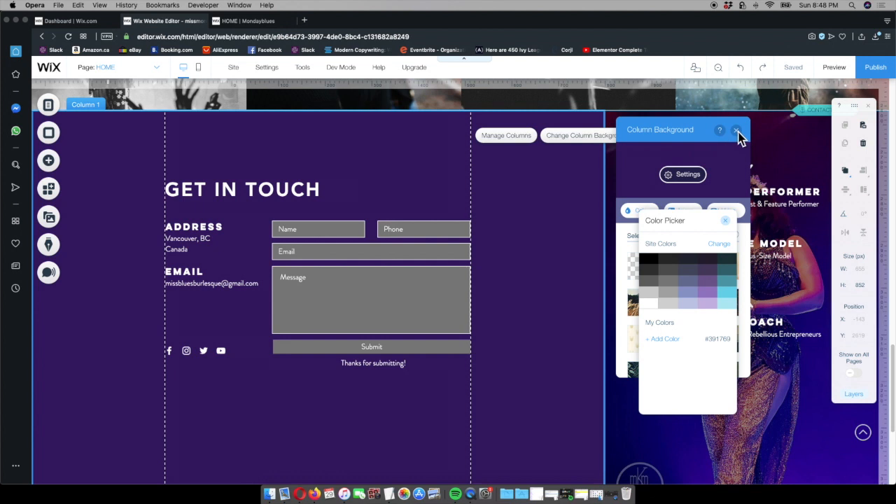
pyautogui.click(725, 220)
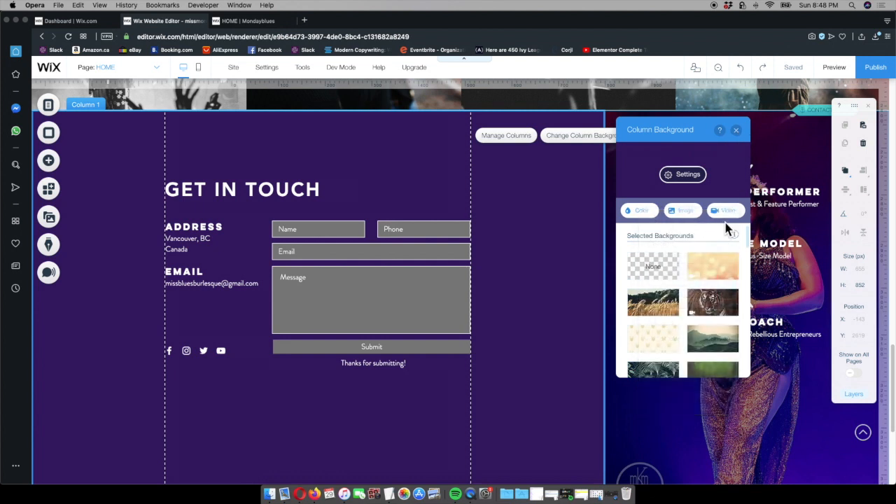
pyautogui.click(736, 134)
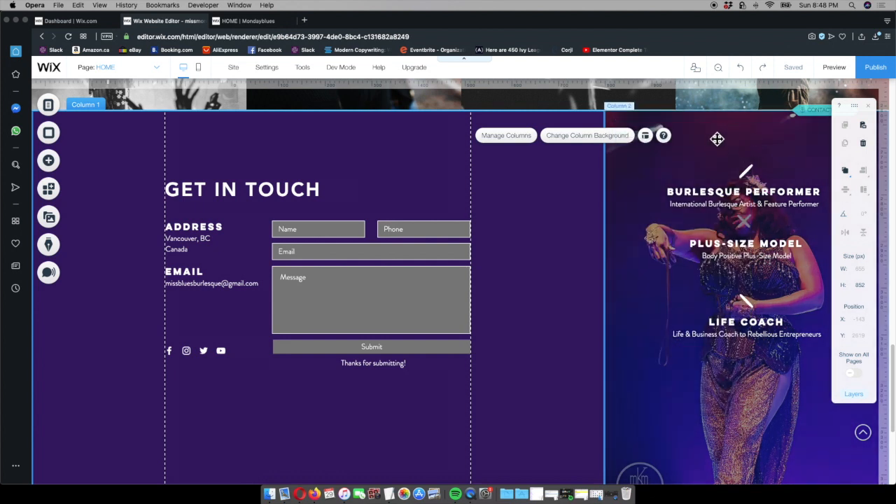
# Lower the background image opacity of the performer photo column to 38%
pyautogui.click(714, 143)
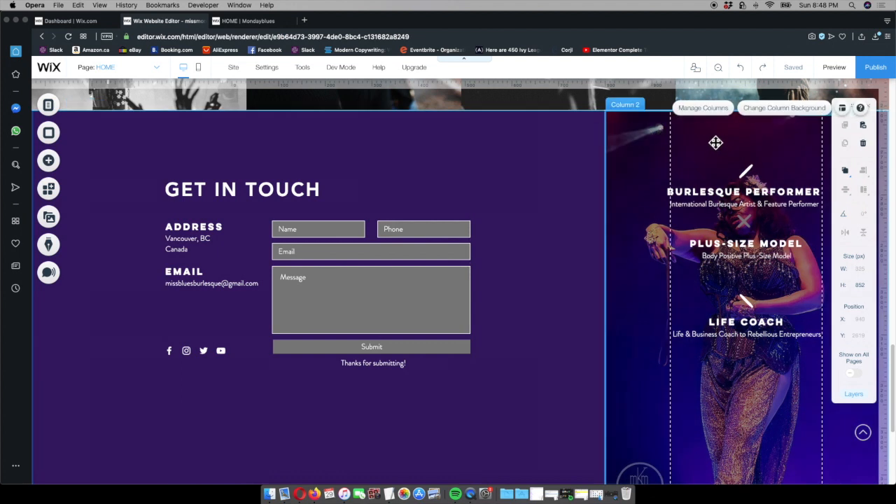
pyautogui.click(781, 108)
pyautogui.click(523, 175)
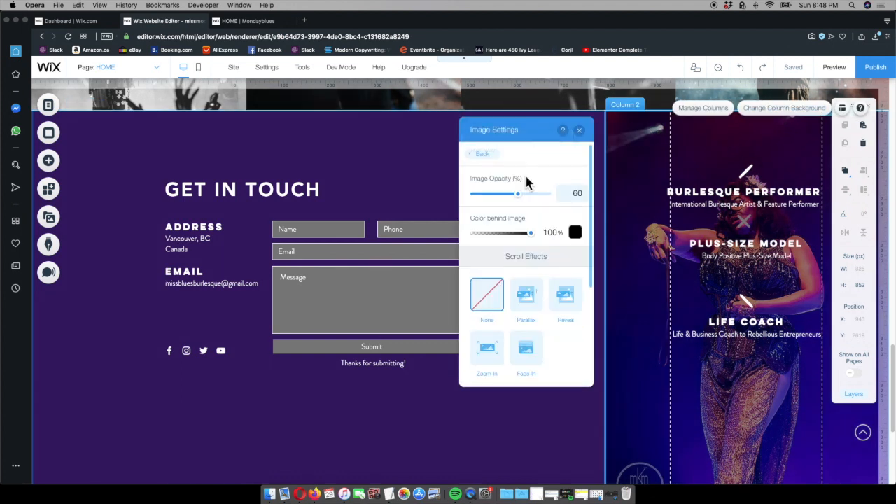
pyautogui.moveTo(514, 195); pyautogui.dragTo(503, 196)
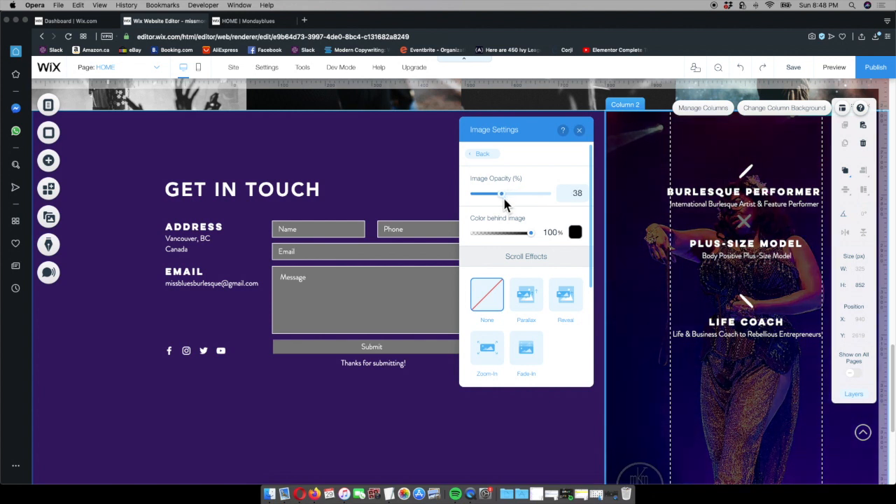
pyautogui.click(483, 154)
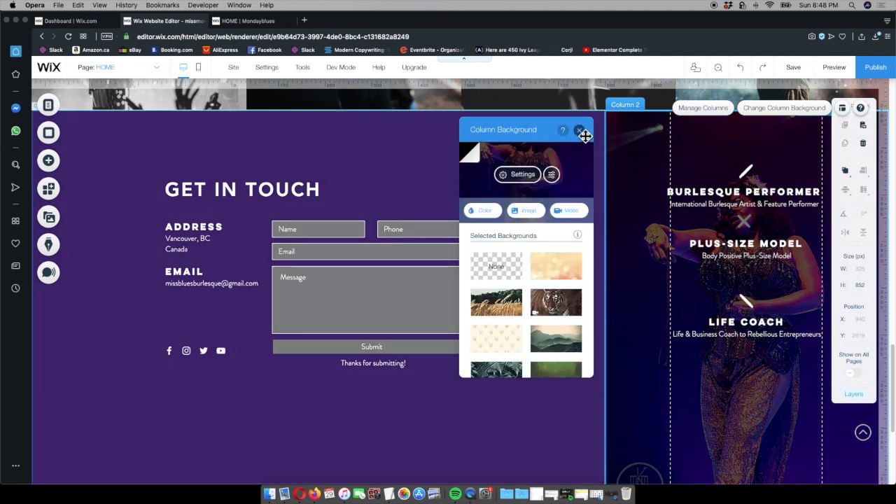
pyautogui.click(585, 135)
pyautogui.click(539, 192)
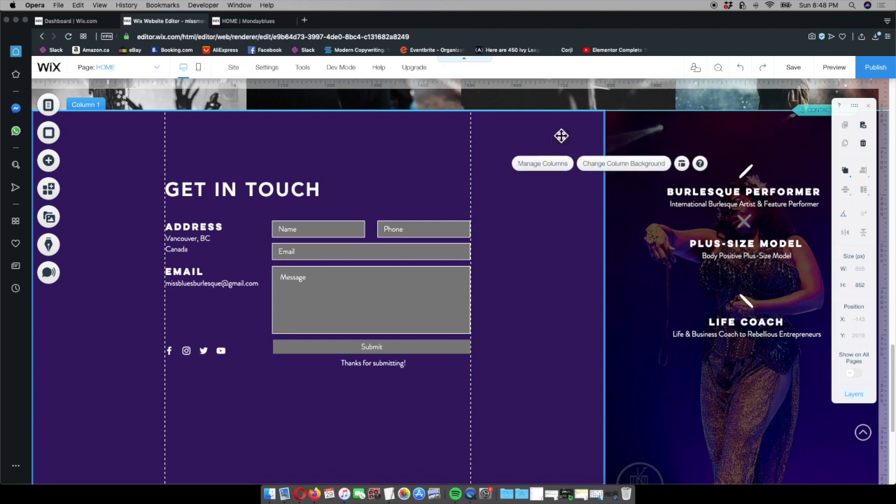
# Preview the page, compare its contact section with the published site, and return to the editor
pyautogui.click(834, 68)
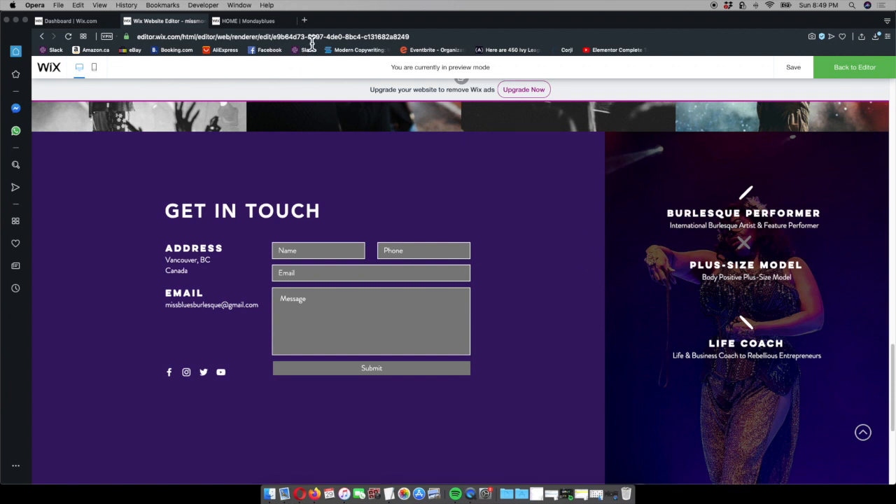
pyautogui.click(269, 23)
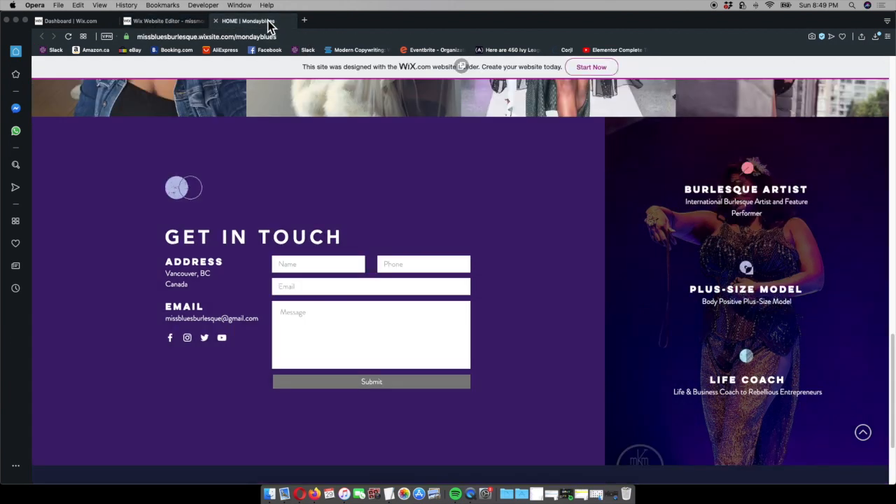
pyautogui.click(191, 22)
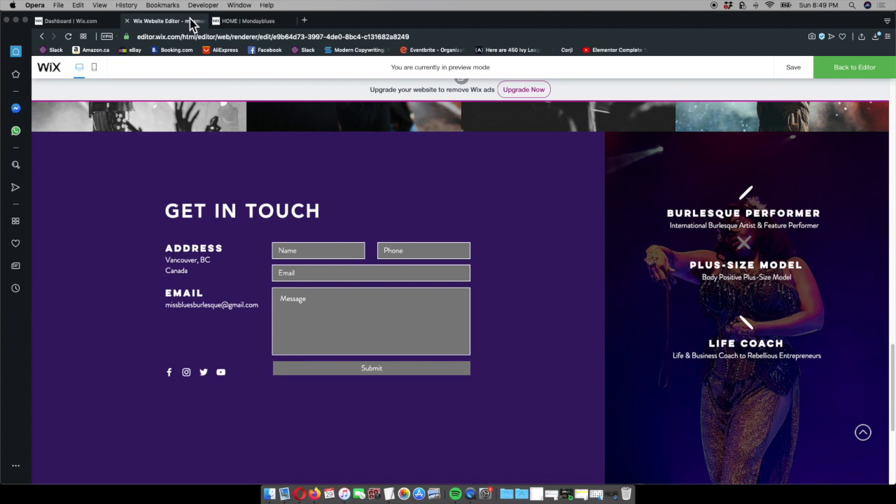
pyautogui.click(871, 75)
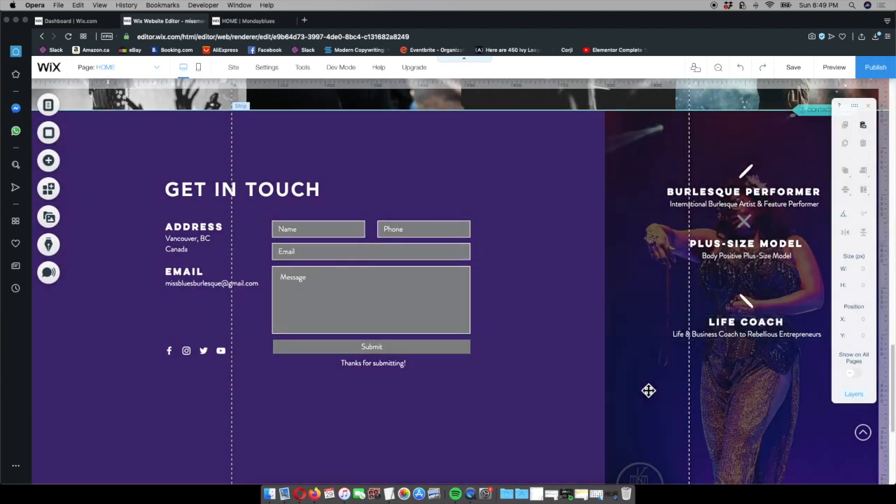
# Customize the contact form's design by giving its regular input fields a white background fill, FFFFFF
pyautogui.scroll(-1, 418, 297)
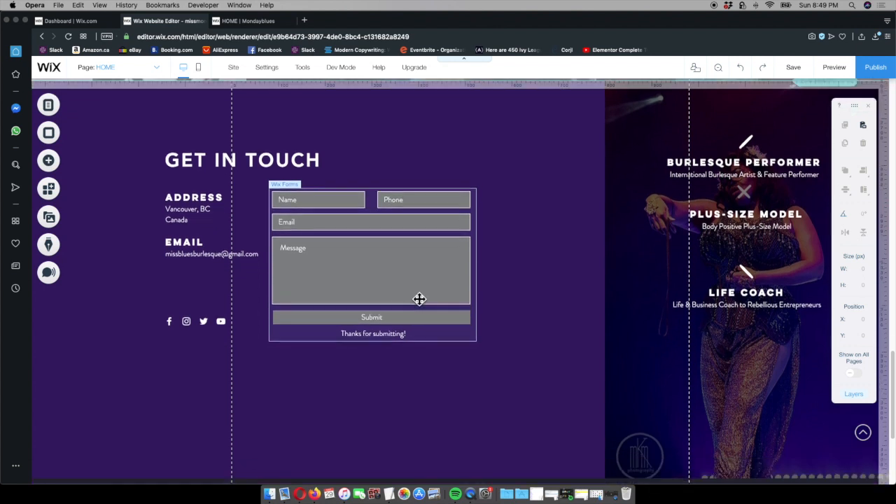
pyautogui.scroll(-2, 418, 299)
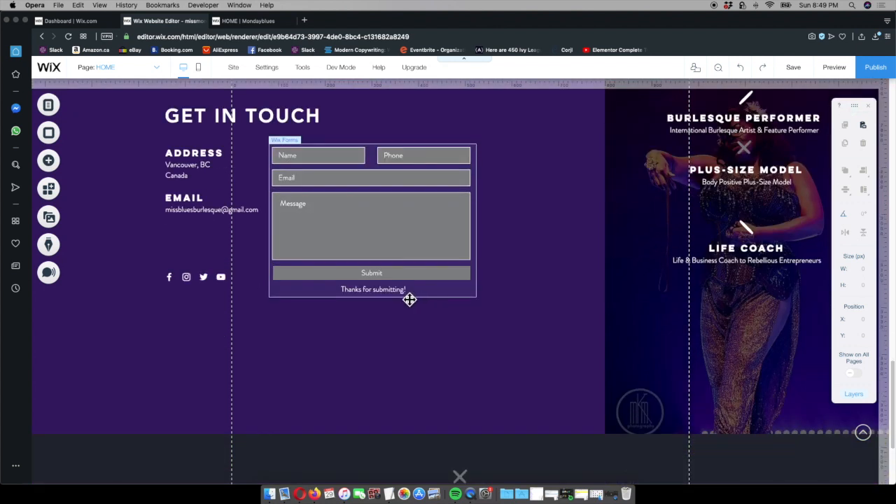
pyautogui.click(384, 236)
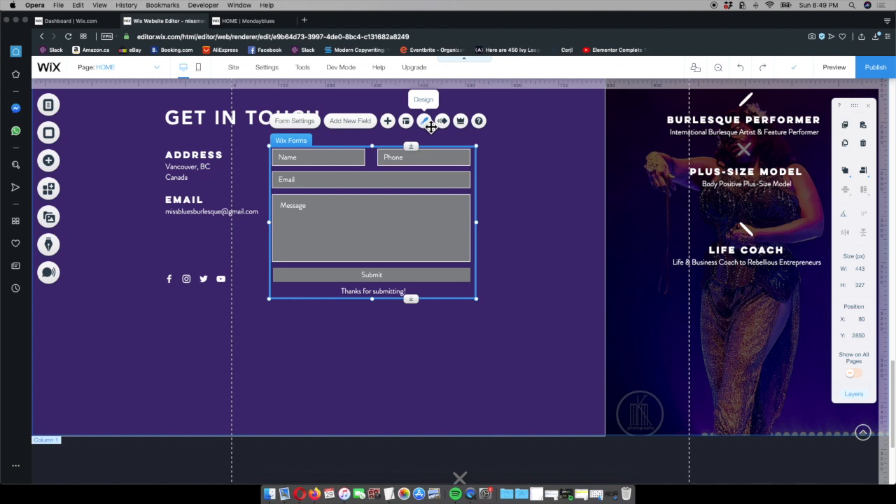
pyautogui.click(425, 122)
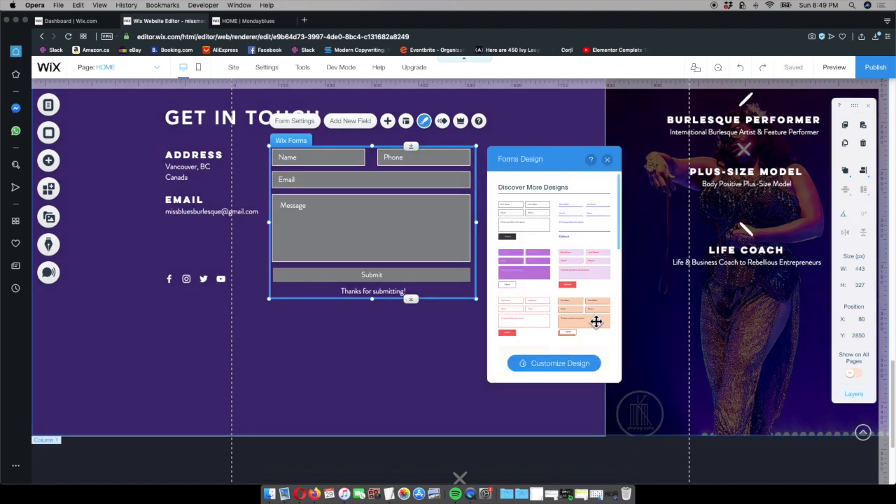
pyautogui.scroll(-3, 596, 321)
pyautogui.scroll(-2, 596, 324)
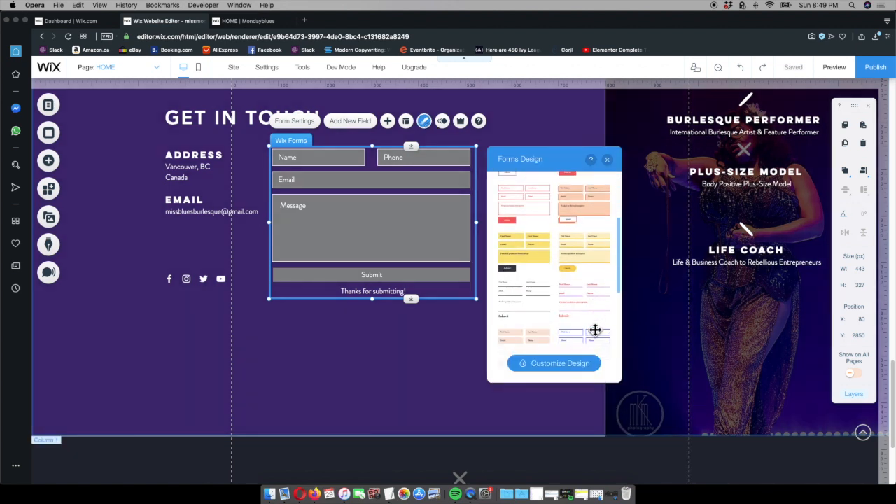
pyautogui.click(592, 369)
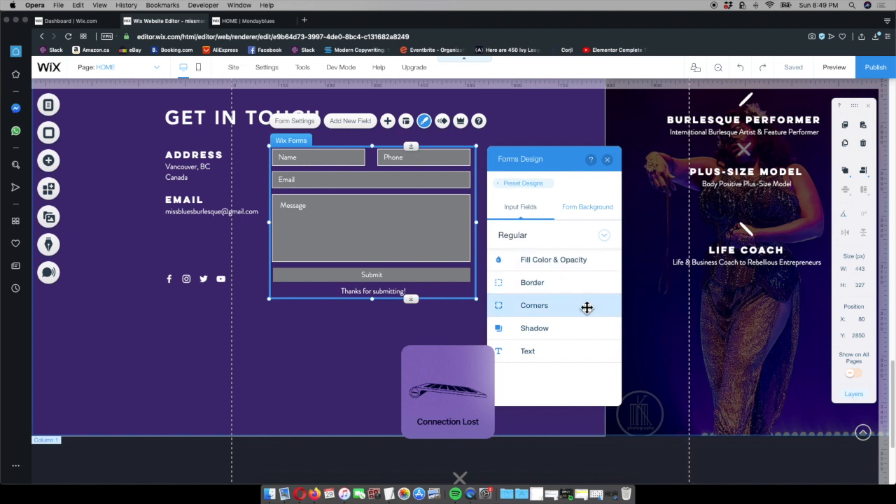
pyautogui.click(578, 267)
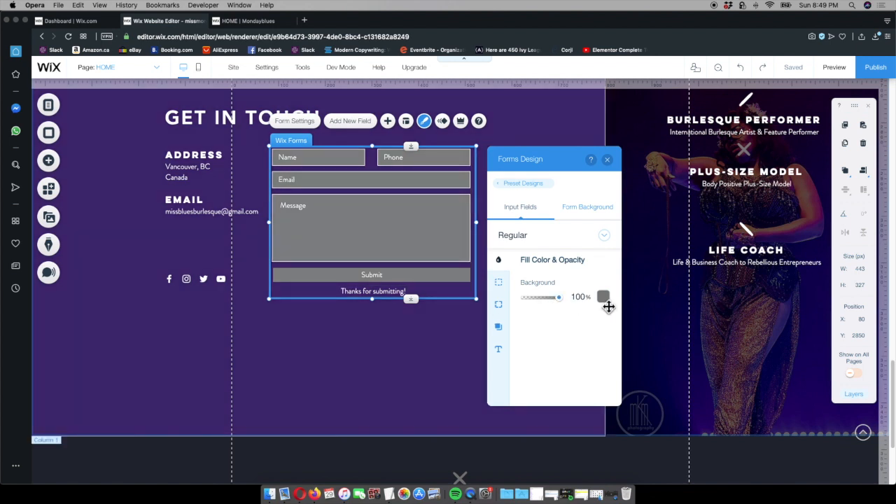
pyautogui.click(606, 300)
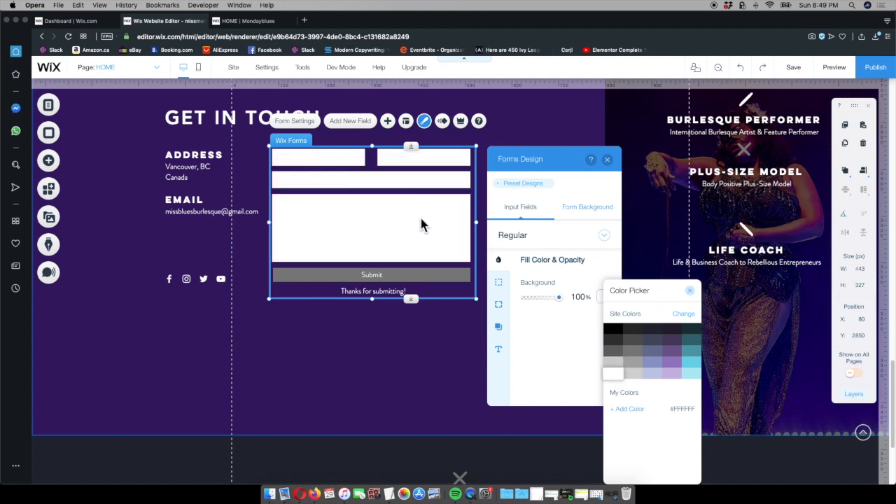
pyautogui.click(692, 291)
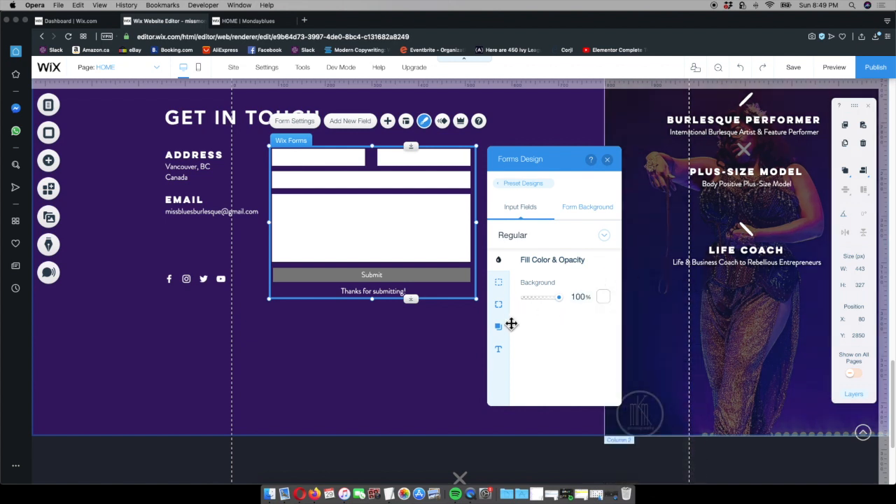
# Set the placeholder text color of the contact form's input fields to gray 7F7F7F
pyautogui.click(498, 349)
pyautogui.scroll(-3, 600, 329)
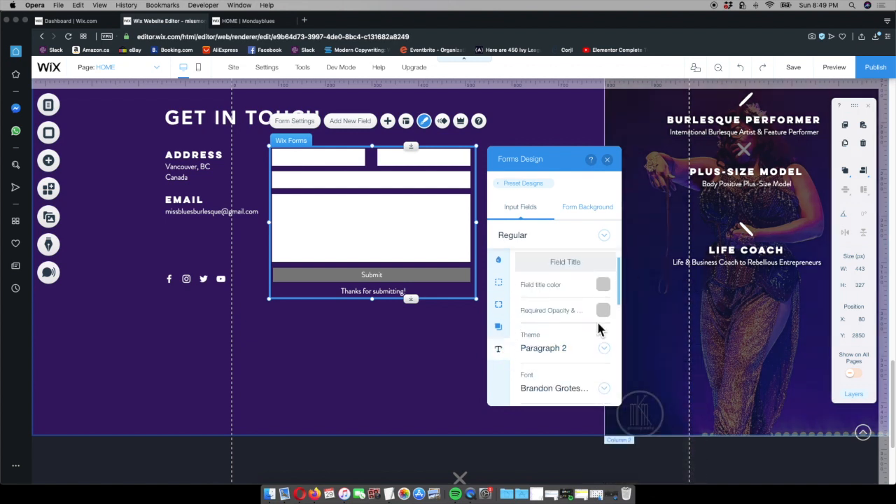
pyautogui.scroll(-3, 600, 331)
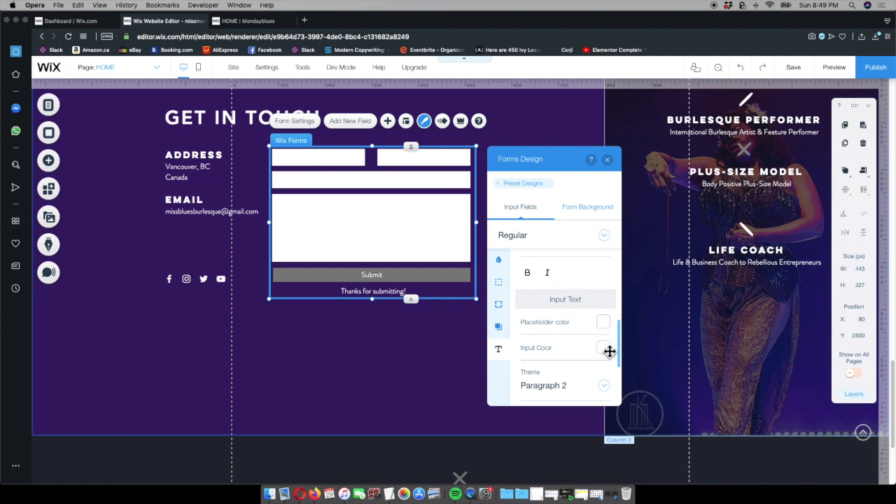
pyautogui.click(603, 324)
pyautogui.click(526, 275)
pyautogui.click(512, 264)
pyautogui.click(512, 253)
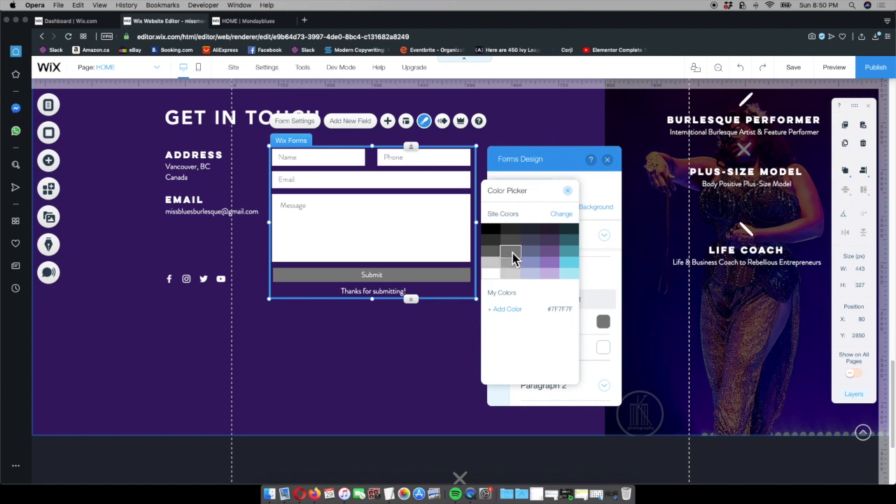
pyautogui.click(568, 191)
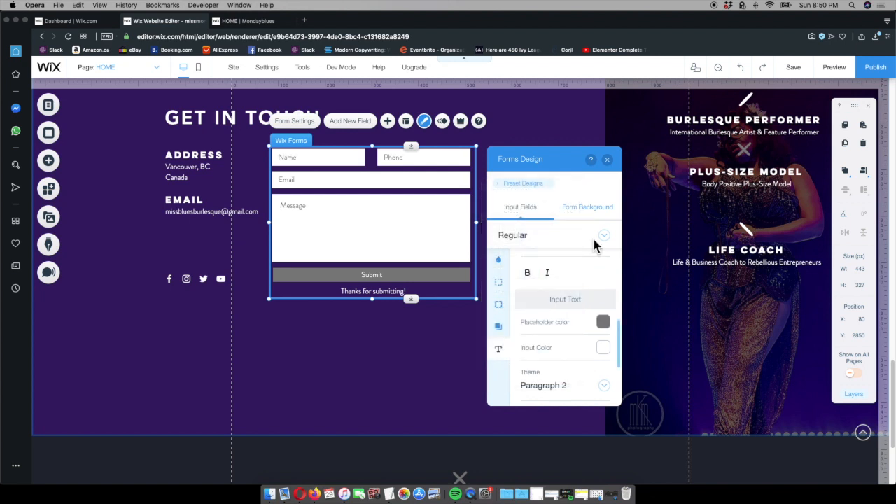
# Set the input text color of the contact form's fields to black, 000000
pyautogui.click(601, 348)
pyautogui.click(494, 235)
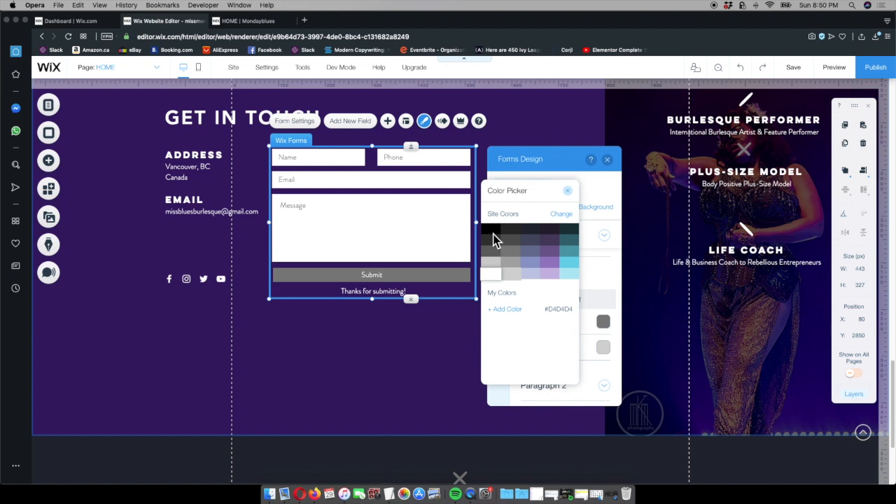
pyautogui.click(493, 230)
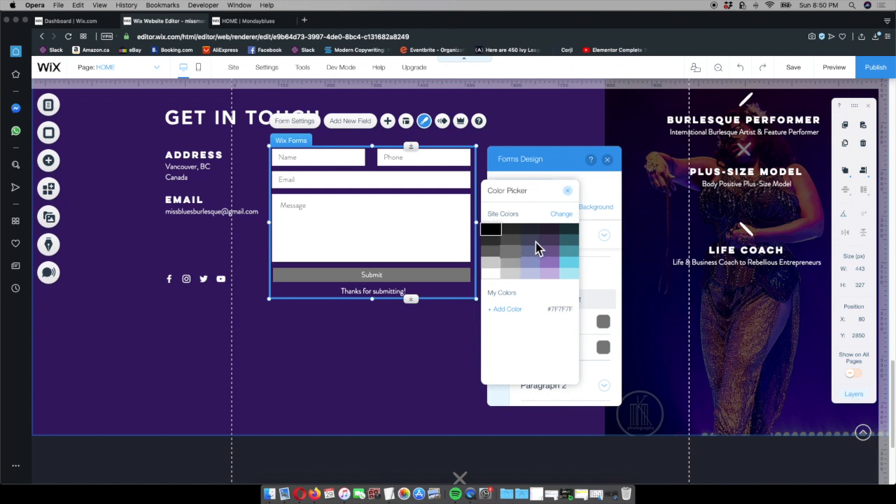
pyautogui.click(571, 193)
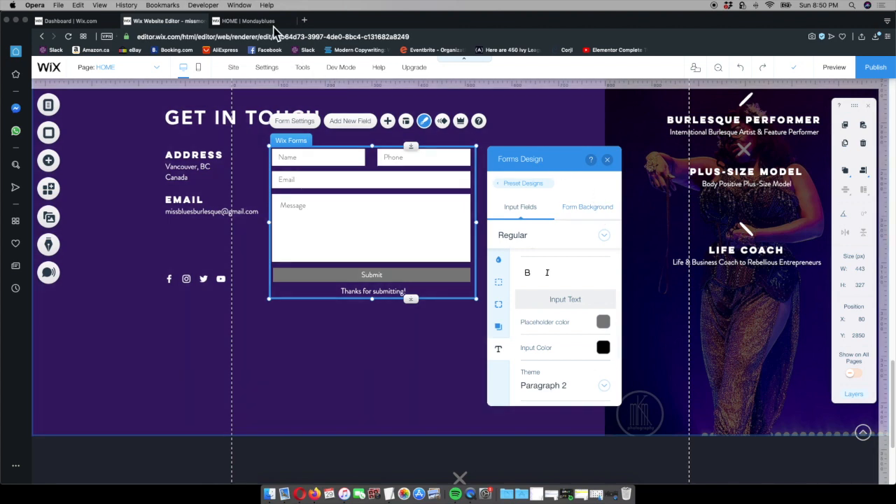
# Check the form on the published site and set the input fields' border width to 0 px
pyautogui.click(266, 23)
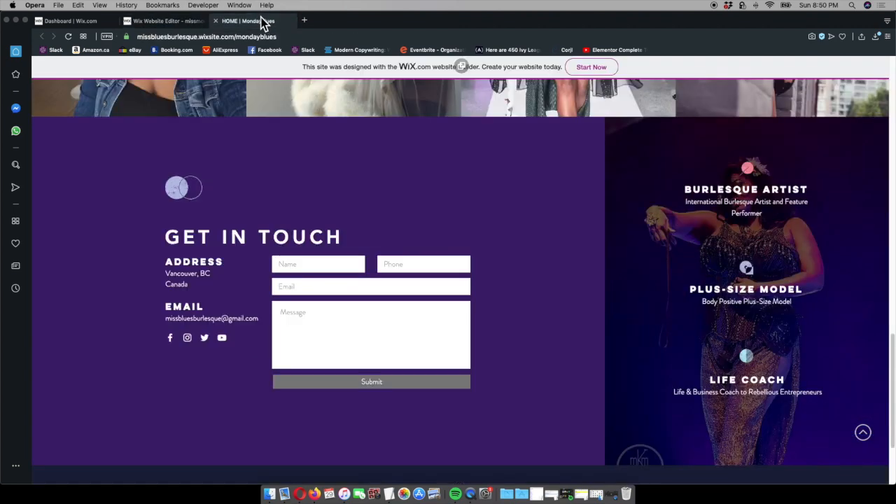
pyautogui.click(165, 21)
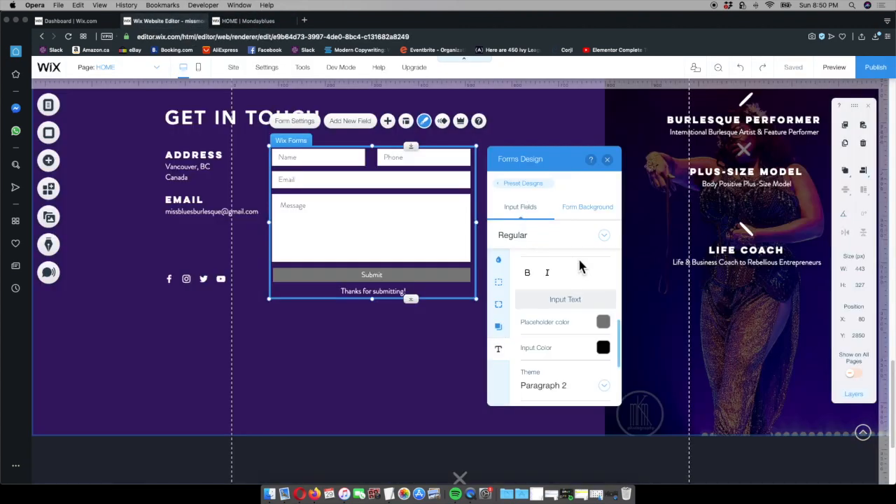
pyautogui.click(499, 282)
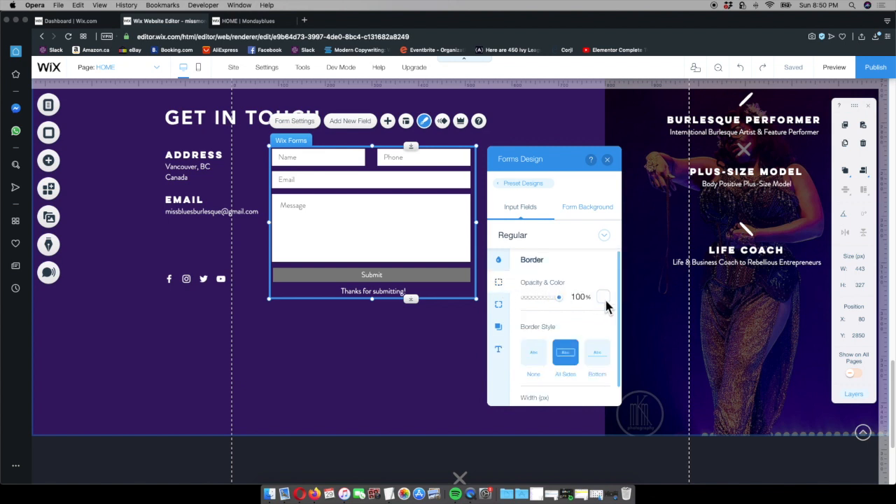
pyautogui.scroll(-1, 593, 320)
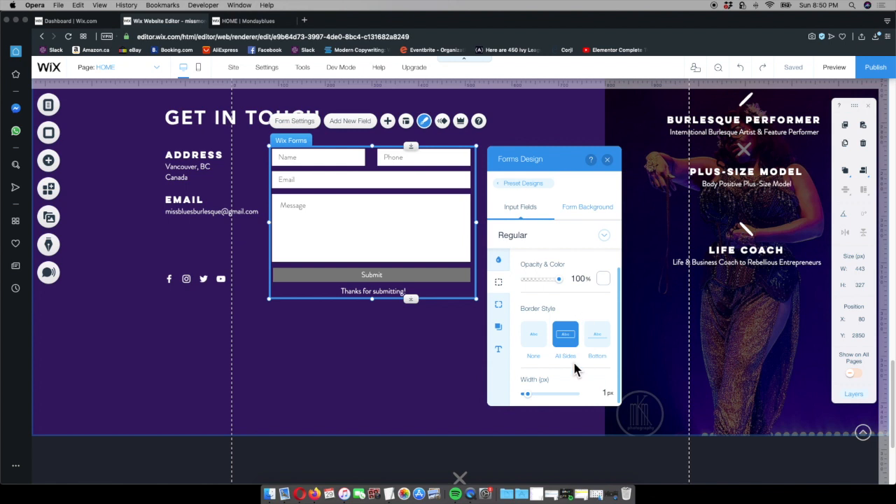
pyautogui.click(531, 394)
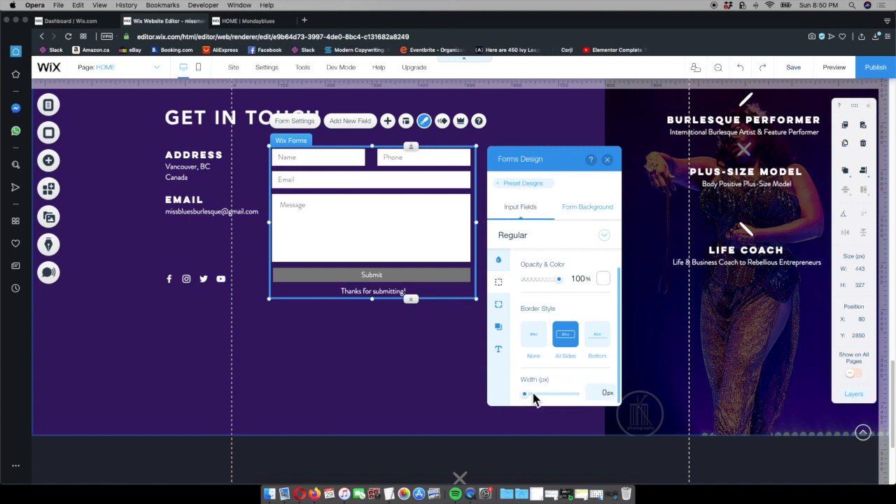
pyautogui.click(609, 161)
# Move the Life Coach icon and text down to about Y 3197, and the Plus-Size Model icon and text to about Y 2989
pyautogui.click(552, 207)
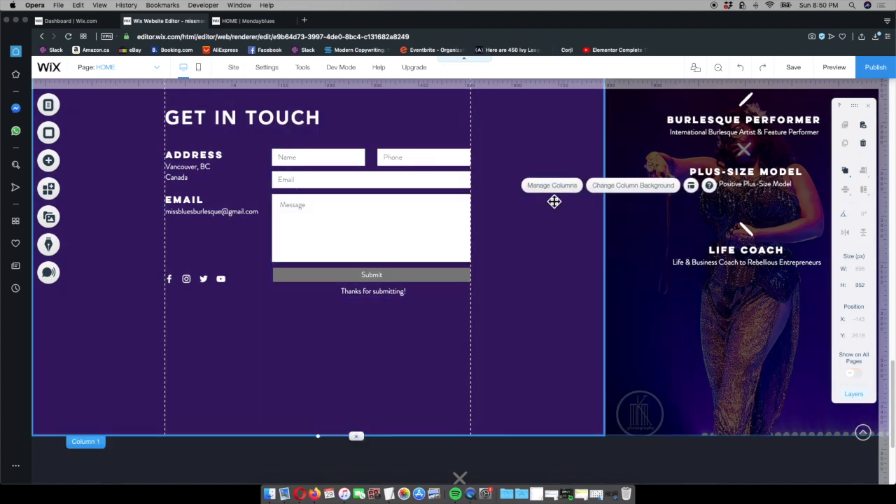
pyautogui.scroll(2, 689, 219)
pyautogui.click(748, 279)
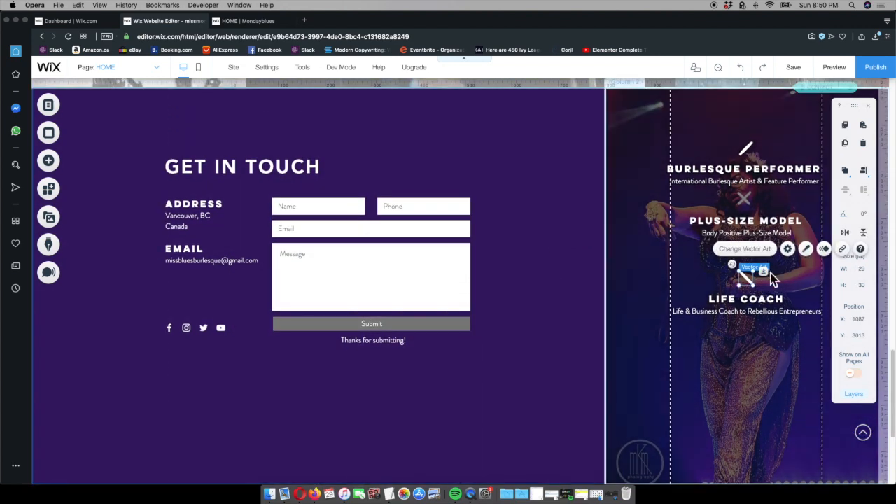
pyautogui.moveTo(769, 279); pyautogui.dragTo(770, 361)
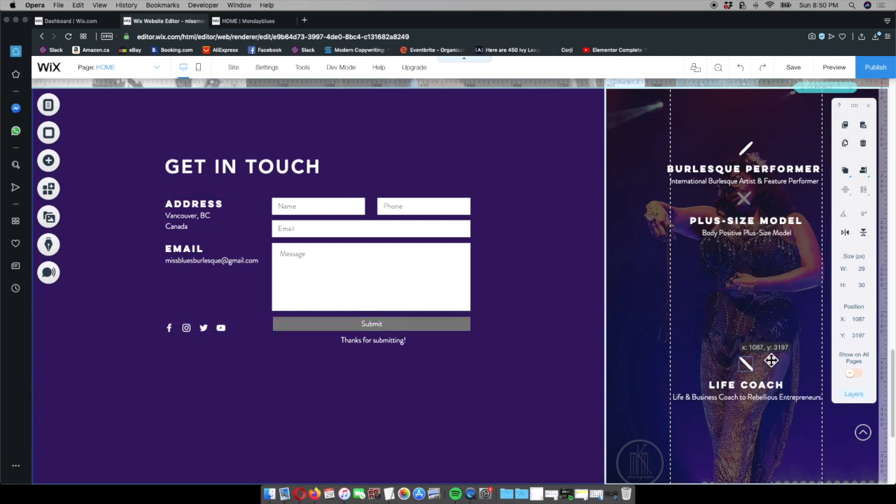
pyautogui.moveTo(749, 201); pyautogui.dragTo(767, 265)
pyautogui.scroll(1, 760, 231)
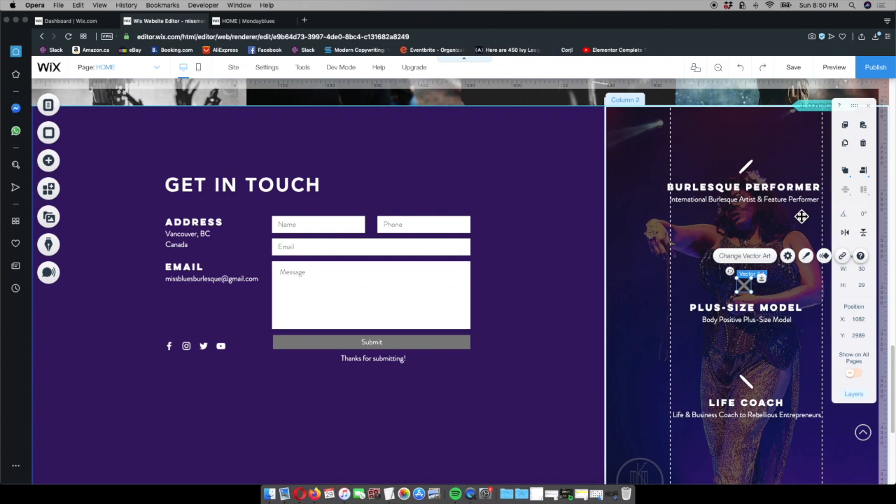
# Move the Burlesque Performer icon and text slightly down in the performer photo column, to about Y 2765
pyautogui.click(750, 169)
pyautogui.moveTo(766, 170); pyautogui.dragTo(769, 183)
pyautogui.scroll(-2, 770, 364)
pyautogui.scroll(1, 670, 371)
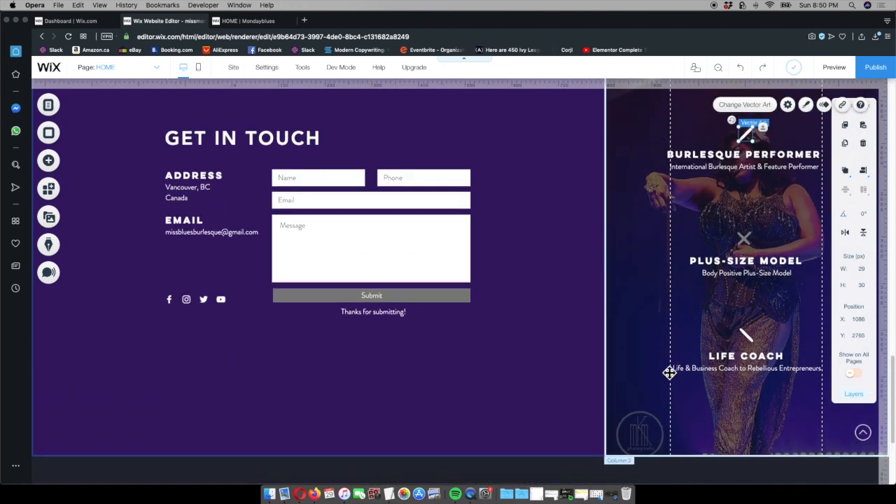
pyautogui.scroll(5, 666, 370)
# Match the published layout by lowering the Get in Touch content, heading at about Y 2795, and shortening the contact strip to about 775 px
pyautogui.click(254, 23)
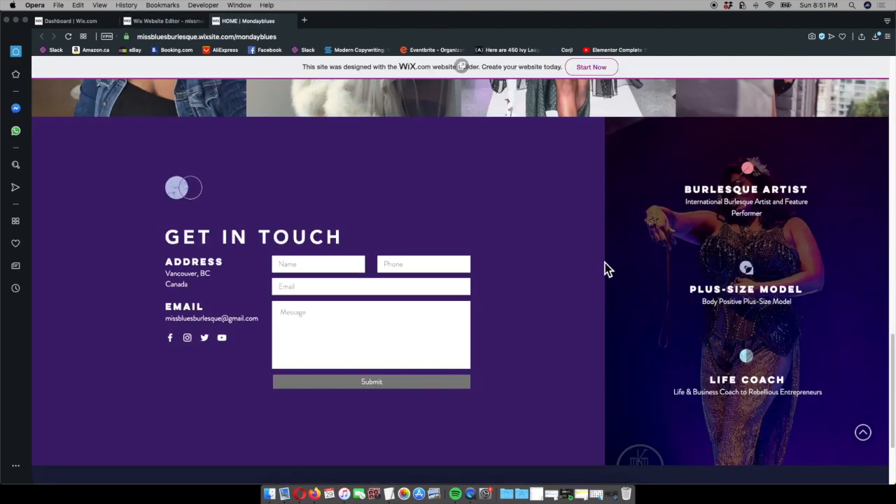
pyautogui.scroll(-1, 493, 280)
pyautogui.scroll(1, 495, 276)
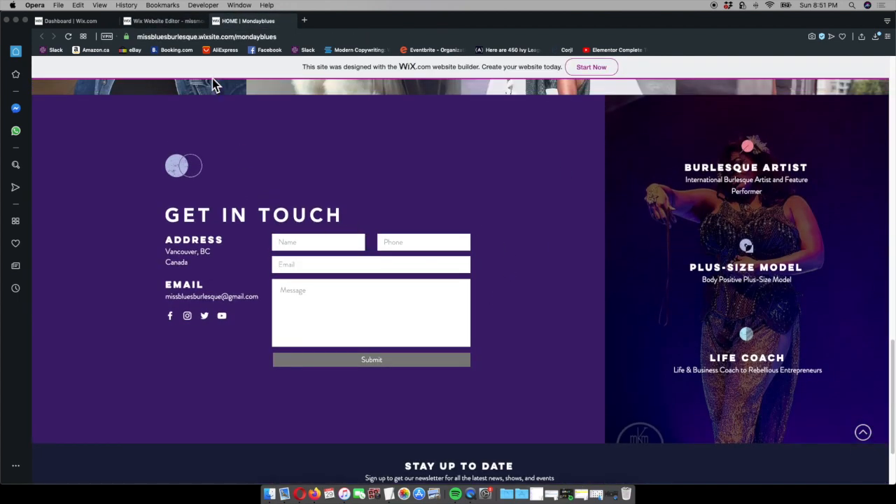
pyautogui.click(168, 21)
pyautogui.scroll(-6, 476, 252)
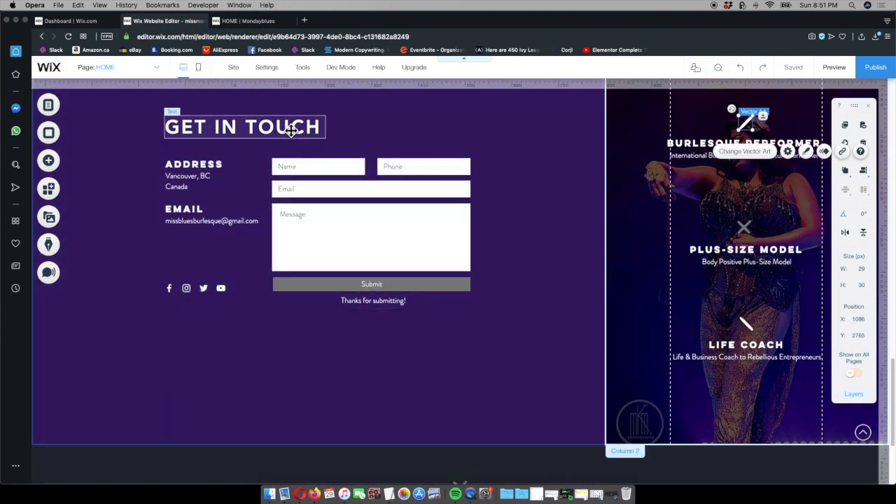
pyautogui.moveTo(291, 130); pyautogui.dragTo(291, 144)
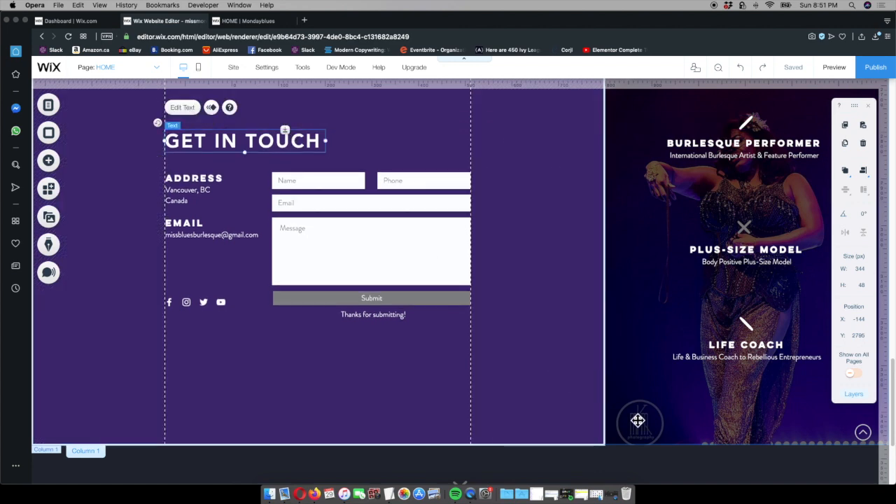
pyautogui.click(607, 390)
pyautogui.moveTo(780, 444); pyautogui.dragTo(778, 416)
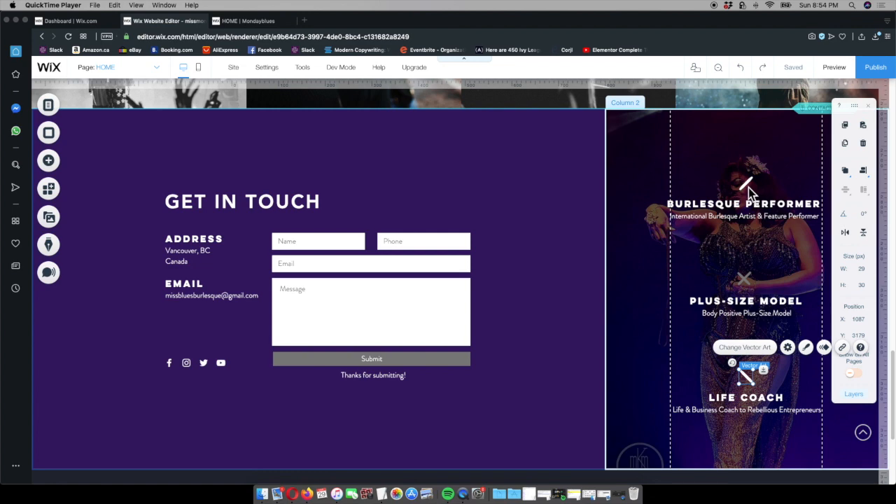
# Move the grouped About icon, heading and text slightly up and to the right, to about X 726, Y 1116
pyautogui.scroll(15, 744, 189)
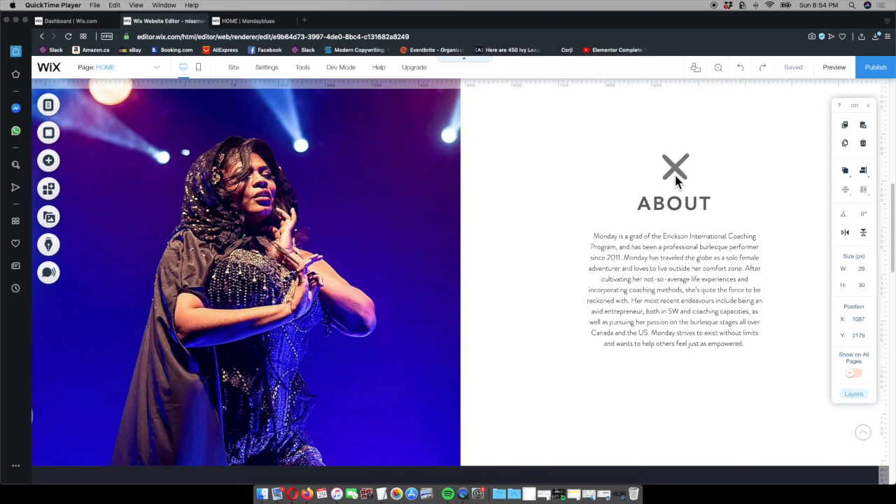
pyautogui.click(690, 202)
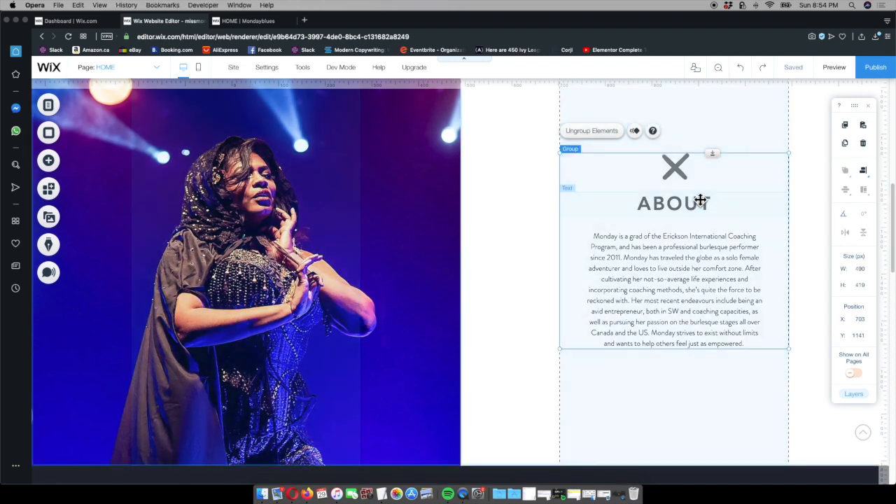
pyautogui.moveTo(709, 193)
pyautogui.mouseDown()
pyautogui.moveTo(707, 216)
pyautogui.moveTo(698, 186)
pyautogui.moveTo(716, 164)
pyautogui.moveTo(719, 181)
pyautogui.mouseUp()
# Group the Burlesque Performer icon with its heading and text in the contact strip's photo column
pyautogui.scroll(-15, 732, 380)
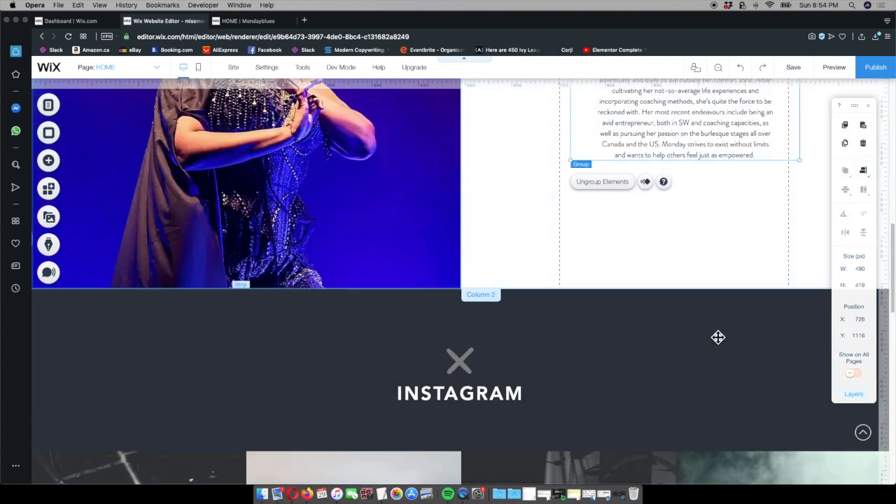
pyautogui.scroll(2, 719, 330)
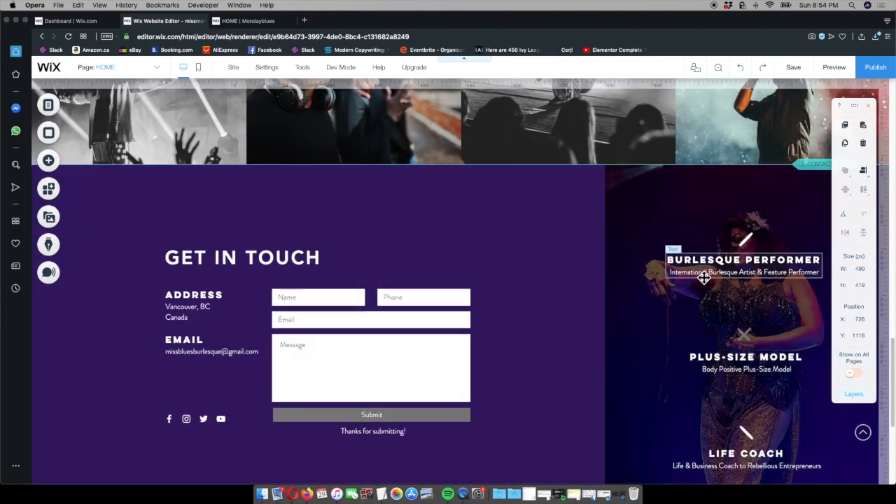
pyautogui.click(756, 245)
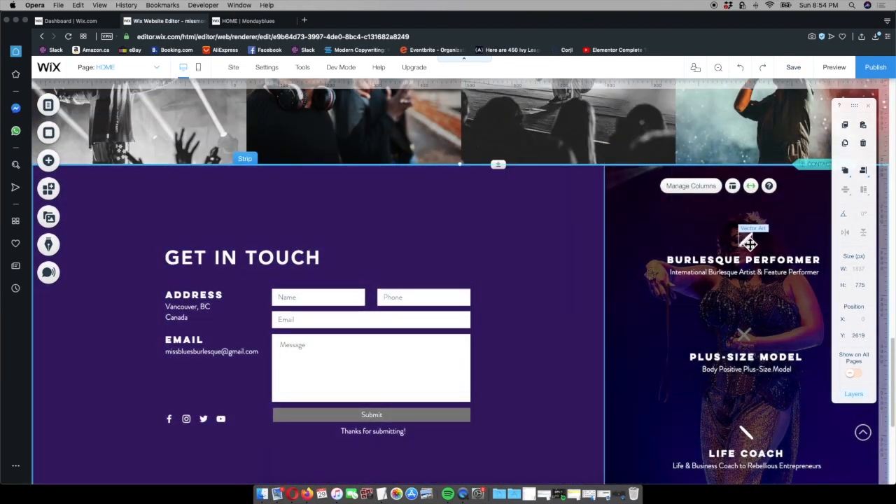
pyautogui.click(748, 241)
pyautogui.keyDown('shift'); pyautogui.click(749, 269); pyautogui.keyUp('shift')
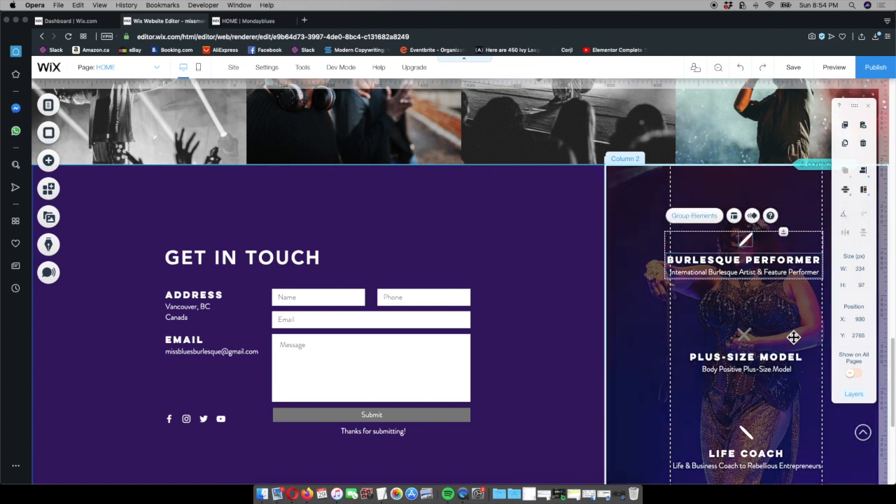
# Group the Plus-Size Model icon with its heading and text in the contact strip's photo column
pyautogui.scroll(-2, 793, 338)
pyautogui.click(745, 274)
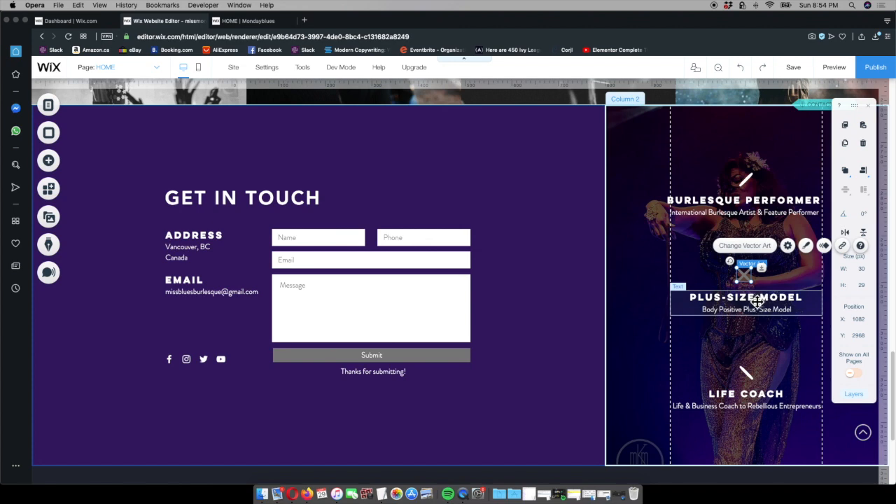
pyautogui.keyDown('shift'); pyautogui.click(758, 308); pyautogui.keyUp('shift')
pyautogui.click(696, 246)
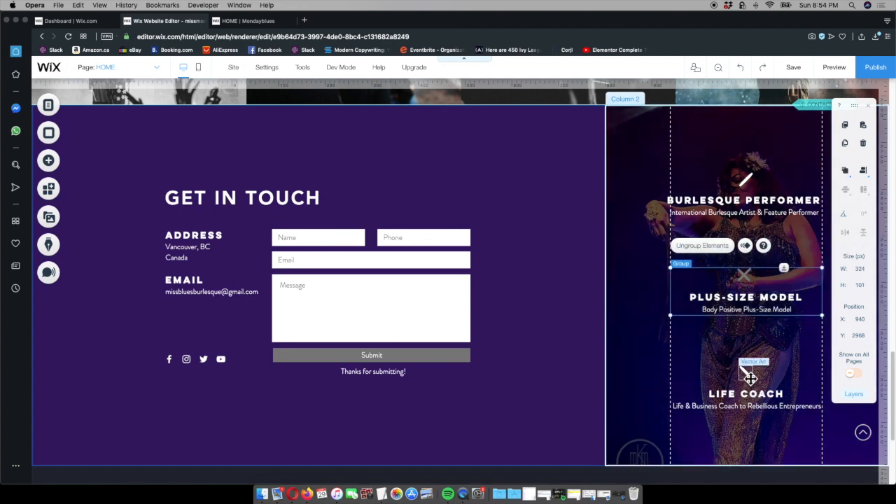
# Group the Life Coach icon with its heading and text in the contact strip's photo column
pyautogui.keyDown('shift'); pyautogui.click(751, 379); pyautogui.keyUp('shift')
pyautogui.click(756, 341)
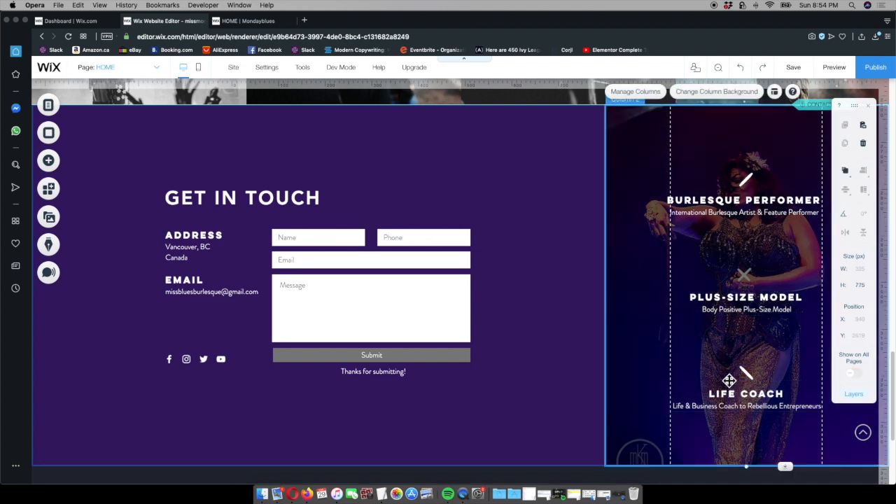
pyautogui.click(754, 374)
pyautogui.keyDown('shift'); pyautogui.click(756, 404); pyautogui.keyUp('shift')
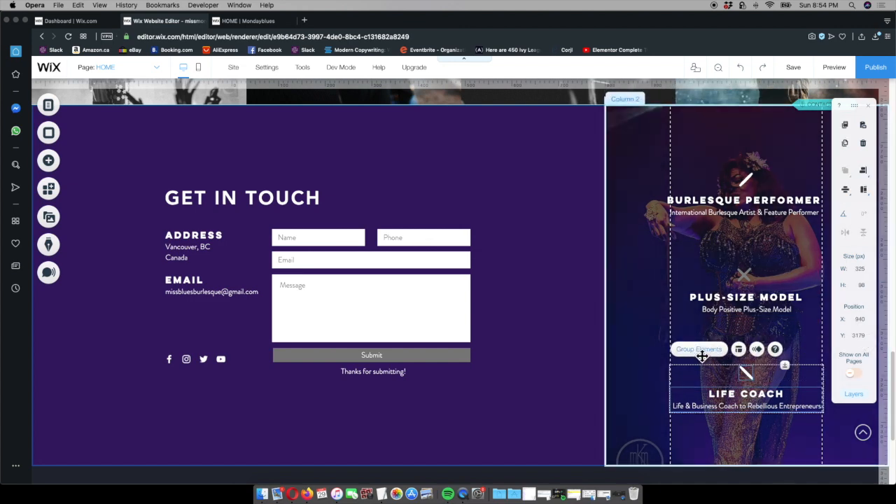
pyautogui.click(700, 350)
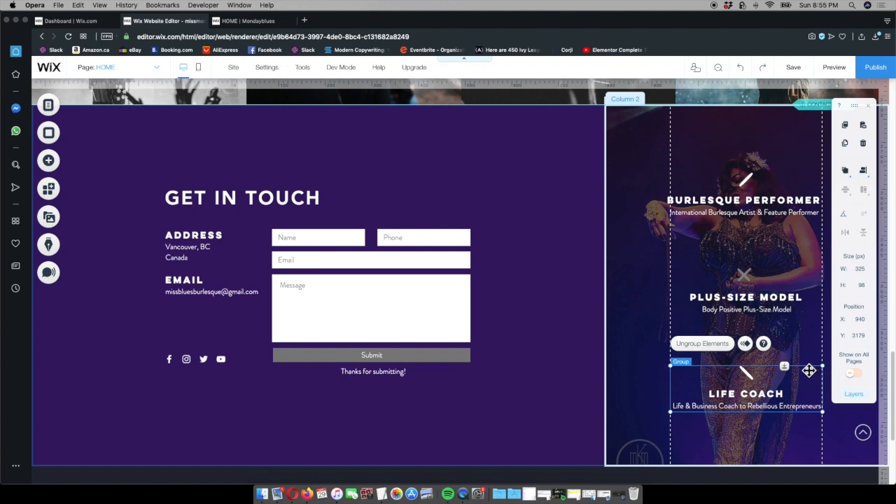
# Distribute the Burlesque Performer, Plus-Size Model and Life Coach groups vertically and align them to center
pyautogui.keyDown('shift'); pyautogui.click(770, 302); pyautogui.keyUp('shift')
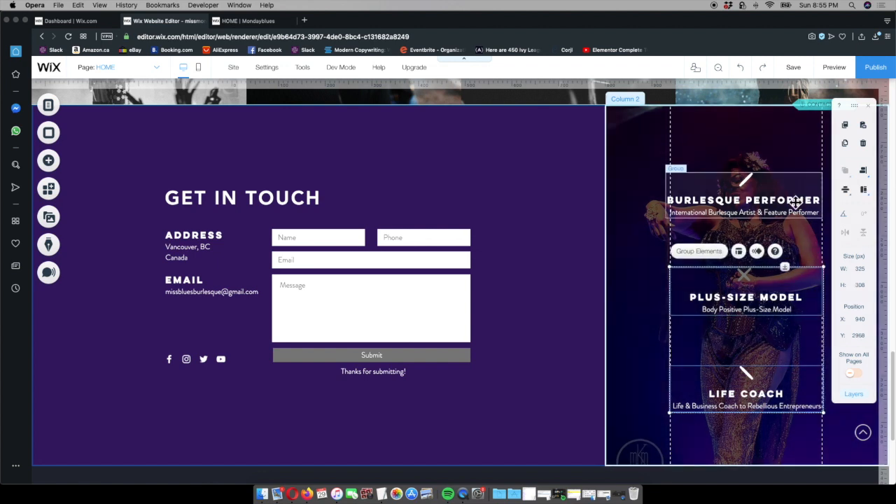
pyautogui.keyDown('shift'); pyautogui.click(797, 203); pyautogui.keyUp('shift')
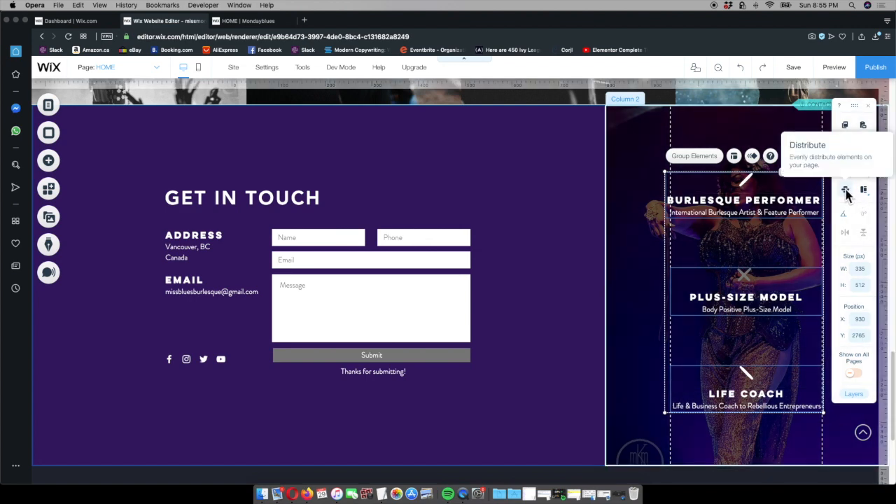
pyautogui.click(845, 194)
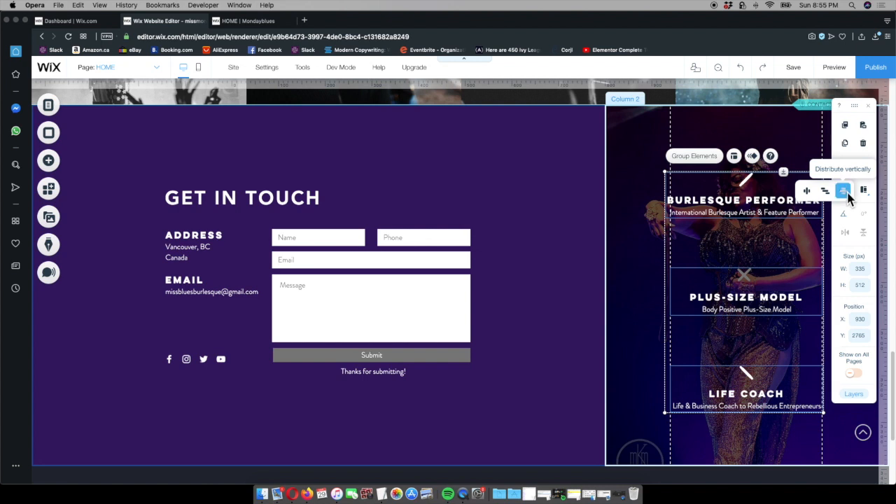
pyautogui.click(846, 194)
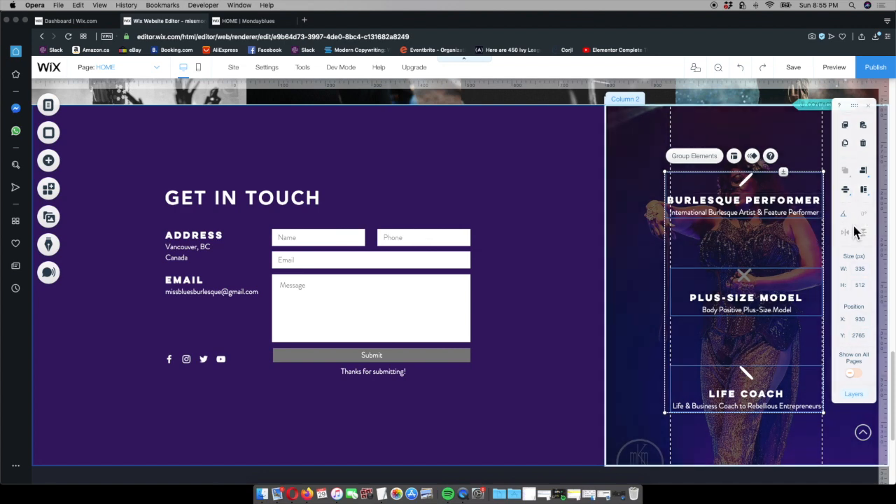
pyautogui.click(865, 173)
pyautogui.click(846, 178)
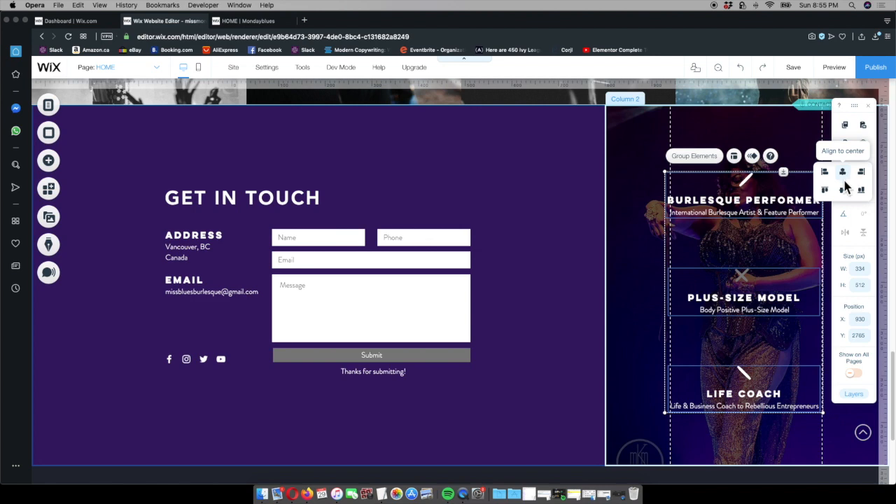
pyautogui.click(625, 381)
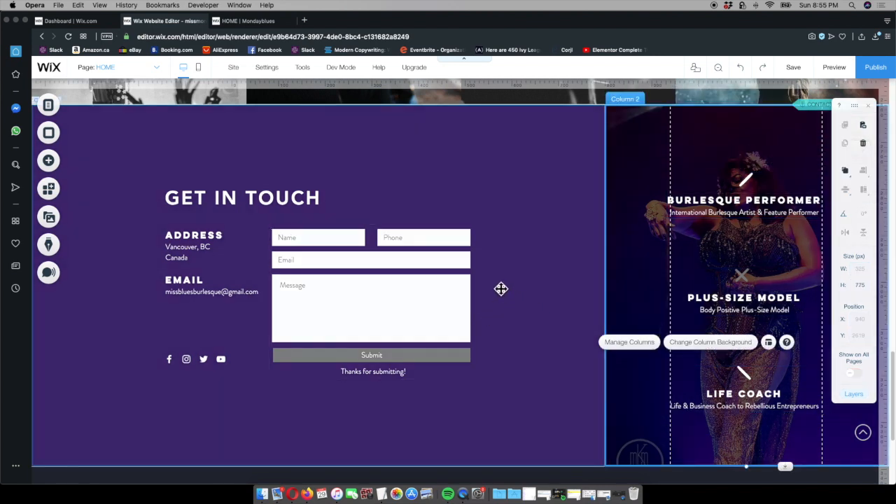
# Check the published site's Instagram section and set the Instagram strip's background color to black (#000000) to match
pyautogui.scroll(2, 504, 273)
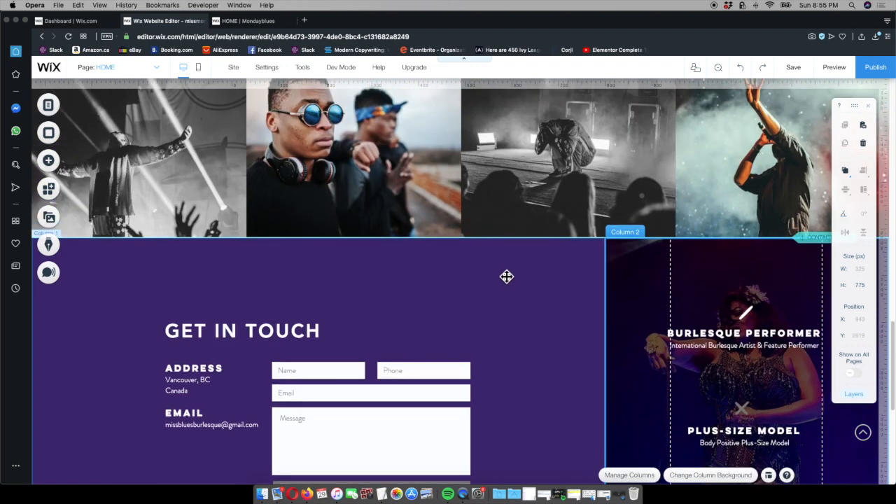
pyautogui.scroll(3, 506, 277)
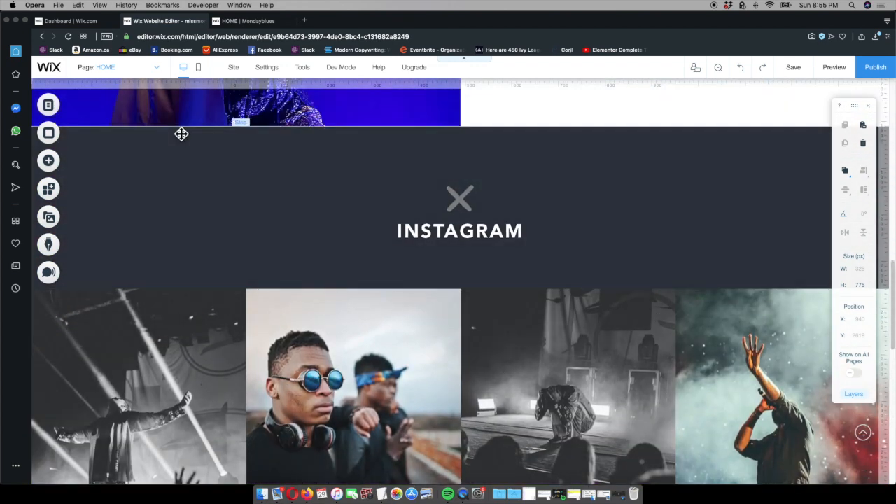
pyautogui.click(380, 181)
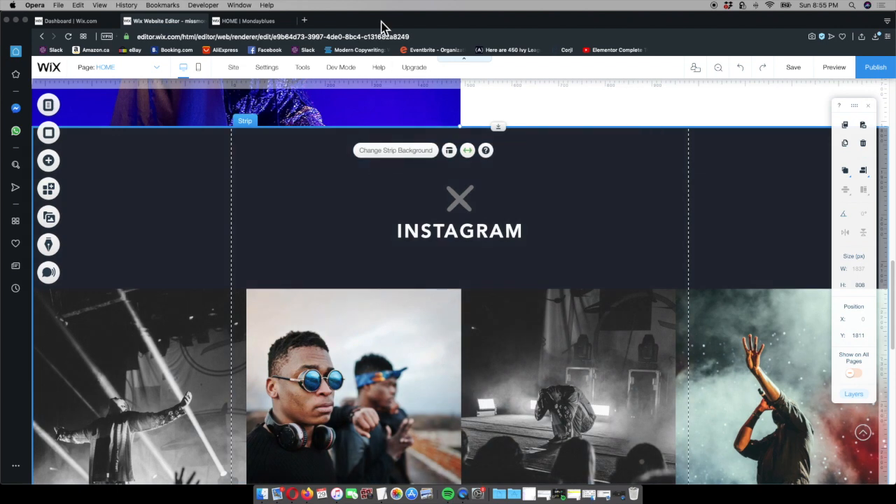
pyautogui.click(249, 20)
pyautogui.scroll(10, 616, 287)
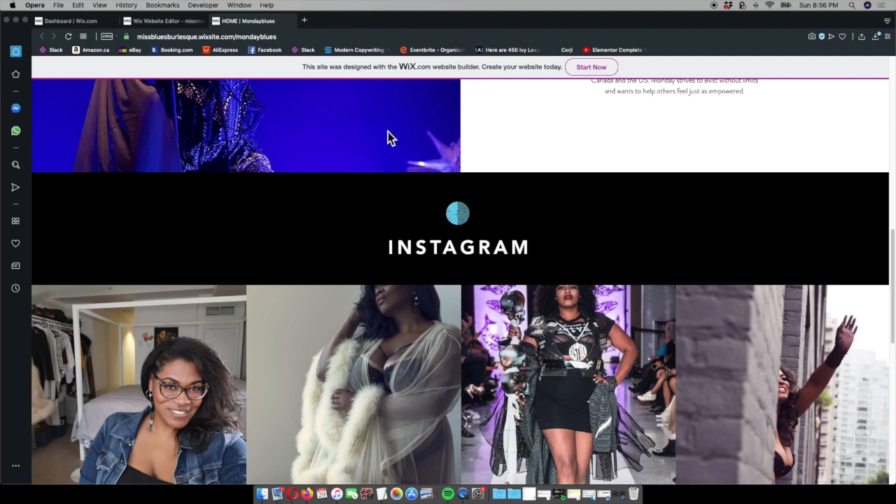
pyautogui.click(189, 23)
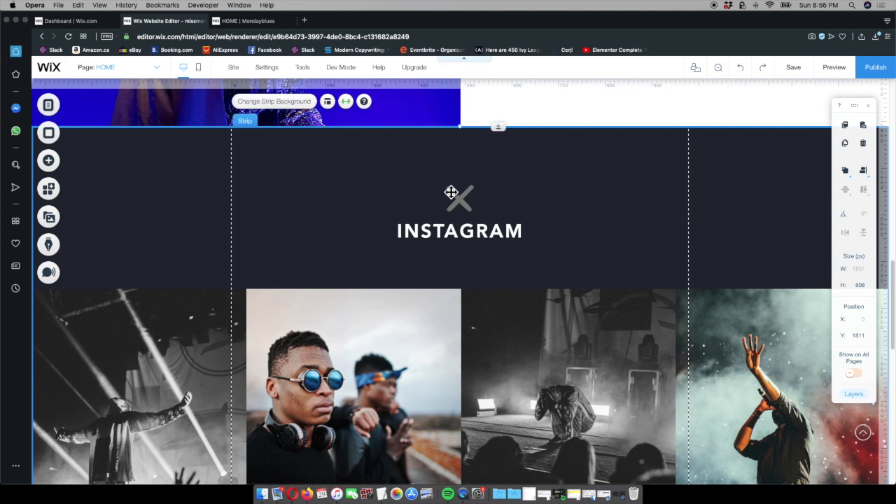
pyautogui.click(273, 108)
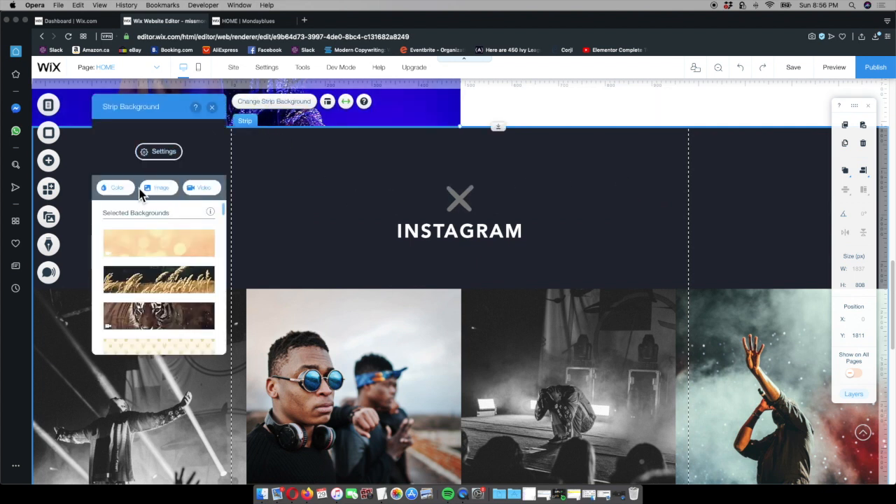
pyautogui.click(118, 188)
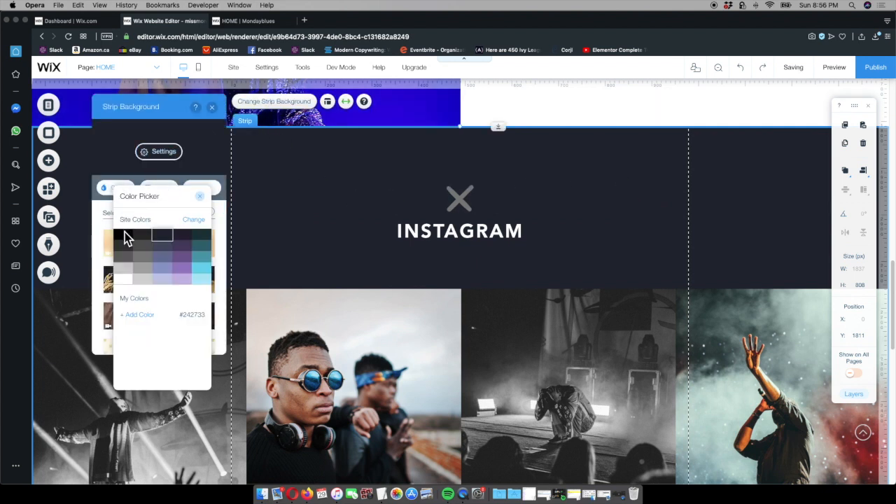
pyautogui.click(124, 237)
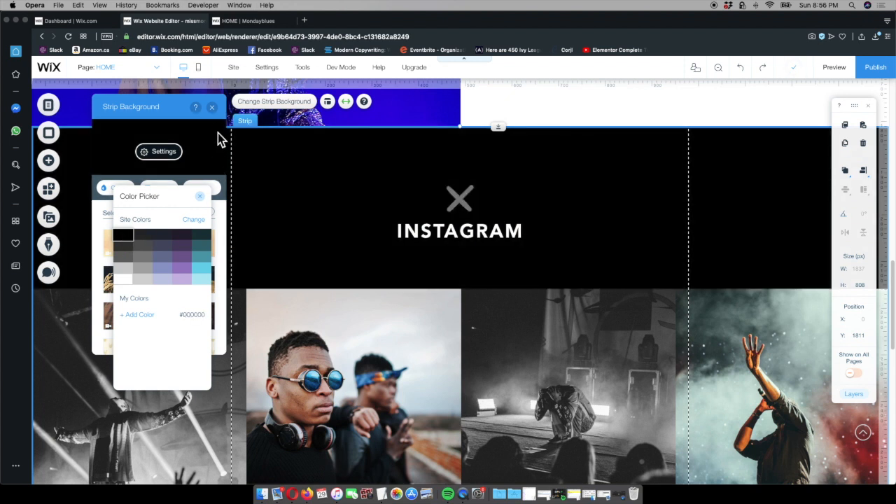
pyautogui.click(214, 110)
pyautogui.click(213, 109)
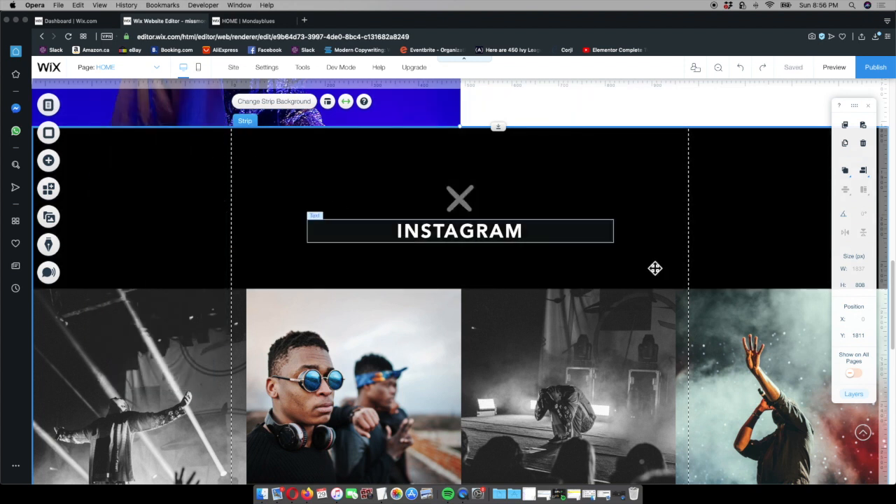
# Move the Instagram feed up within its strip, closer to the heading, to about Y 2086
pyautogui.moveTo(502, 133); pyautogui.dragTo(501, 130)
pyautogui.scroll(-5, 546, 274)
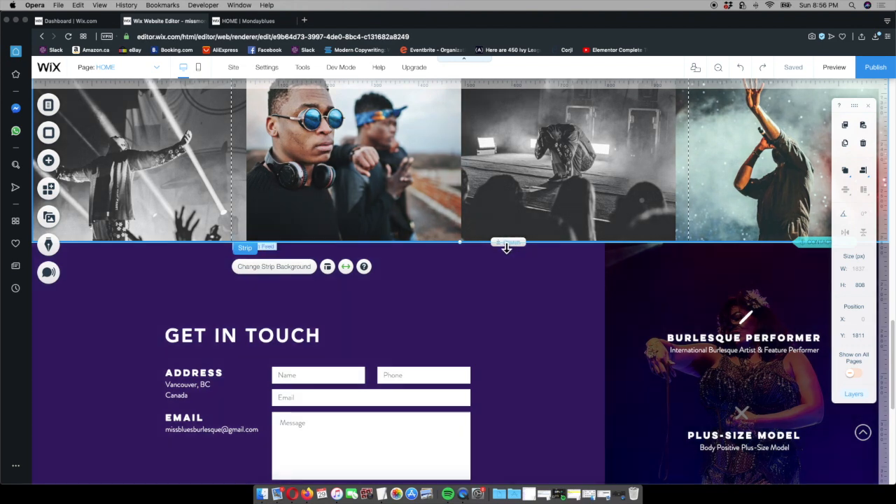
pyautogui.moveTo(506, 246); pyautogui.dragTo(530, 200)
pyautogui.scroll(4, 553, 210)
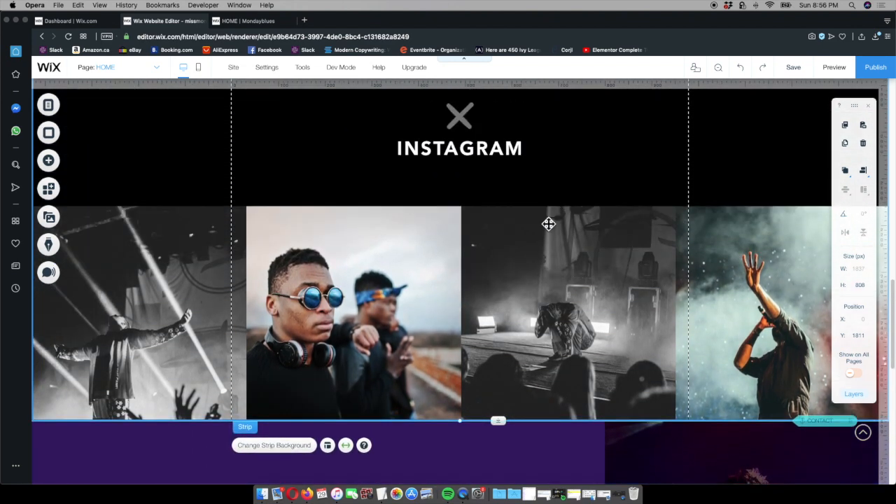
pyautogui.moveTo(550, 274); pyautogui.dragTo(549, 240)
# Shift the Instagram icon up together with the heading and feed below it, placing the icon at about Y 1884
pyautogui.scroll(3, 644, 221)
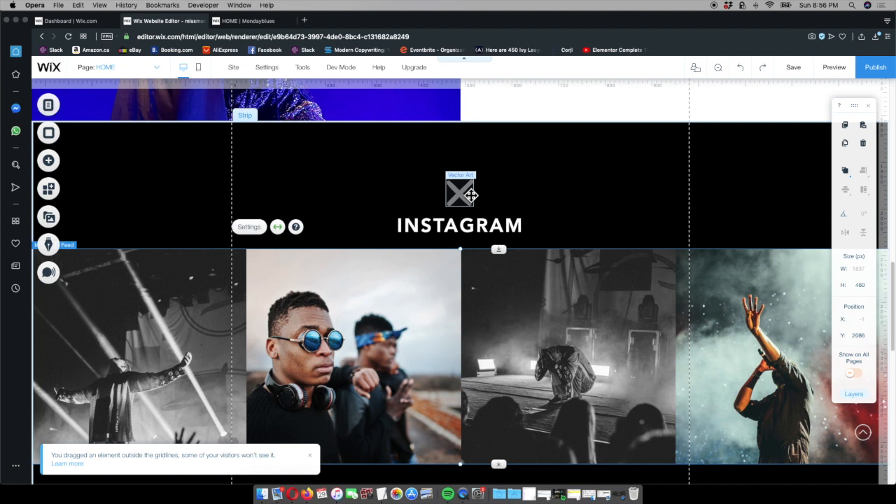
pyautogui.click(470, 186)
pyautogui.moveTo(473, 183); pyautogui.dragTo(475, 161)
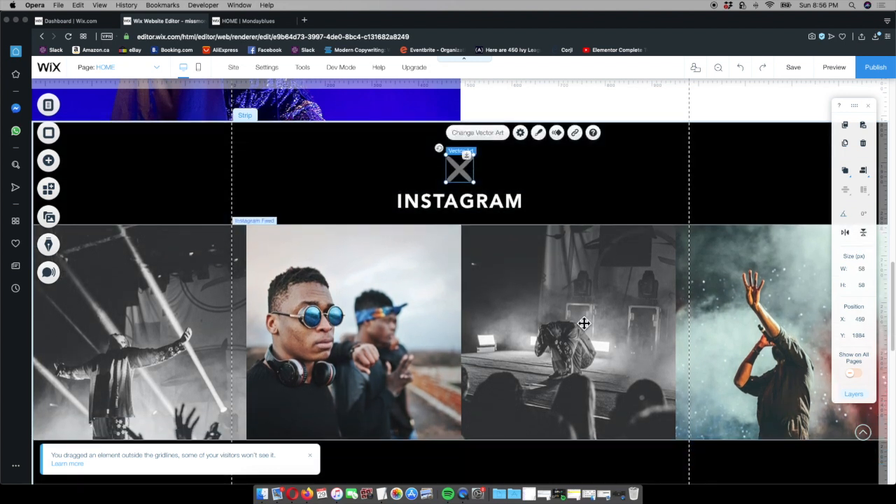
# Shorten the Instagram strip to about 683 px high so it ends at the feed's lower edge
pyautogui.scroll(-1, 584, 321)
pyautogui.scroll(-4, 576, 299)
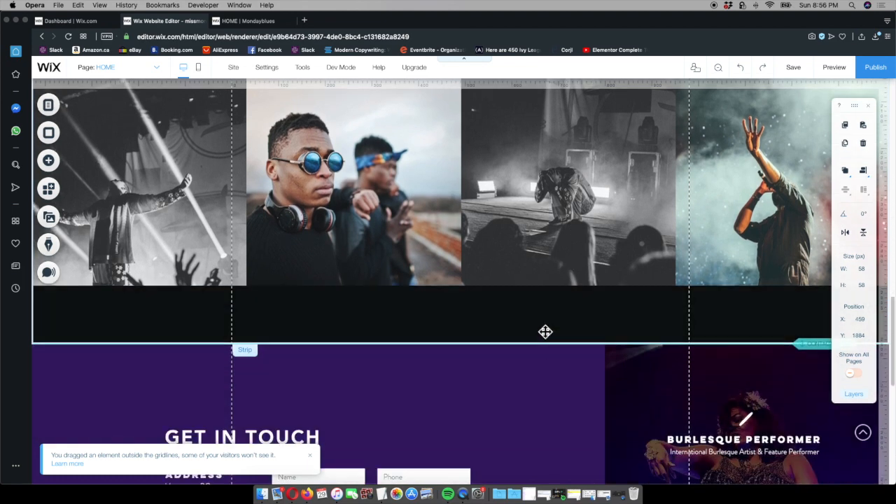
pyautogui.click(542, 324)
pyautogui.moveTo(502, 345); pyautogui.dragTo(505, 276)
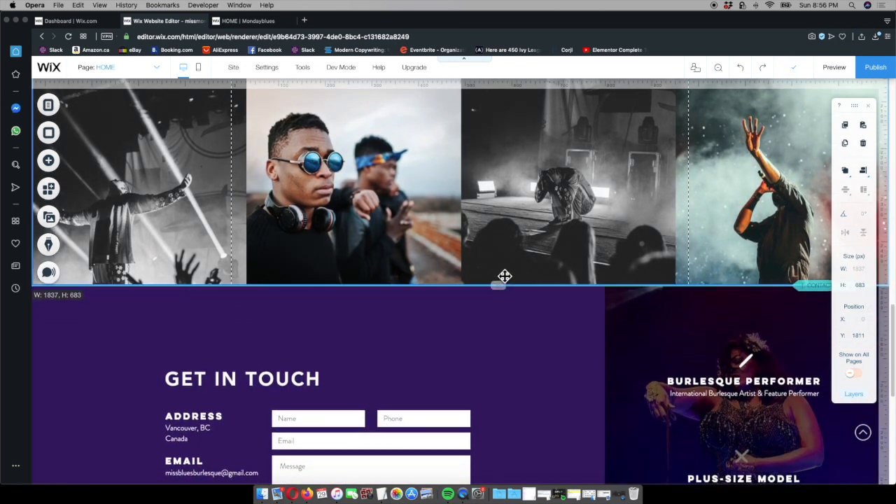
# Compare the About section with the published site and shorten the About strip to about 721 px high
pyautogui.scroll(6, 637, 210)
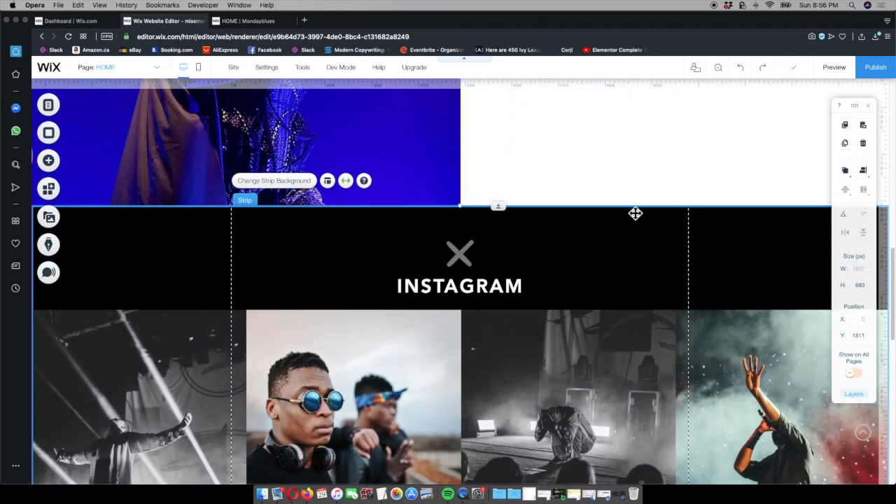
pyautogui.scroll(8, 595, 222)
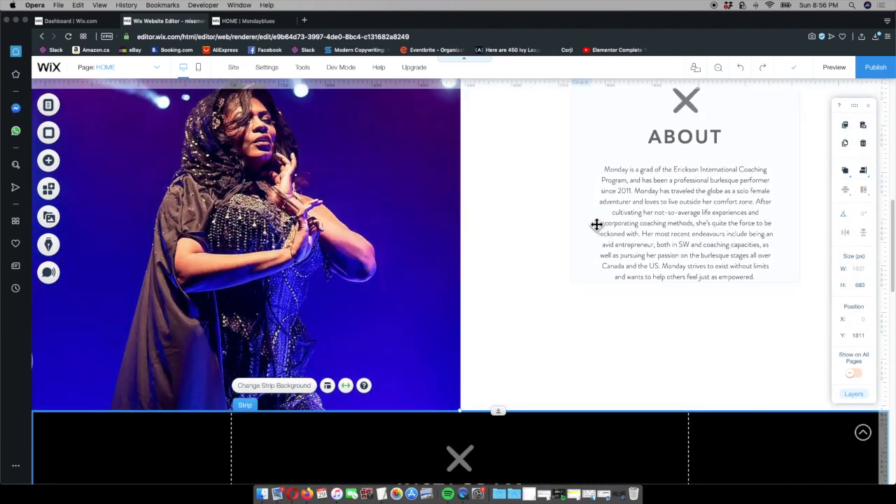
pyautogui.click(248, 21)
pyautogui.scroll(-2, 420, 220)
pyautogui.scroll(7, 423, 217)
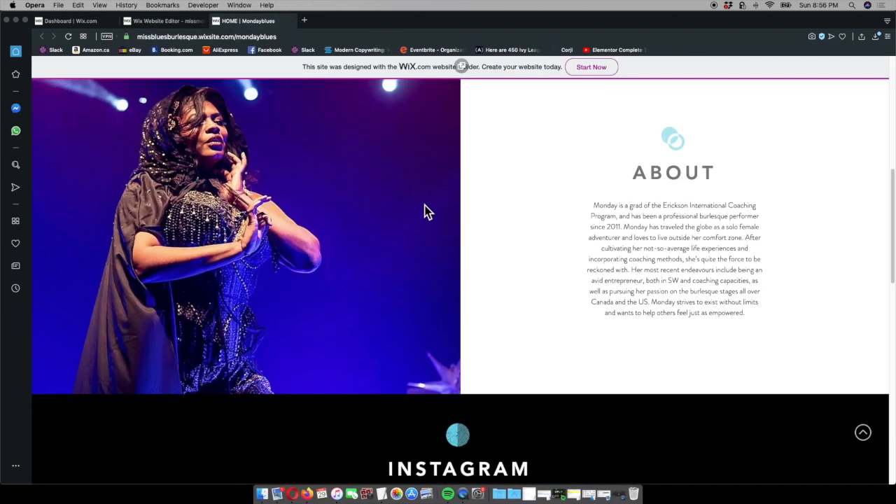
pyautogui.scroll(2, 424, 210)
pyautogui.click(154, 21)
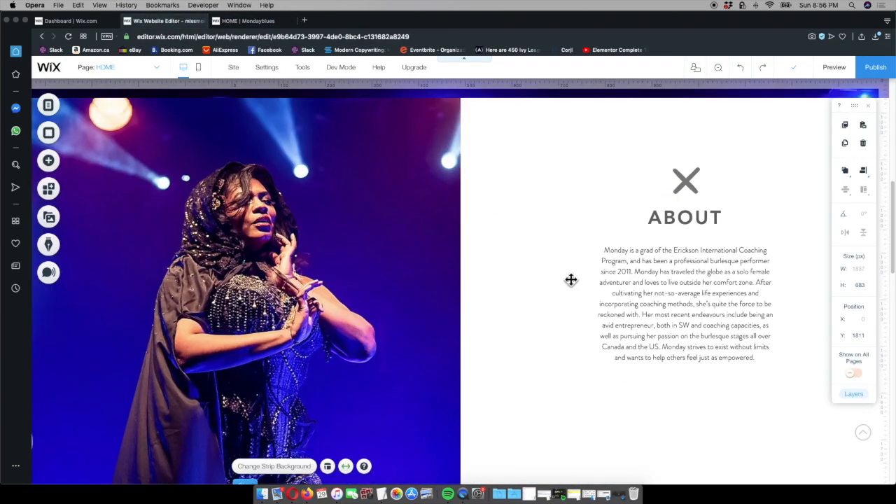
pyautogui.scroll(-3, 570, 280)
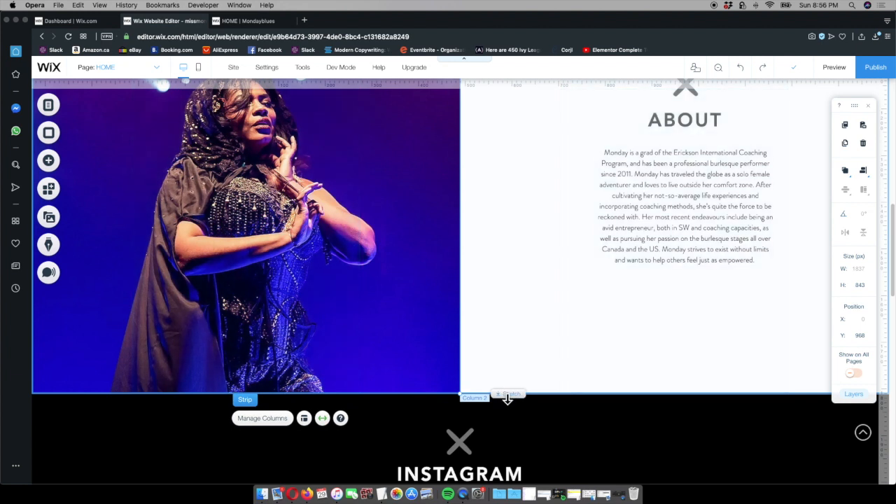
pyautogui.moveTo(507, 398); pyautogui.dragTo(509, 341)
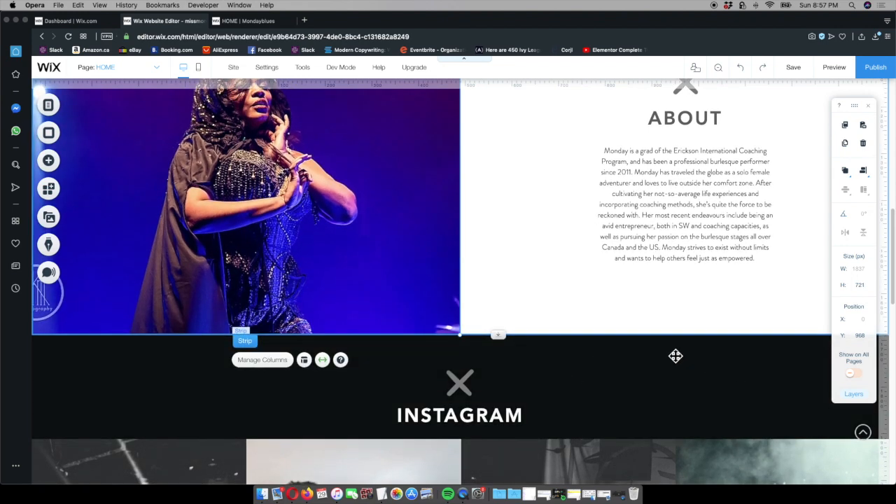
# Review the spacing of the Instagram, About and hero sections in the editor
pyautogui.scroll(-3, 674, 357)
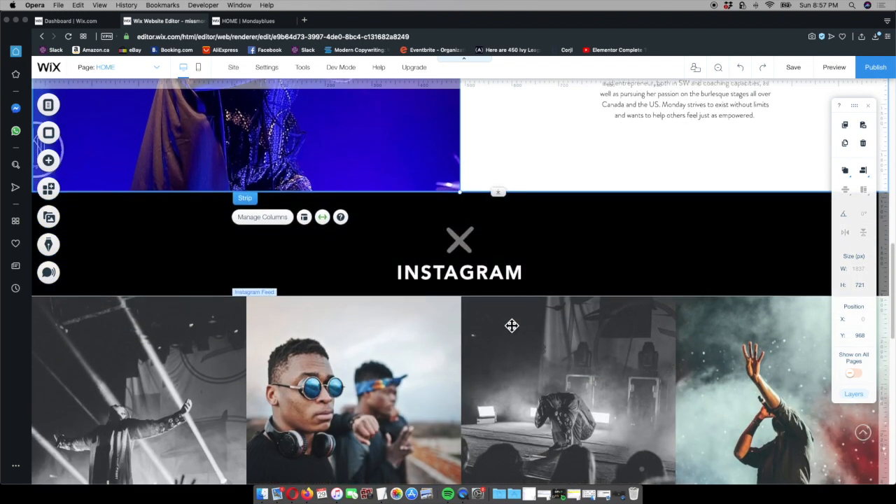
pyautogui.scroll(-3, 511, 326)
pyautogui.scroll(5, 514, 354)
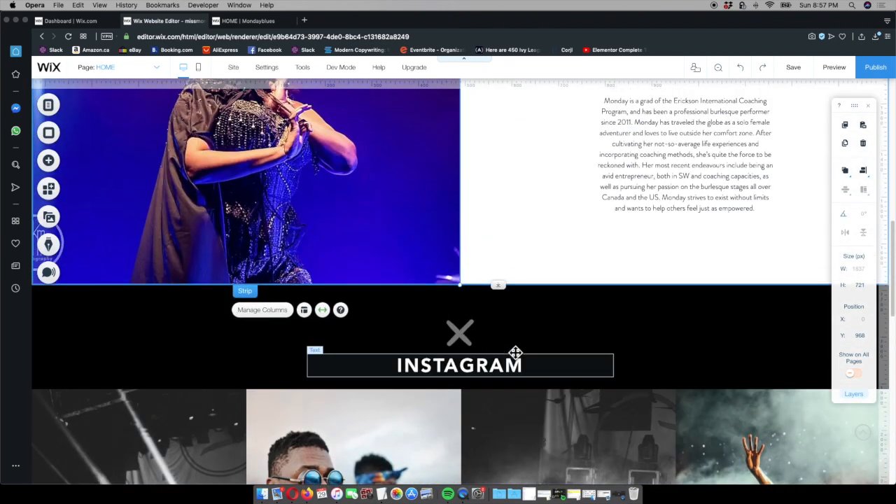
pyautogui.scroll(3, 515, 354)
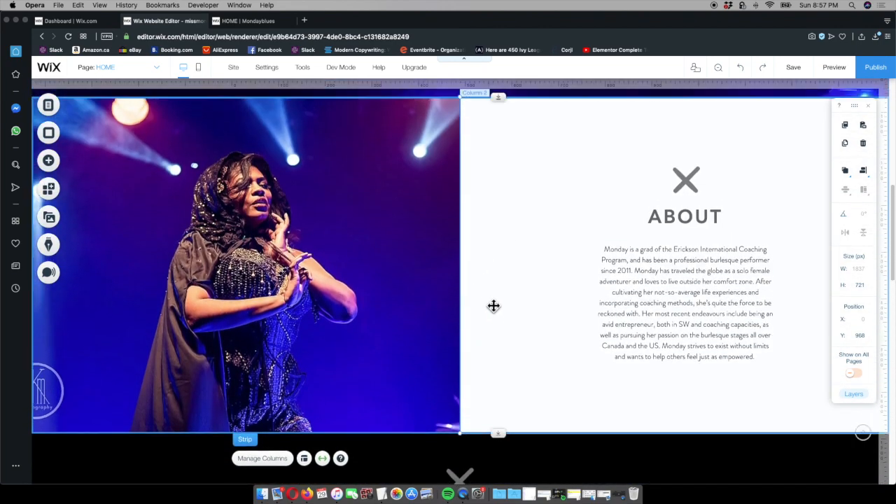
pyautogui.scroll(-4, 493, 308)
pyautogui.scroll(6, 496, 310)
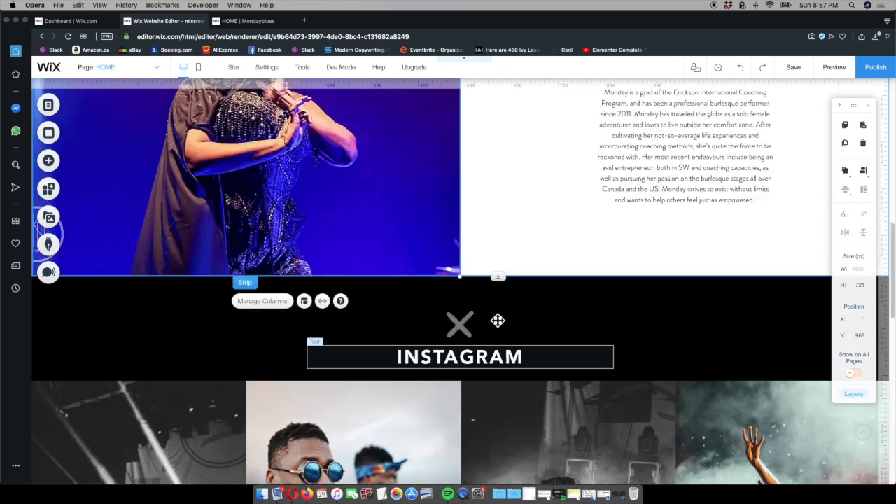
pyautogui.scroll(4, 498, 319)
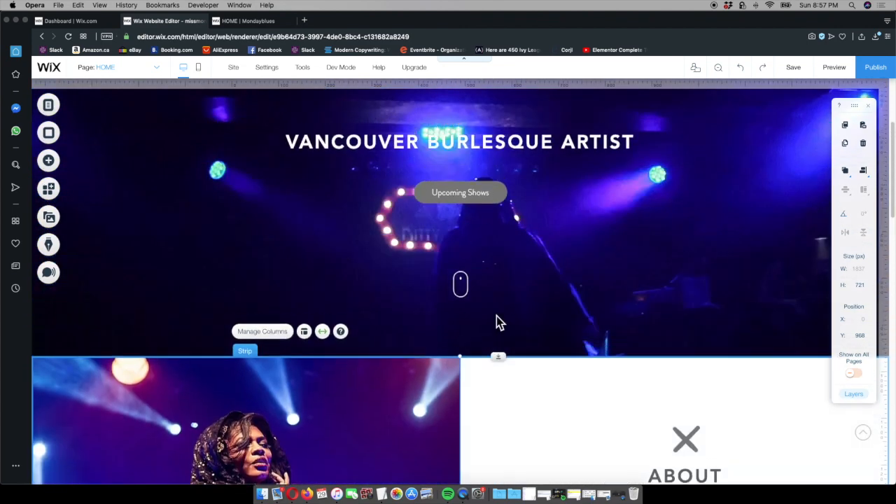
pyautogui.scroll(2, 590, 326)
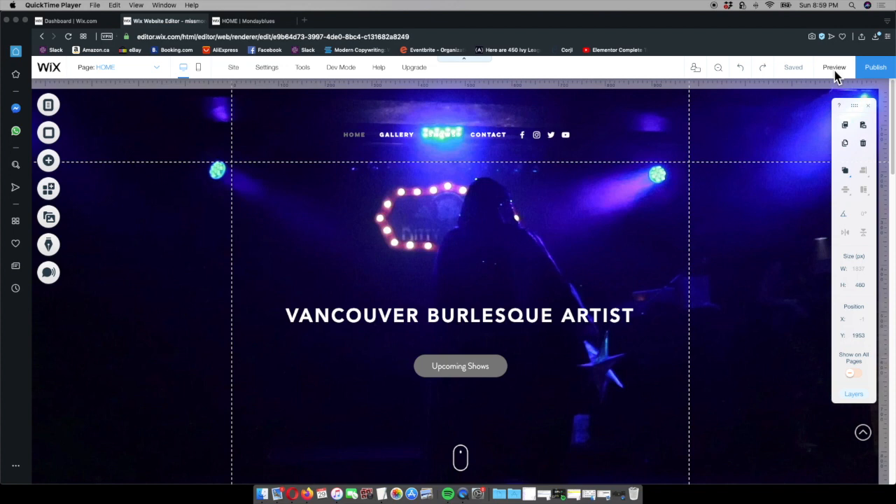
# Preview the site and examine the hero video and the About section's layout
pyautogui.click(834, 68)
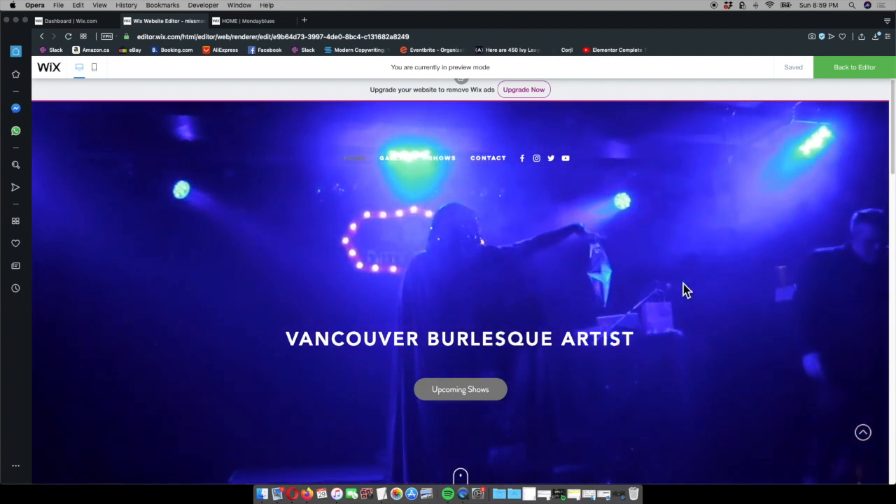
pyautogui.scroll(-5, 672, 277)
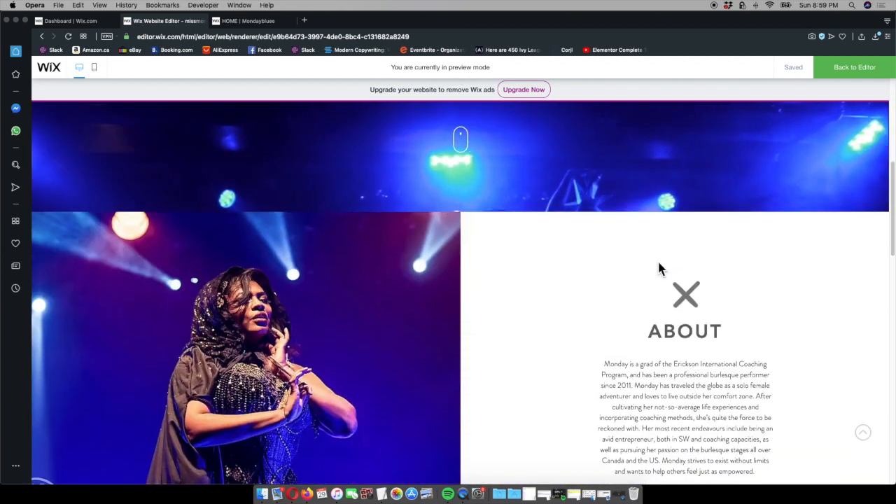
pyautogui.scroll(-2, 658, 266)
pyautogui.scroll(-1, 658, 267)
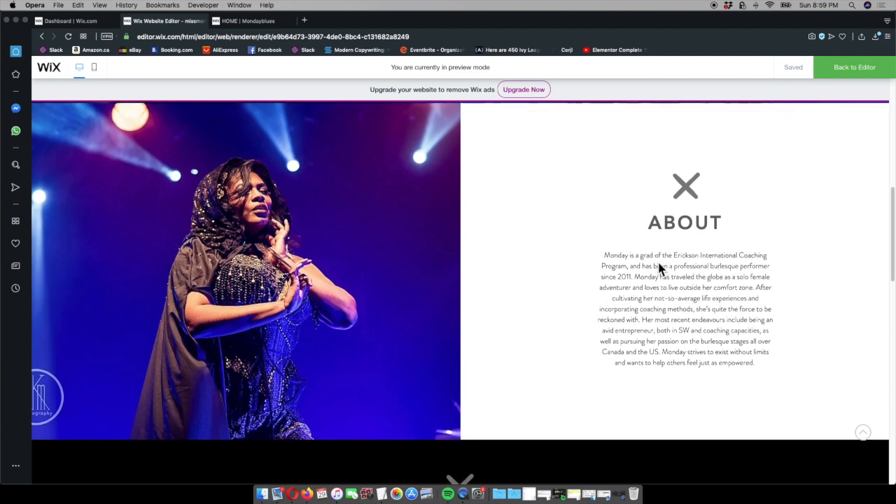
pyautogui.scroll(-3, 658, 266)
pyautogui.scroll(2, 509, 238)
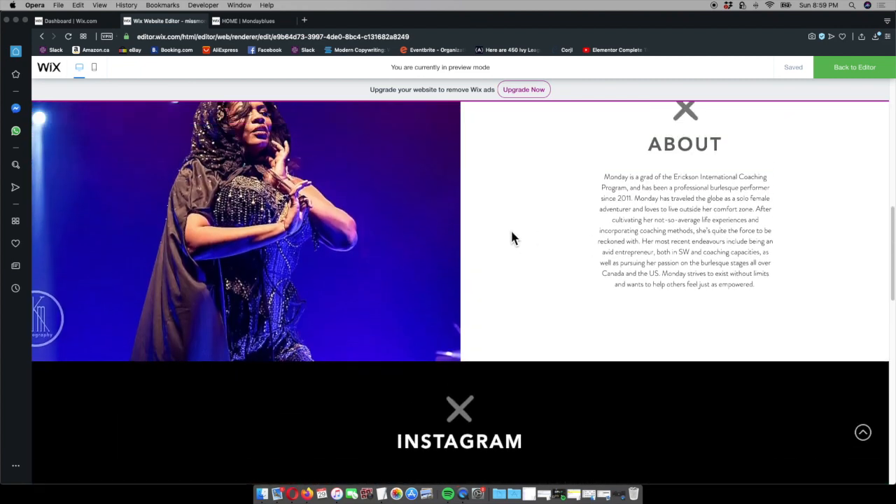
pyautogui.scroll(1, 261, 215)
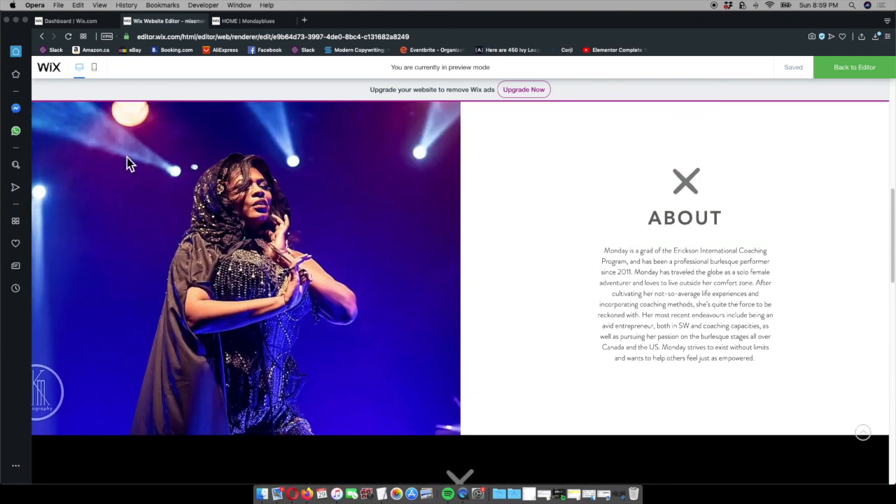
# Compare the previewed About section's photo and text layout with the published site
pyautogui.click(264, 21)
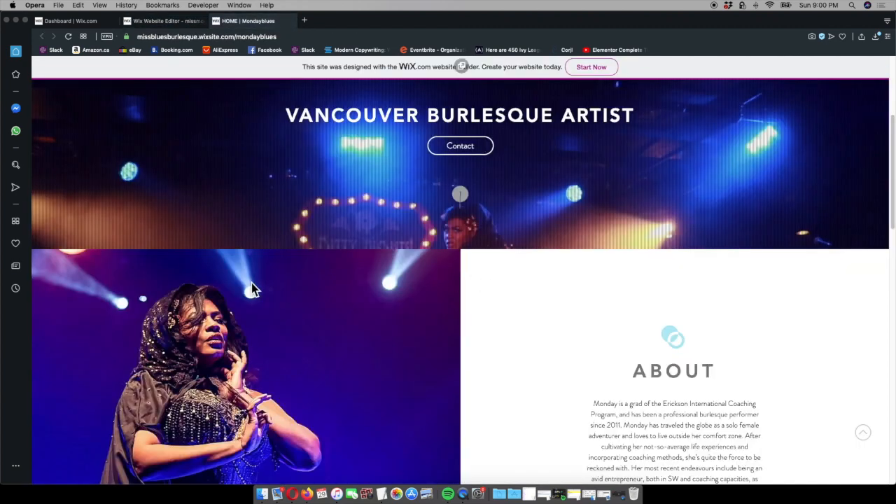
pyautogui.scroll(-3, 252, 283)
pyautogui.click(151, 21)
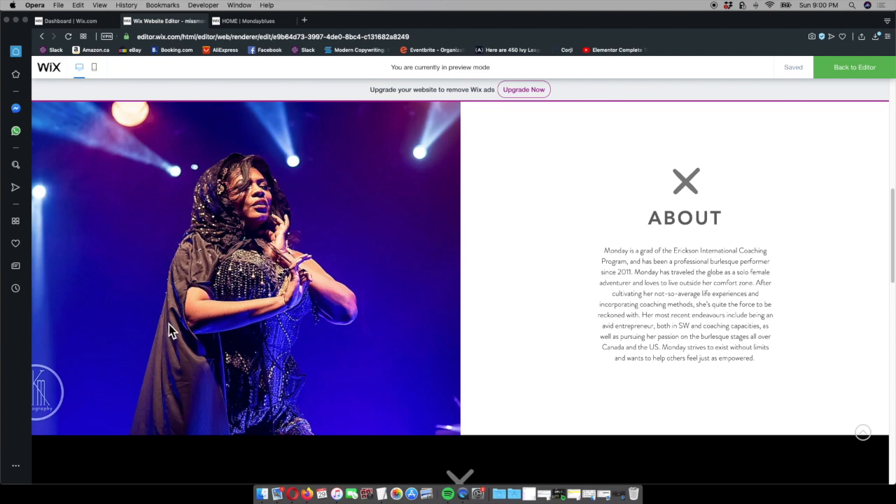
pyautogui.scroll(2, 210, 302)
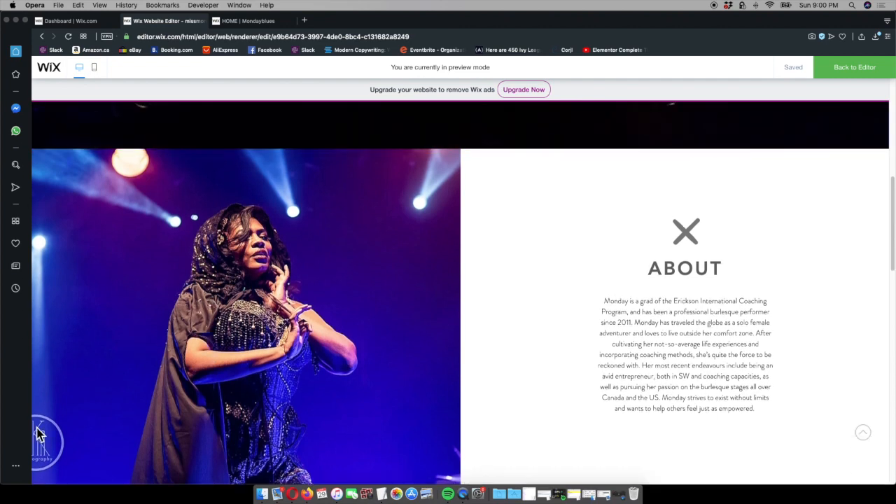
pyautogui.scroll(-5, 383, 377)
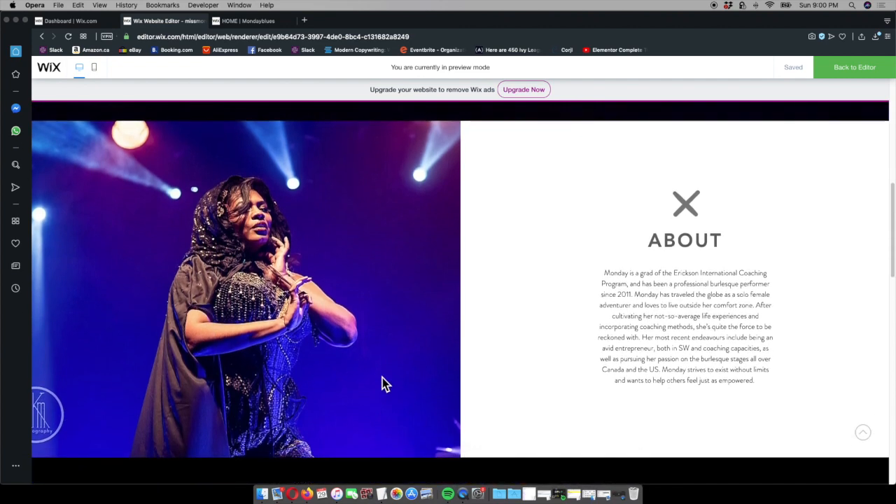
pyautogui.click(245, 21)
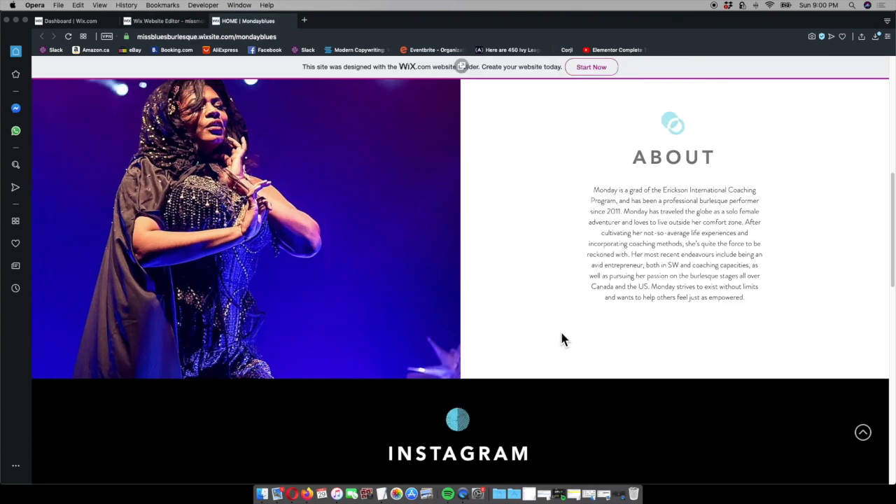
pyautogui.scroll(3, 390, 268)
pyautogui.scroll(-2, 389, 270)
pyautogui.click(168, 21)
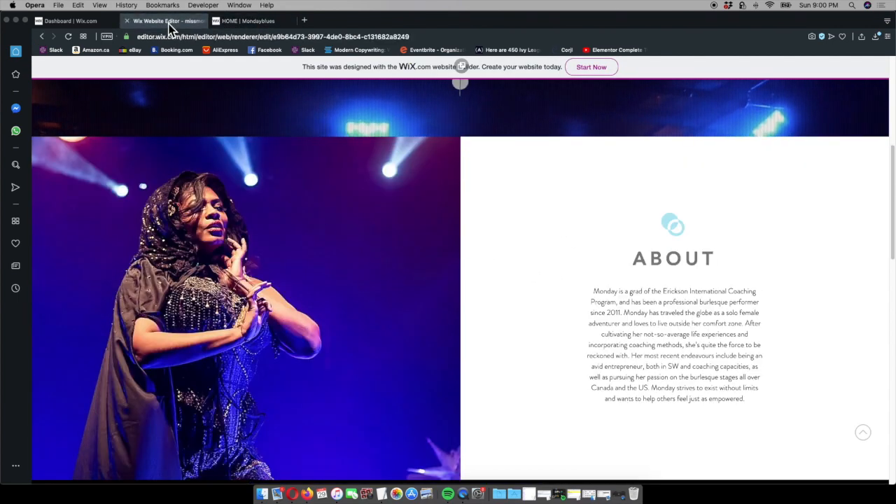
# Check the Instagram feed and the Get in Touch section in the preview
pyautogui.scroll(-3, 628, 295)
pyautogui.scroll(-6, 627, 295)
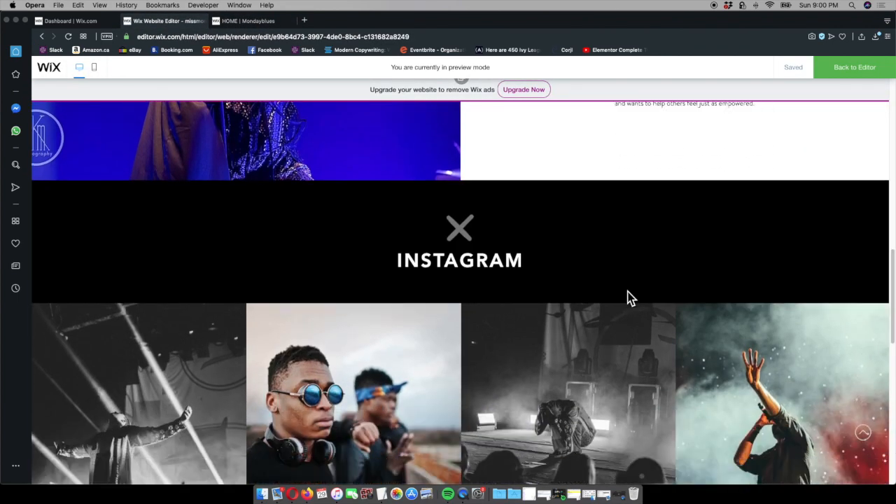
pyautogui.scroll(-5, 628, 297)
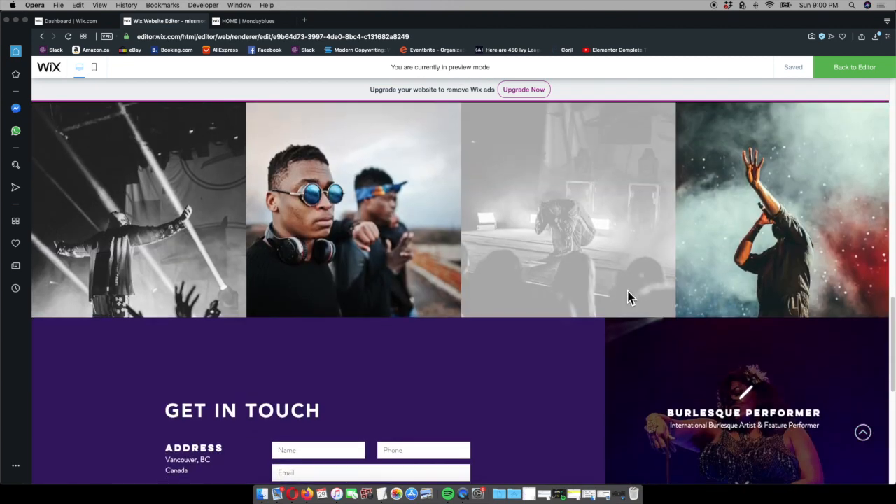
pyautogui.scroll(-7, 576, 305)
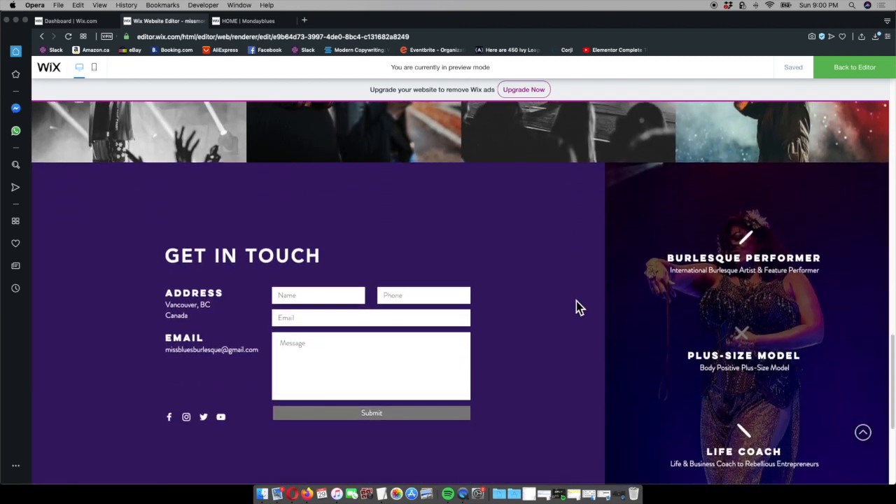
pyautogui.scroll(3, 578, 303)
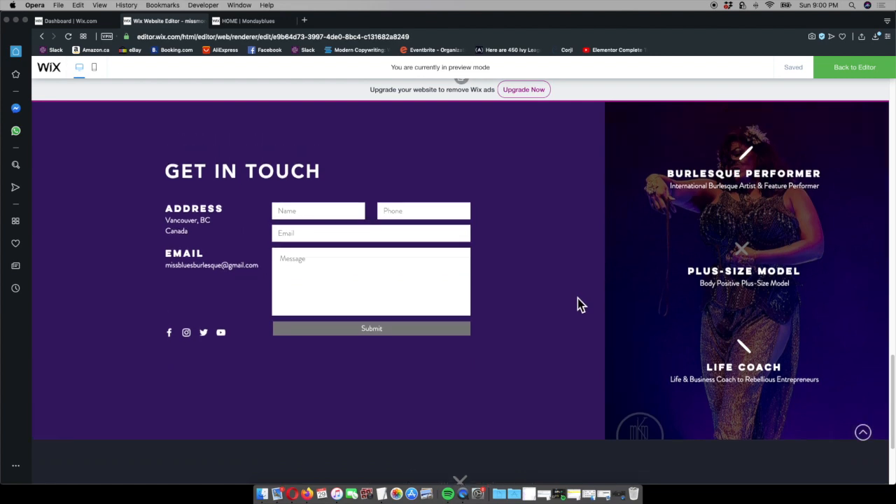
# Compare the Get in Touch section with the published site and return to the top of the home page in the editor
pyautogui.click(271, 22)
pyautogui.scroll(-15, 554, 232)
pyautogui.scroll(-2, 555, 241)
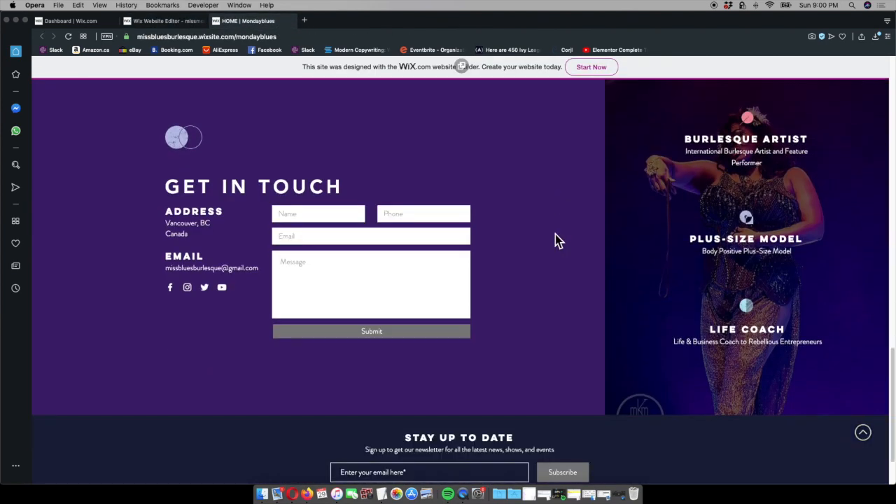
pyautogui.click(178, 21)
pyautogui.scroll(-1, 486, 189)
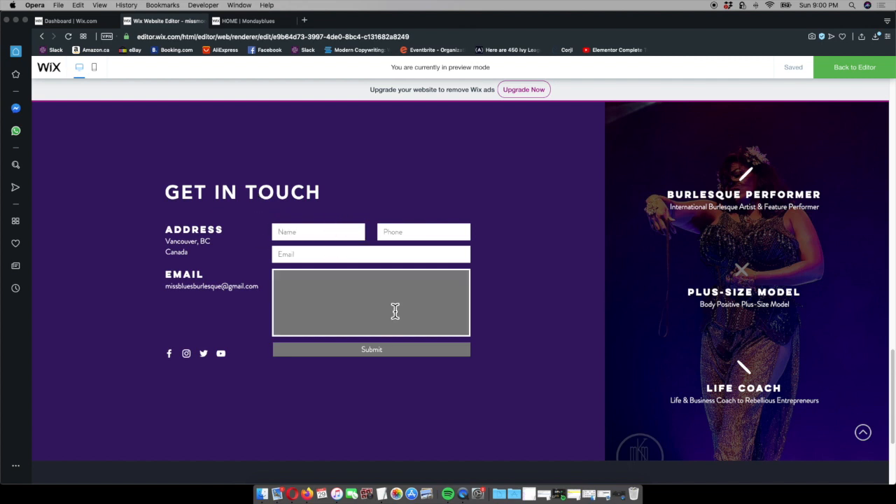
pyautogui.click(254, 22)
pyautogui.click(172, 21)
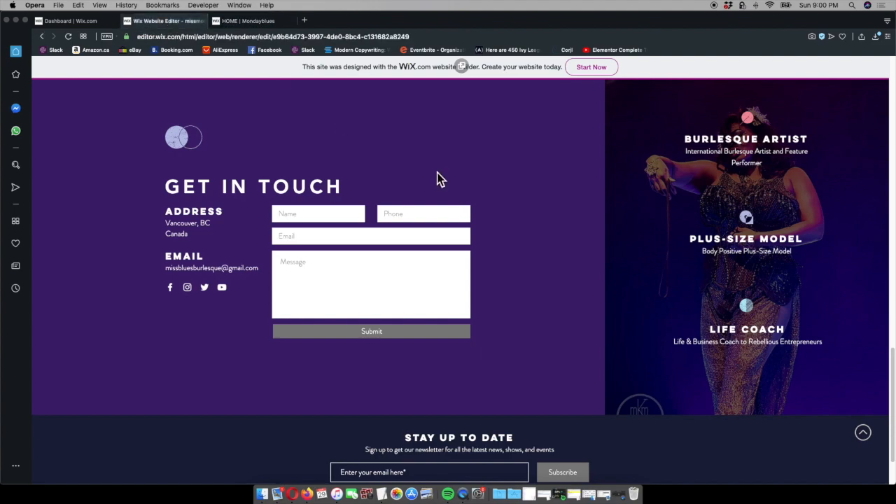
pyautogui.scroll(20, 518, 280)
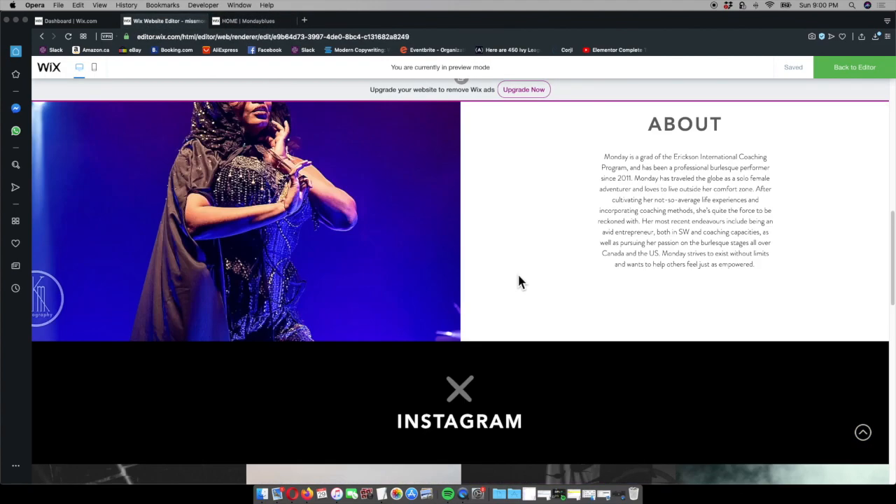
pyautogui.scroll(3, 519, 281)
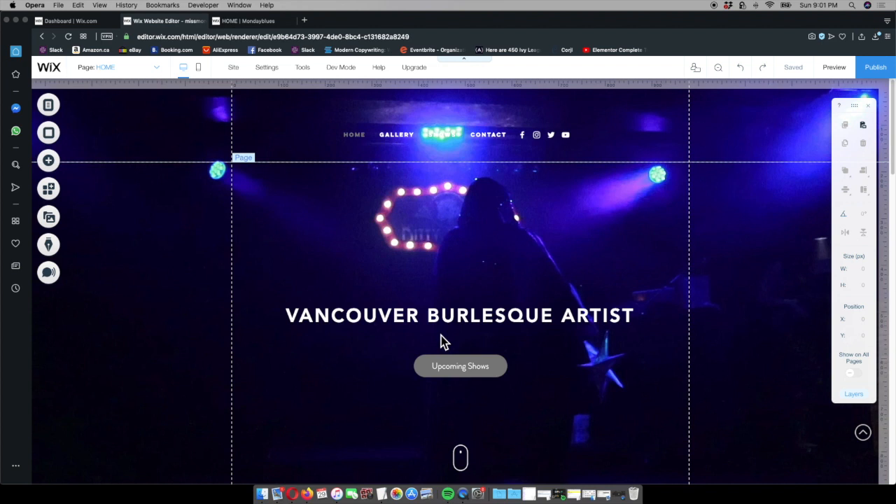
# Following the published site's header, move the social icons to the header's right end and the menu beside them at about X 363, Y 65
pyautogui.click(246, 20)
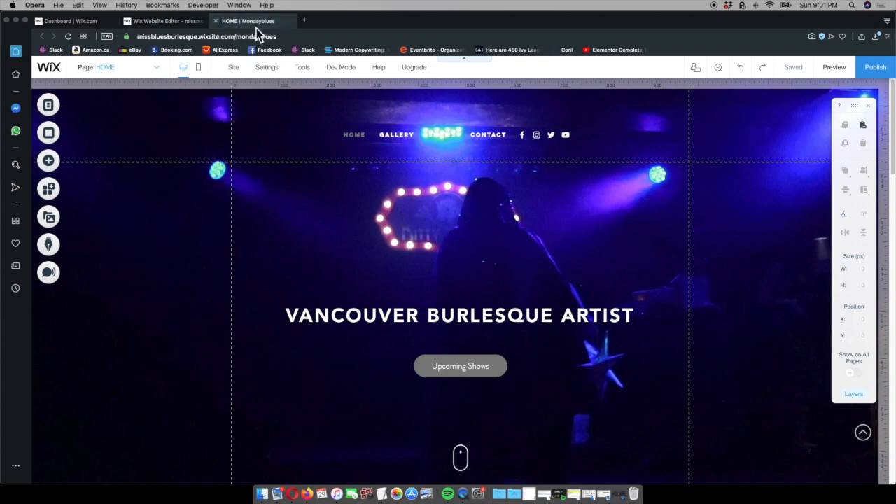
pyautogui.scroll(15, 765, 178)
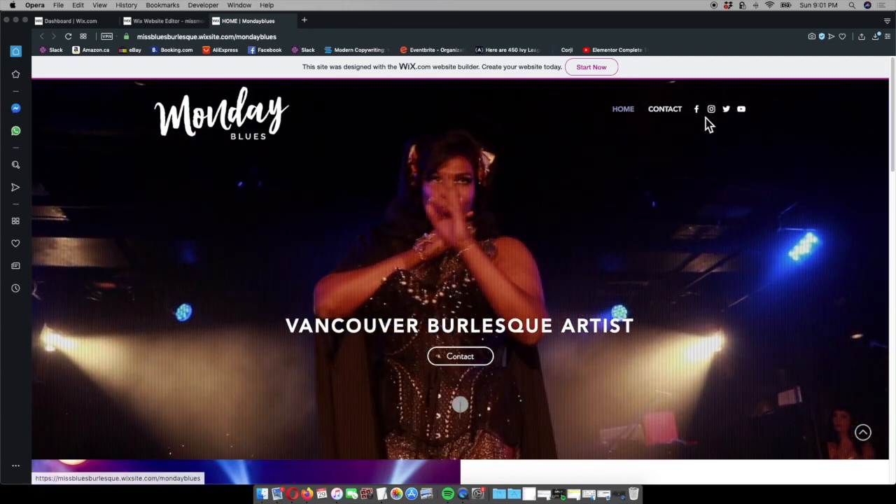
pyautogui.click(184, 21)
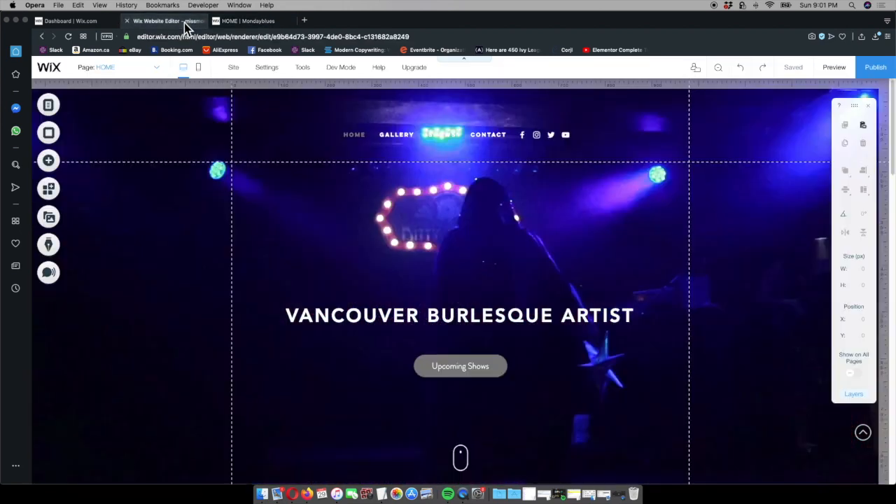
pyautogui.moveTo(553, 142); pyautogui.dragTo(738, 129)
pyautogui.moveTo(471, 139); pyautogui.dragTo(644, 124)
pyautogui.click(735, 288)
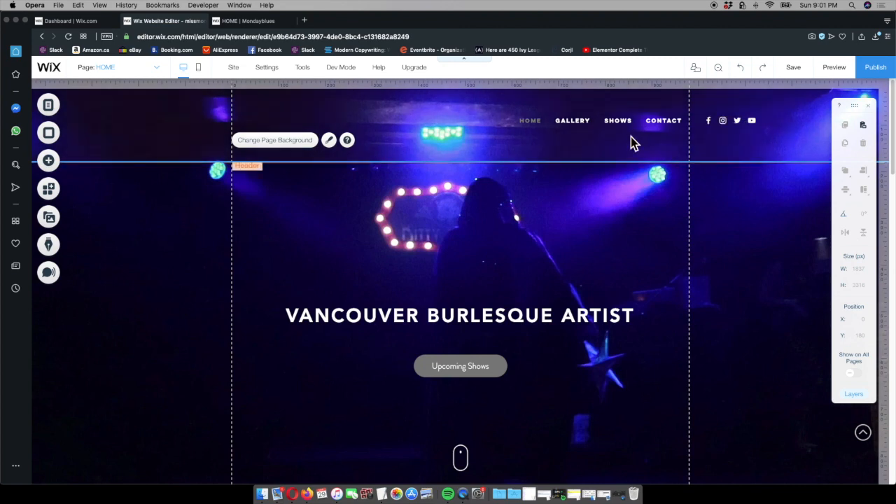
# Check the published site's header, open the header menu's design settings and review the TextEdit notes for the menu's font and colours
pyautogui.click(246, 21)
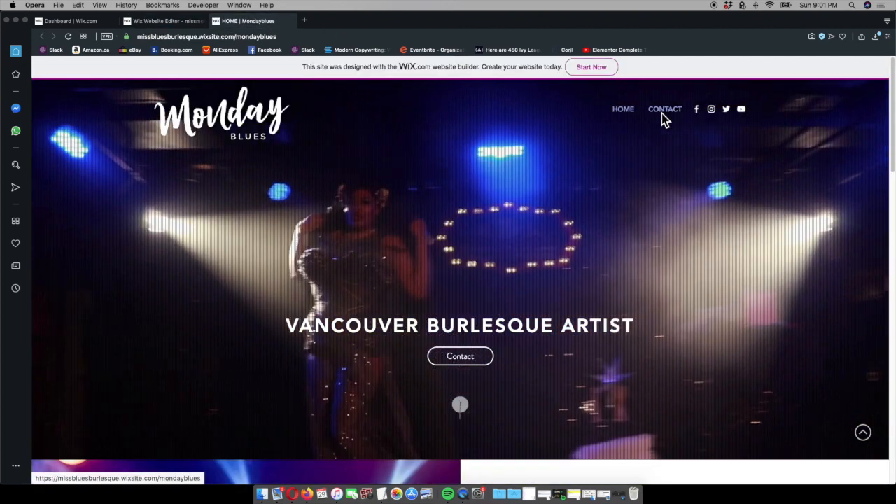
pyautogui.click(167, 21)
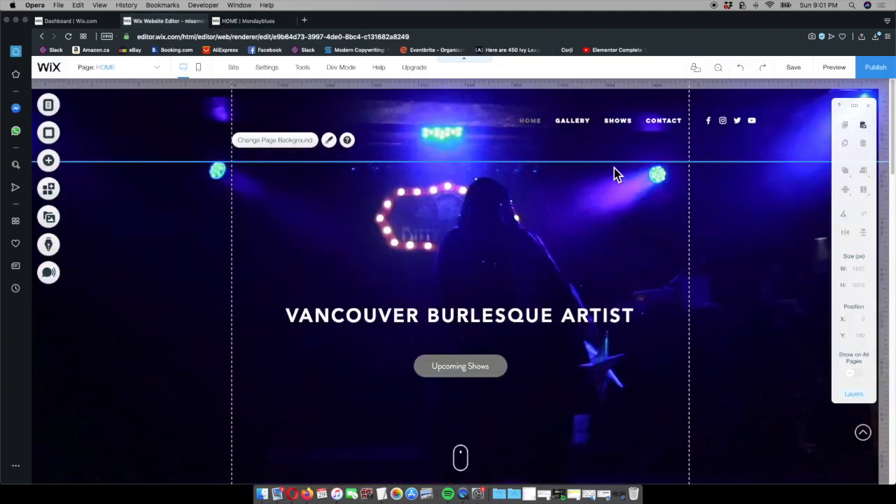
pyautogui.click(653, 126)
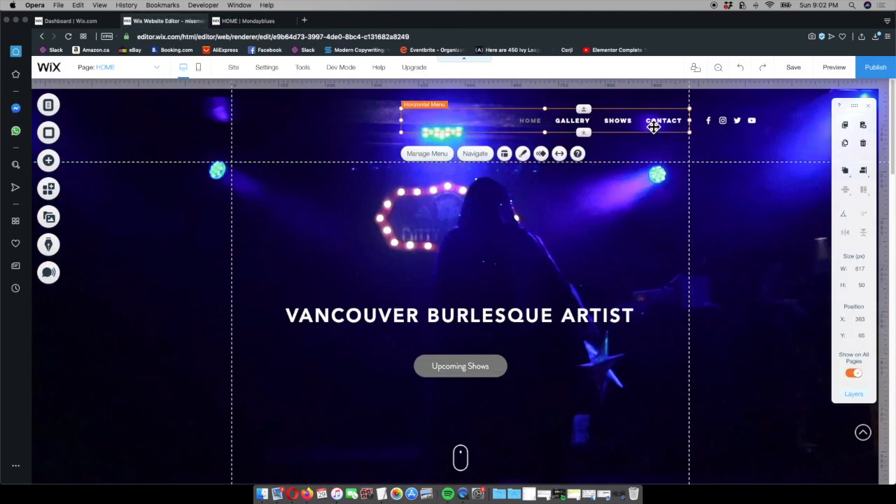
pyautogui.click(523, 161)
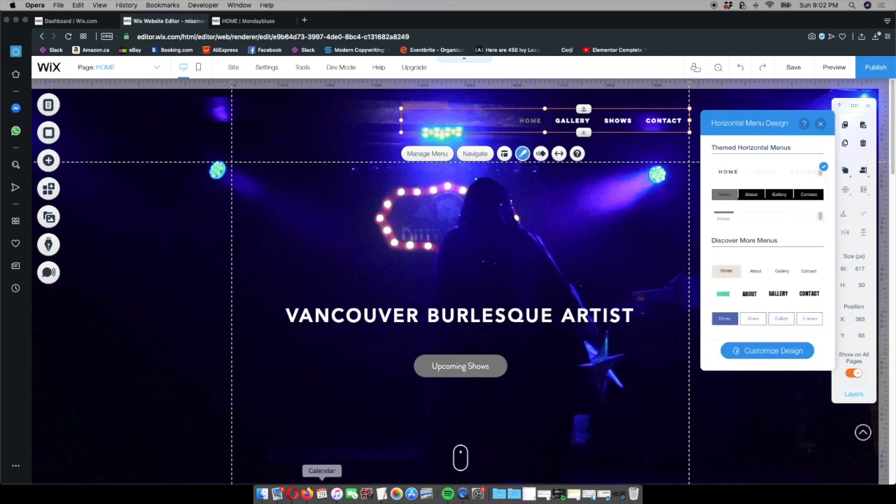
pyautogui.click(382, 494)
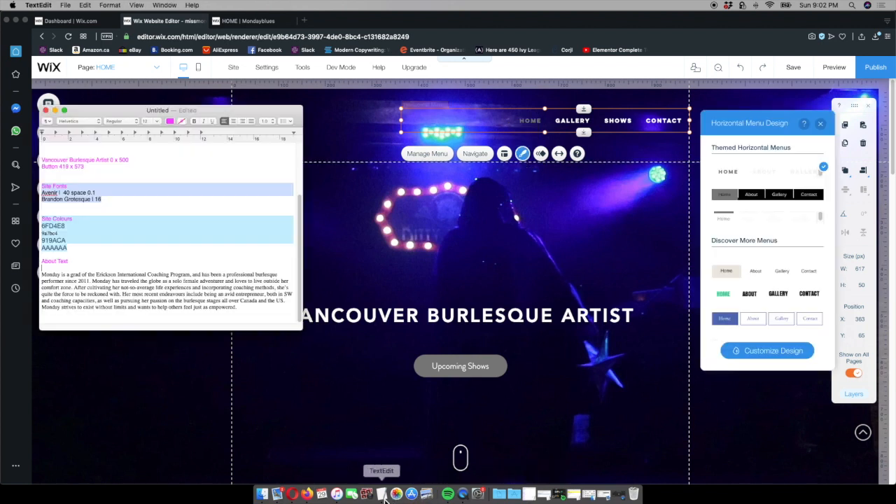
pyautogui.scroll(5, 112, 255)
pyautogui.scroll(1, 79, 181)
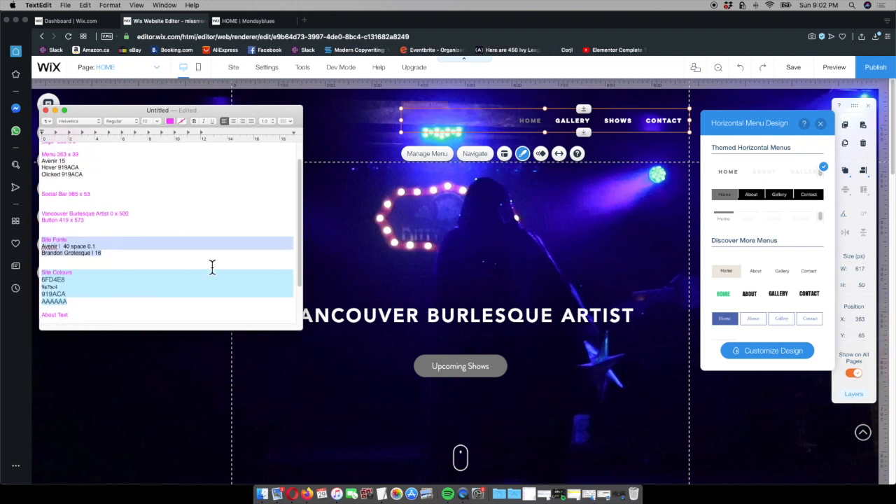
# Customize the header menu's regular text design by changing its font to Avenir
pyautogui.click(805, 359)
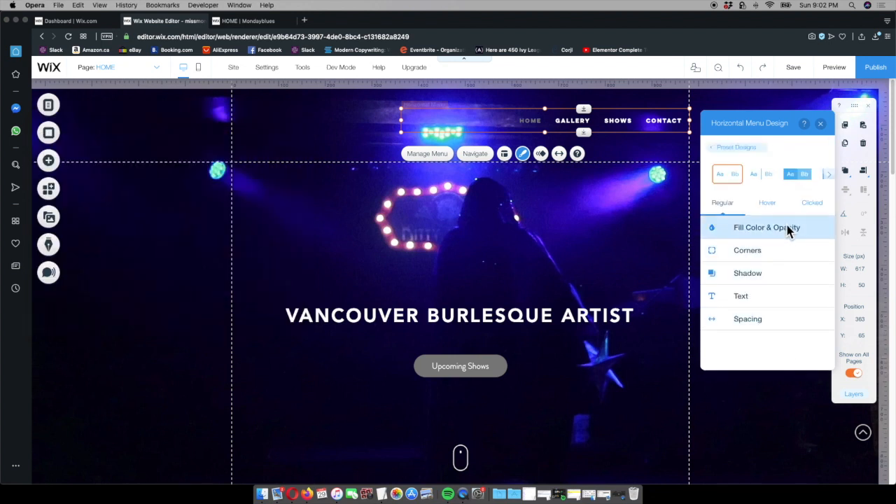
pyautogui.click(768, 304)
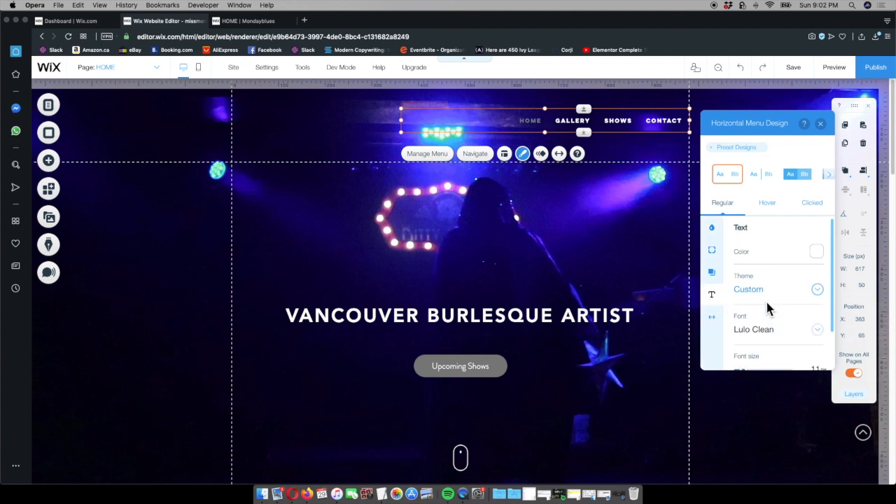
pyautogui.scroll(-2, 770, 308)
pyautogui.scroll(1, 770, 261)
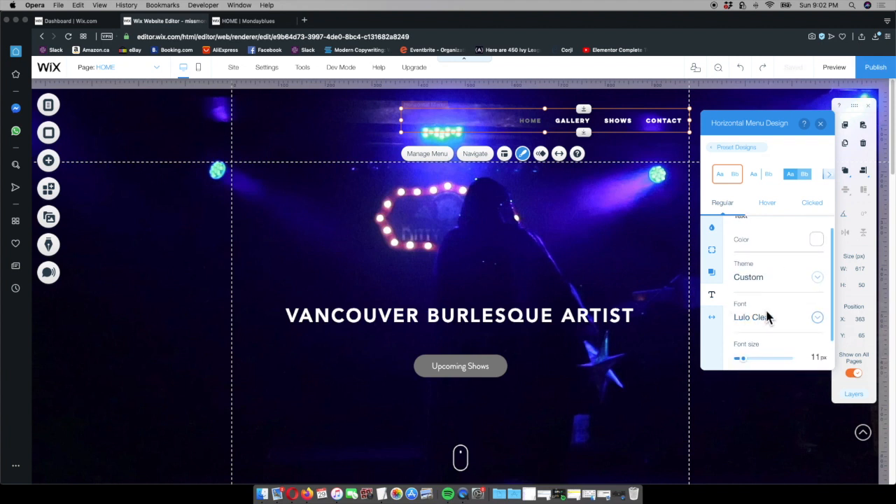
pyautogui.click(802, 316)
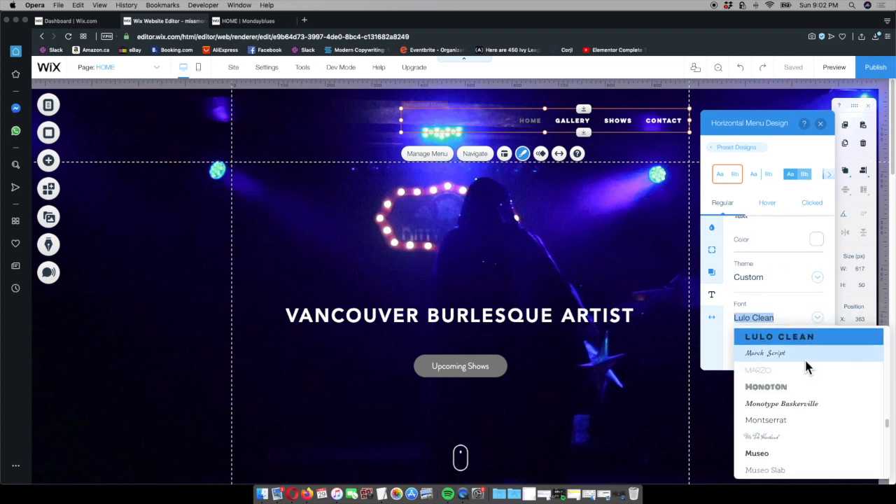
pyautogui.scroll(5, 806, 365)
pyautogui.scroll(5, 810, 369)
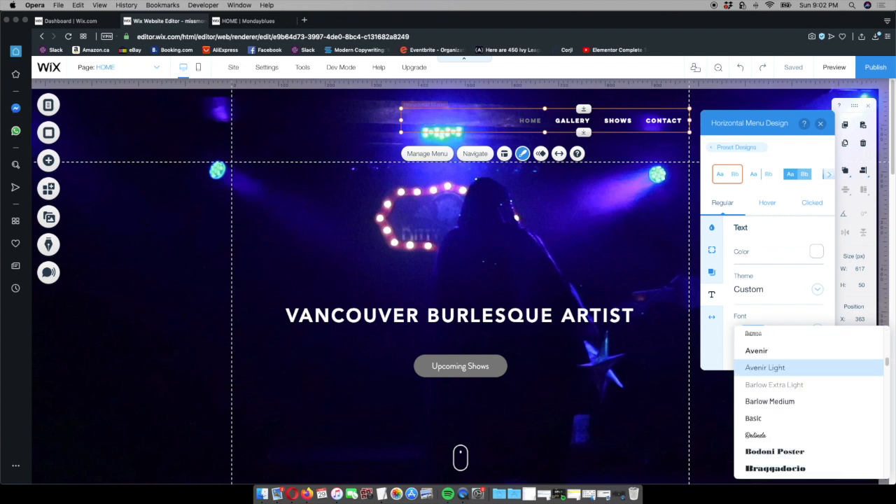
pyautogui.click(840, 358)
# Set the header menu's text size to 15 px
pyautogui.scroll(-2, 789, 334)
pyautogui.moveTo(746, 334); pyautogui.dragTo(748, 334)
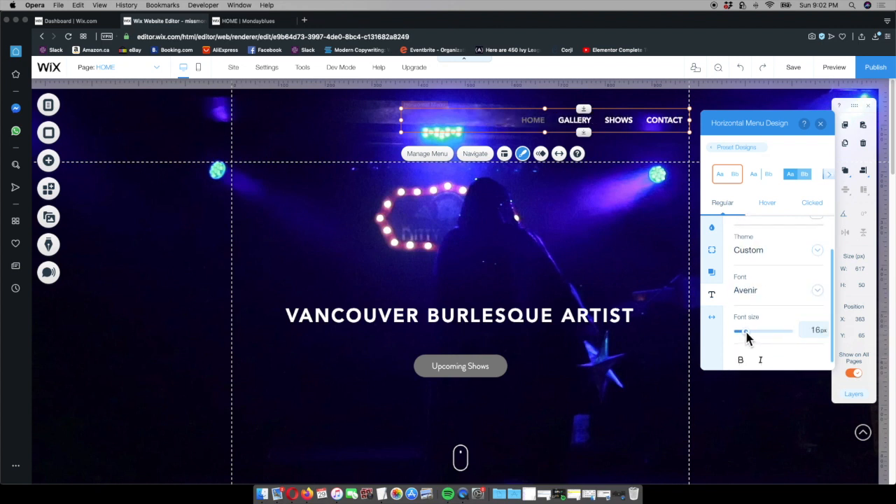
pyautogui.click(821, 335)
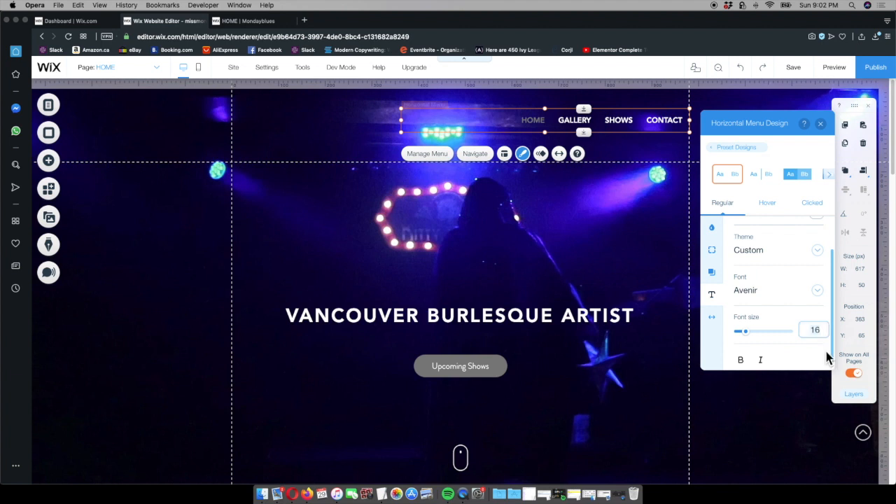
pyautogui.press('BackSpace')
pyautogui.write('5')
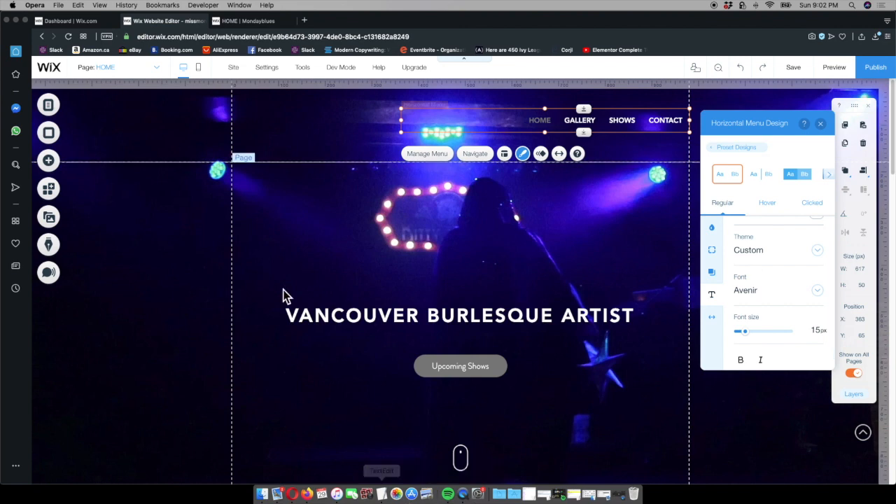
# After checking the published site's menu, set the header menu's hover text colour to the site colour #919ACA
pyautogui.click(266, 21)
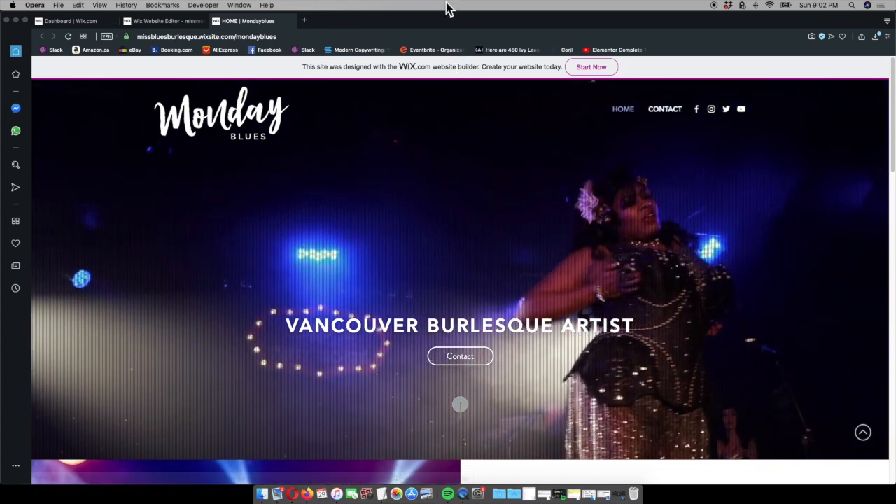
pyautogui.click(167, 23)
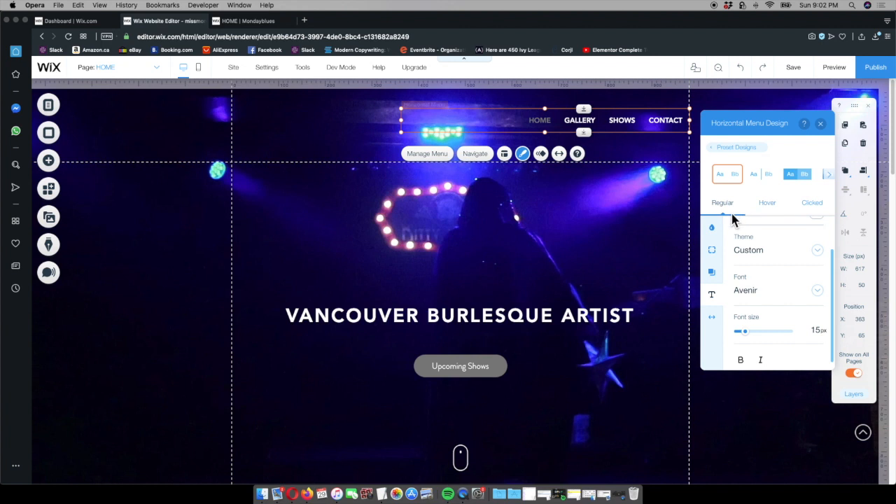
pyautogui.click(768, 205)
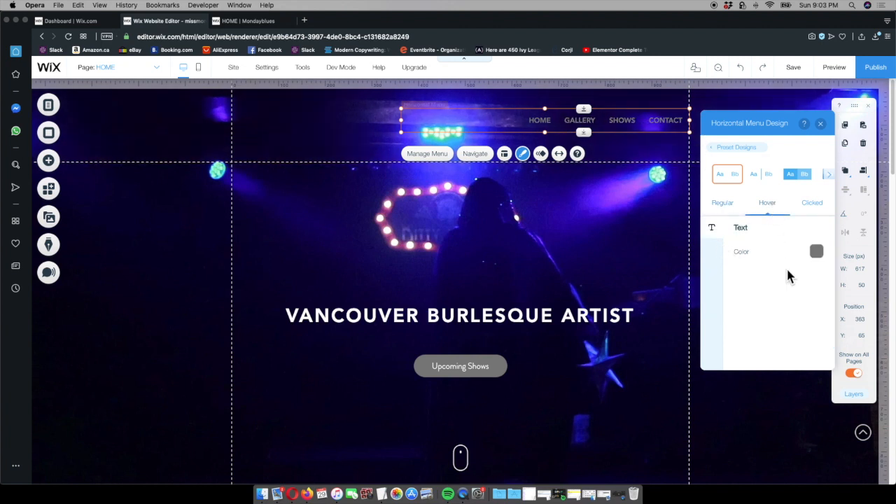
pyautogui.click(816, 251)
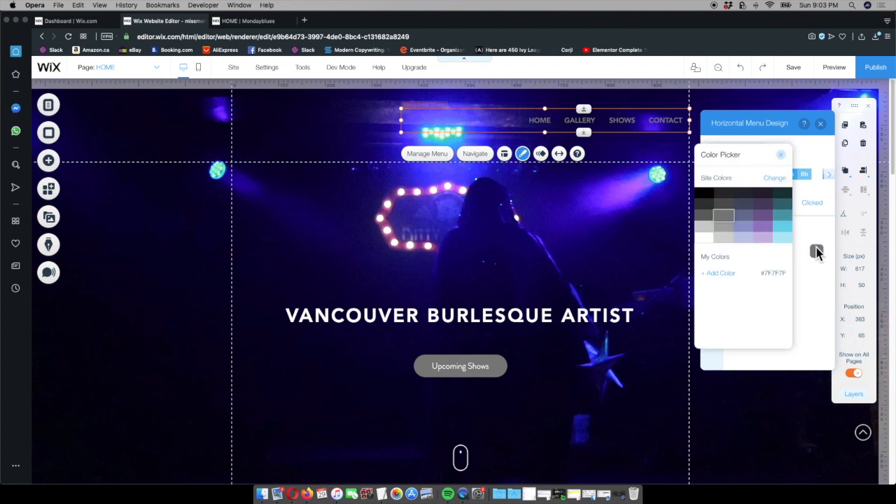
pyautogui.click(743, 227)
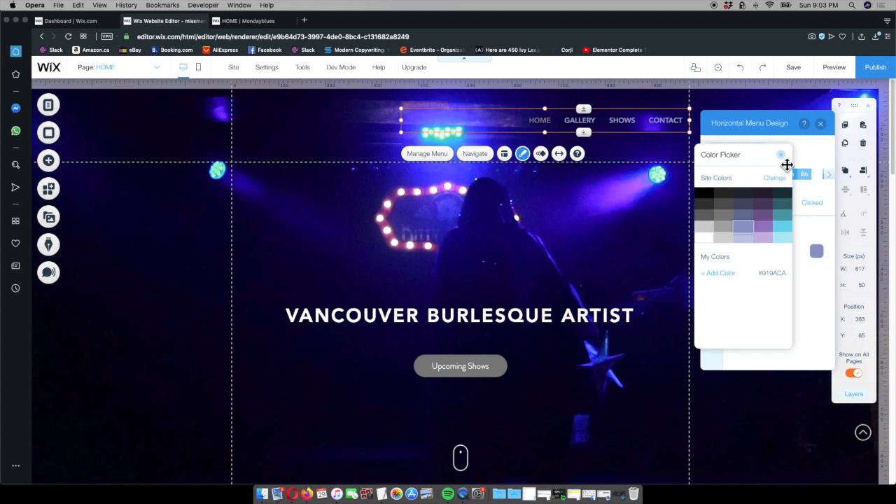
pyautogui.click(782, 156)
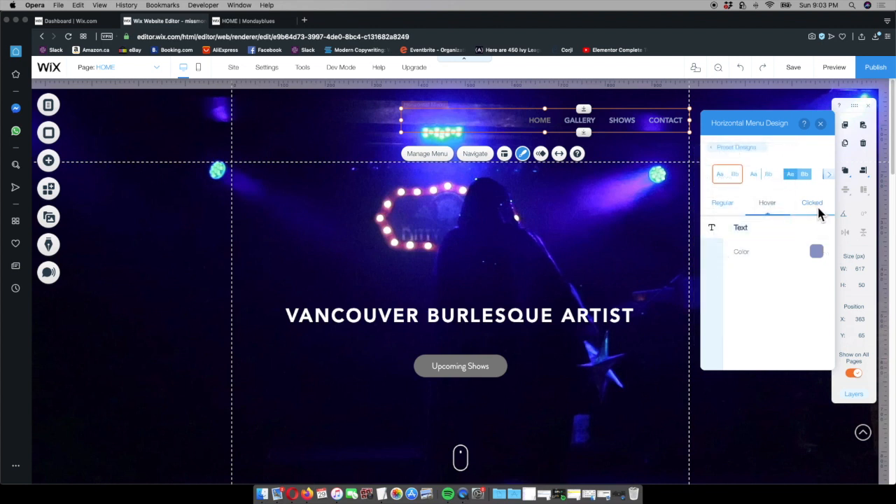
# Set the header menu's clicked text colour to the light lavender site colour and preview the menu on the GALLERY page
pyautogui.click(812, 205)
pyautogui.click(817, 252)
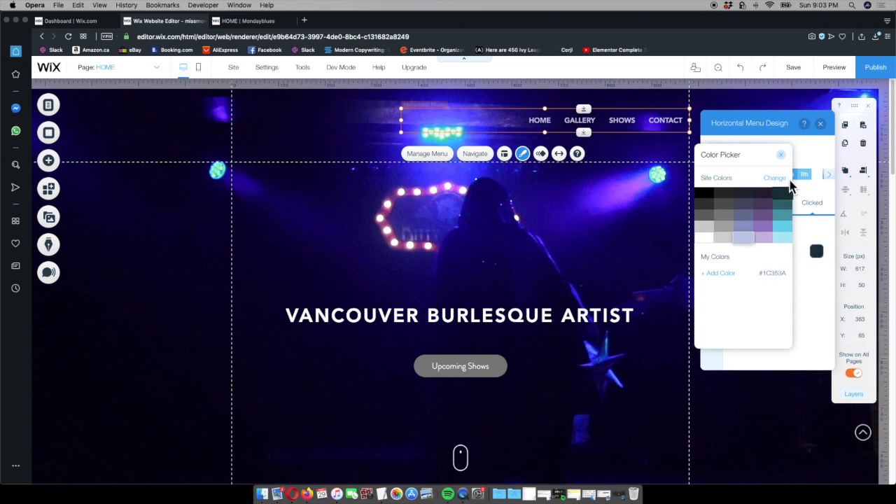
pyautogui.click(783, 156)
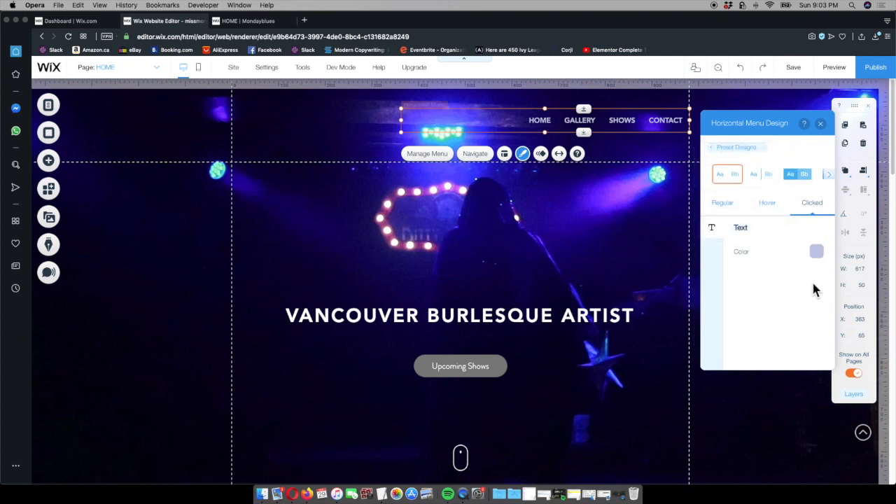
pyautogui.click(820, 123)
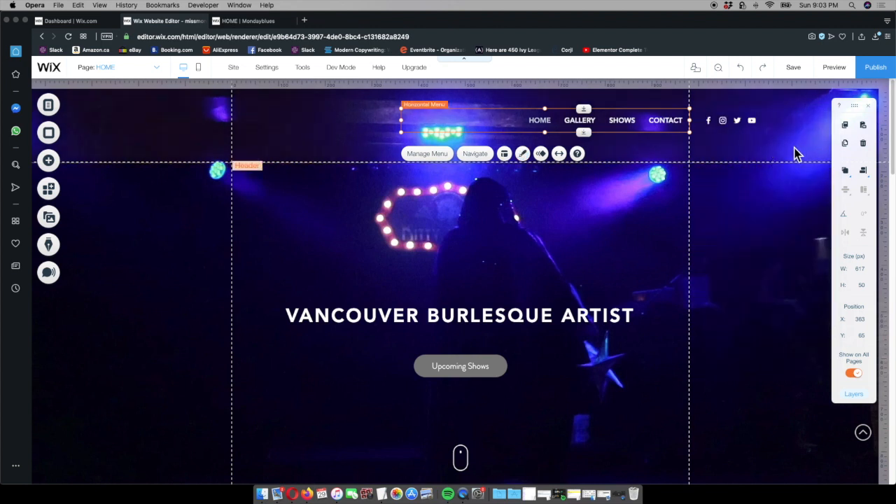
pyautogui.click(832, 71)
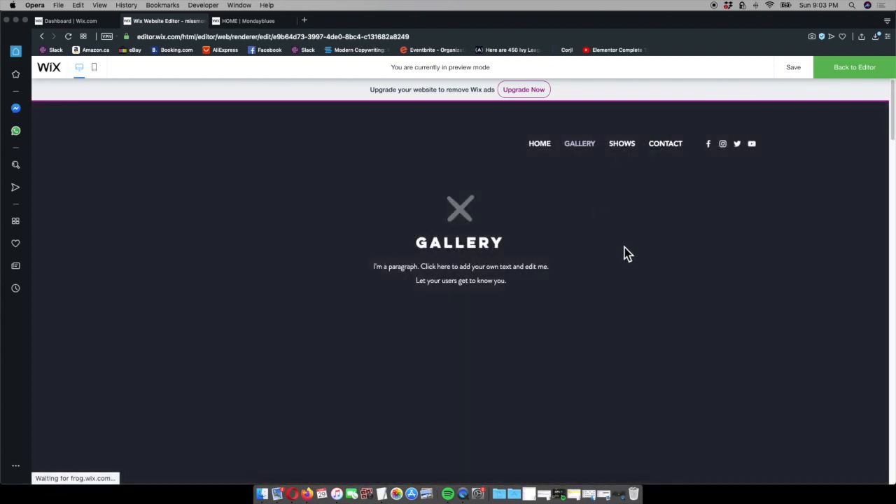
pyautogui.click(853, 70)
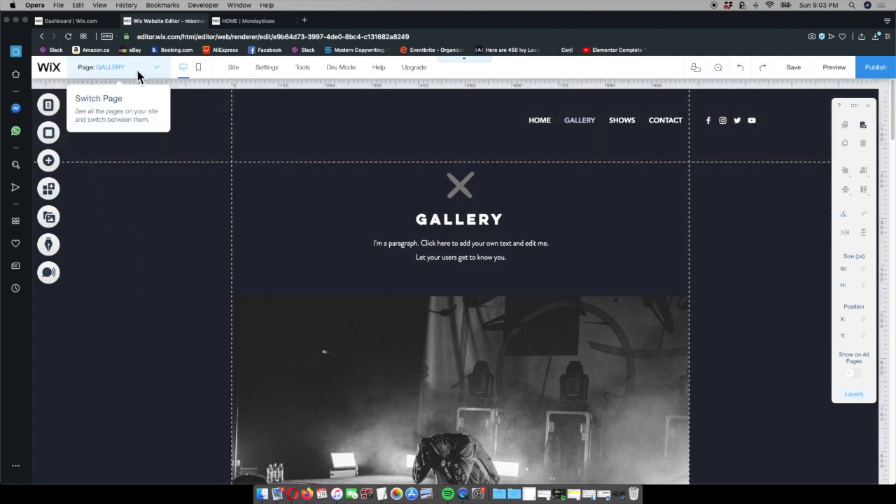
# Delete the GALLERY page from the site
pyautogui.click(49, 109)
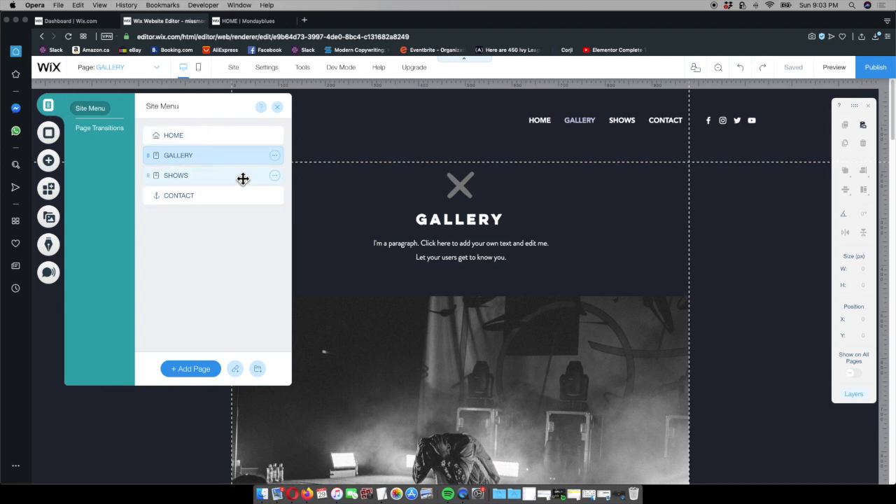
pyautogui.click(276, 156)
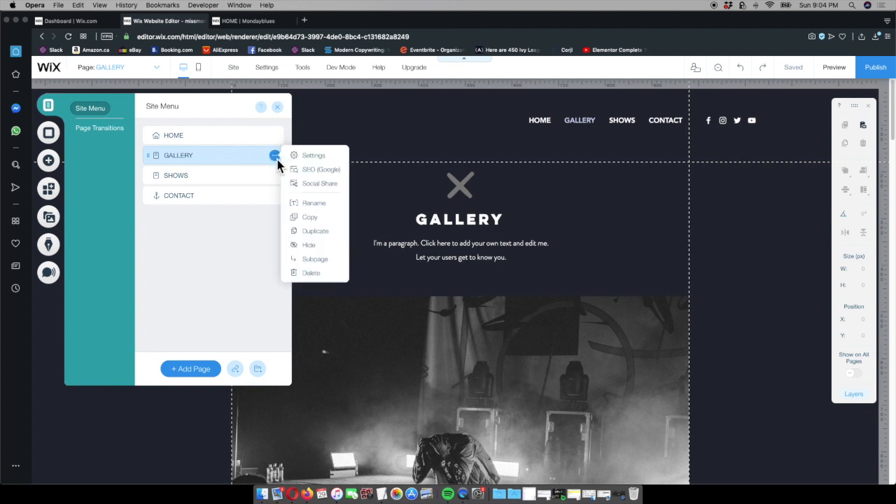
pyautogui.click(310, 273)
pyautogui.click(581, 314)
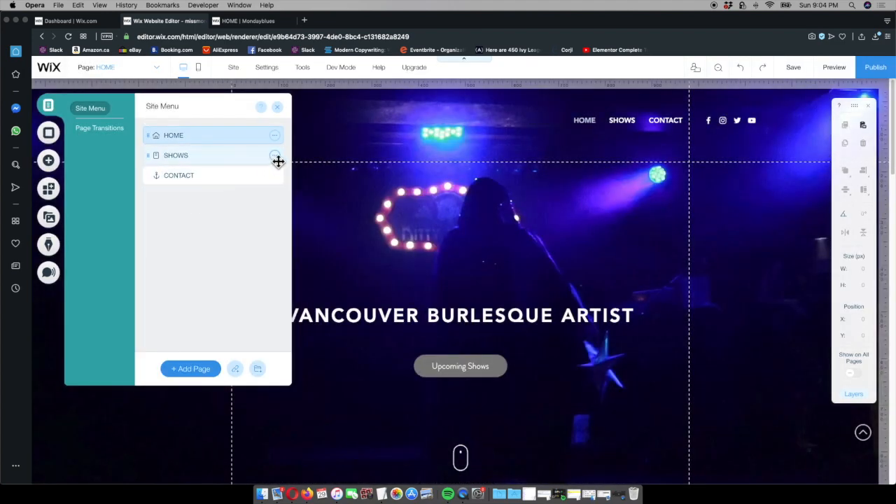
# Delete the SHOWS page from the site and compare the header menu with the published site
pyautogui.click(276, 156)
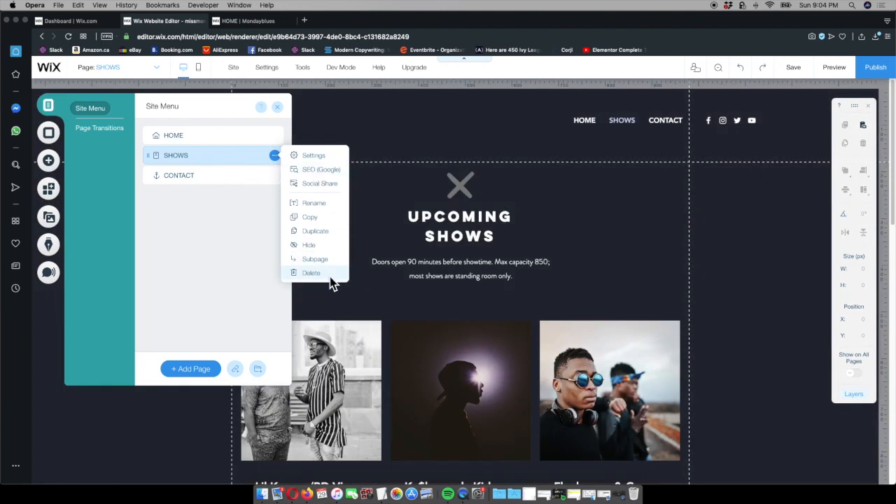
pyautogui.click(311, 273)
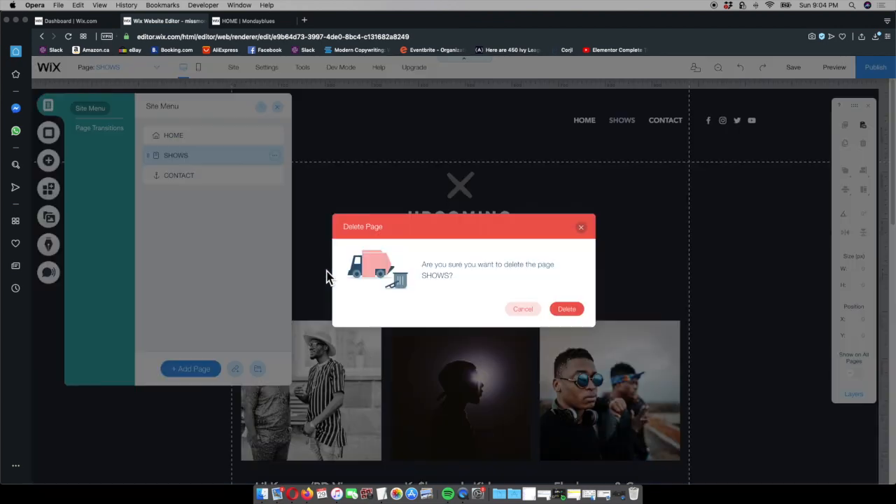
pyautogui.click(567, 309)
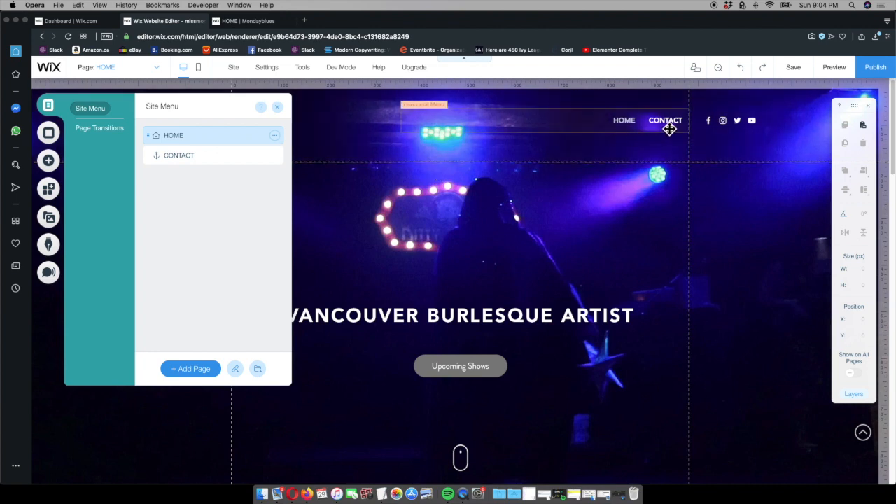
pyautogui.click(268, 21)
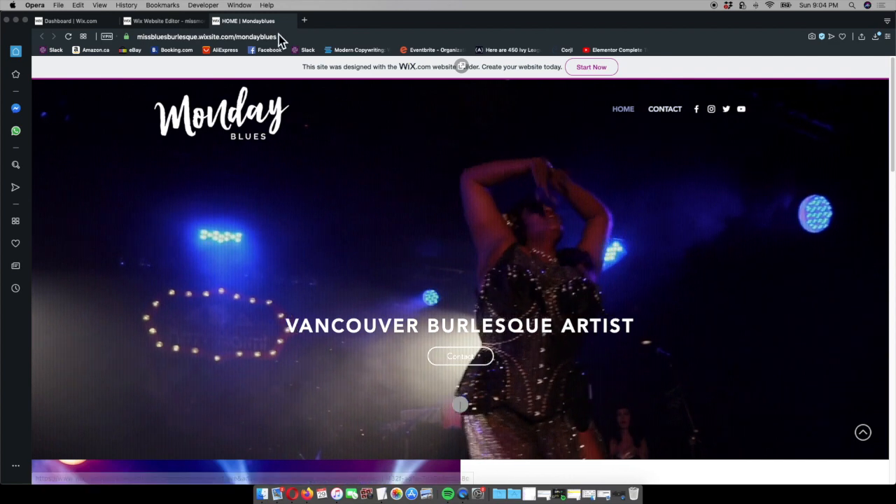
pyautogui.click(176, 23)
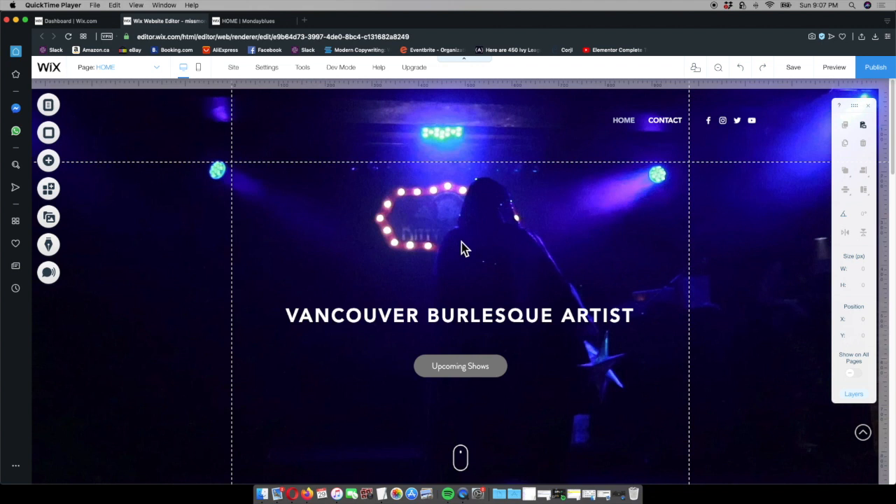
# Add a themed Heading 2 text element to the home page
pyautogui.click(49, 165)
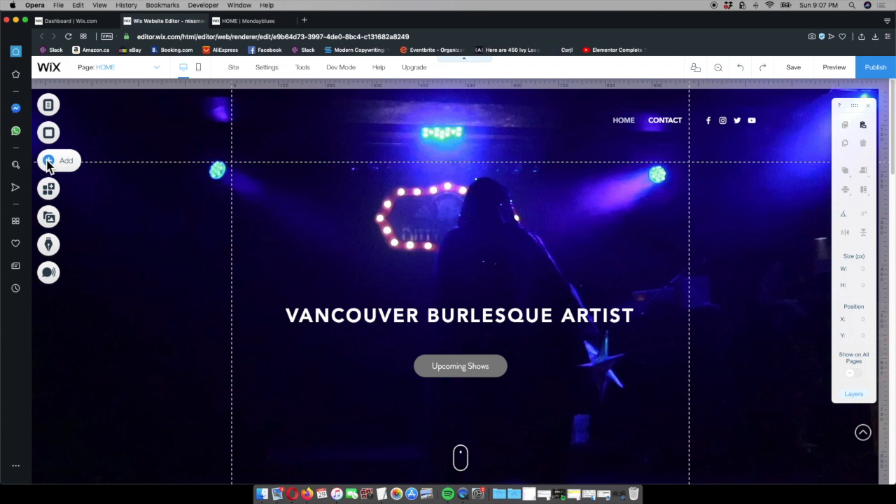
pyautogui.click(48, 162)
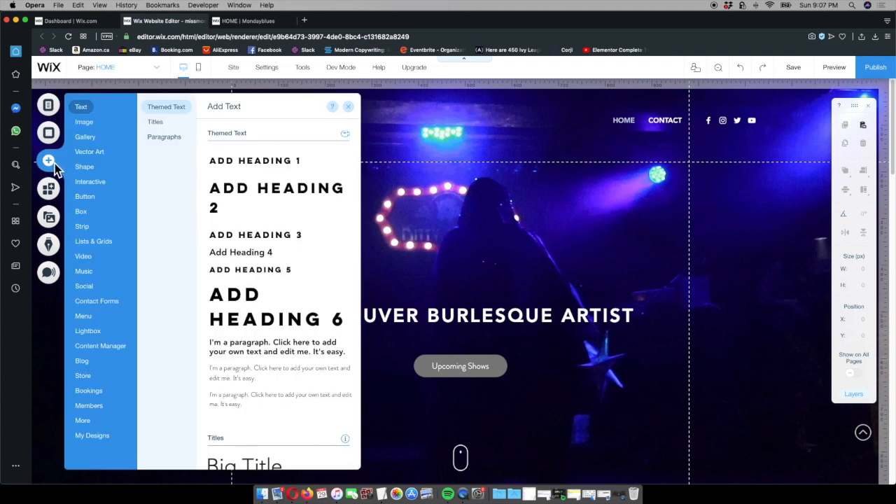
pyautogui.click(295, 198)
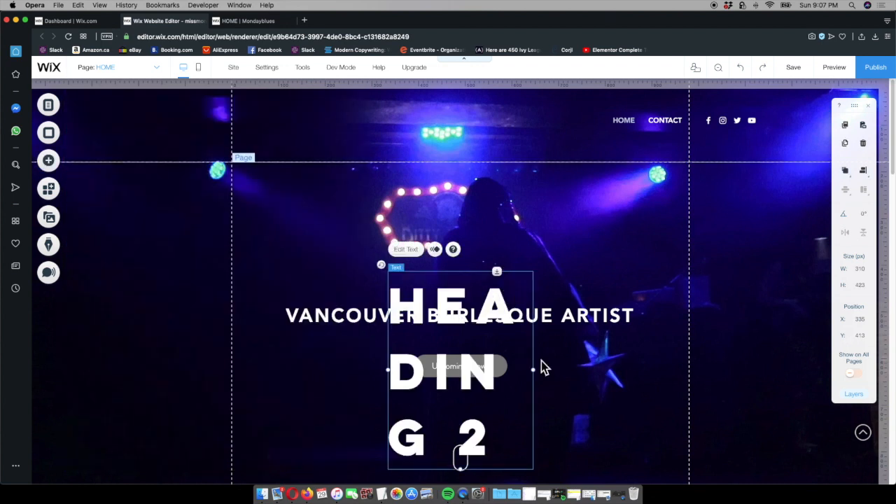
# Widen the Heading 2 text box to about 669 px, move it over the header, and replace its text with "MONDAY"
pyautogui.moveTo(537, 370); pyautogui.dragTo(706, 302)
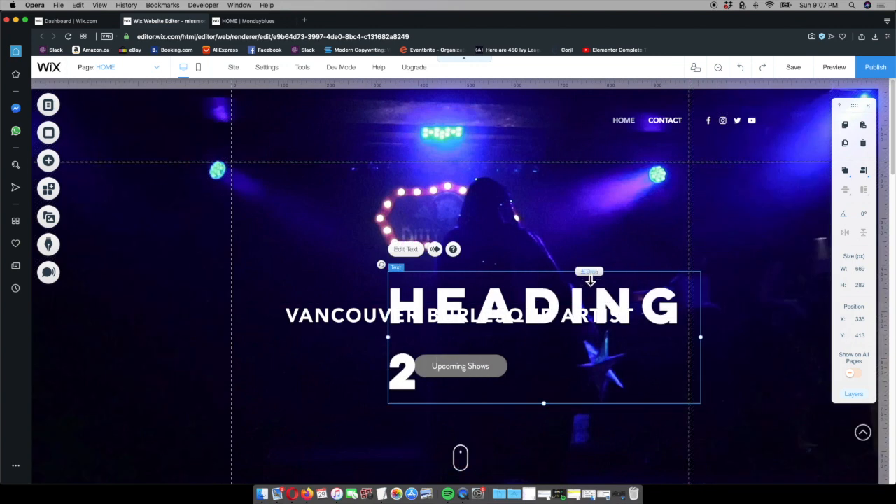
pyautogui.moveTo(622, 282); pyautogui.dragTo(345, 154)
pyautogui.doubleClick(275, 230)
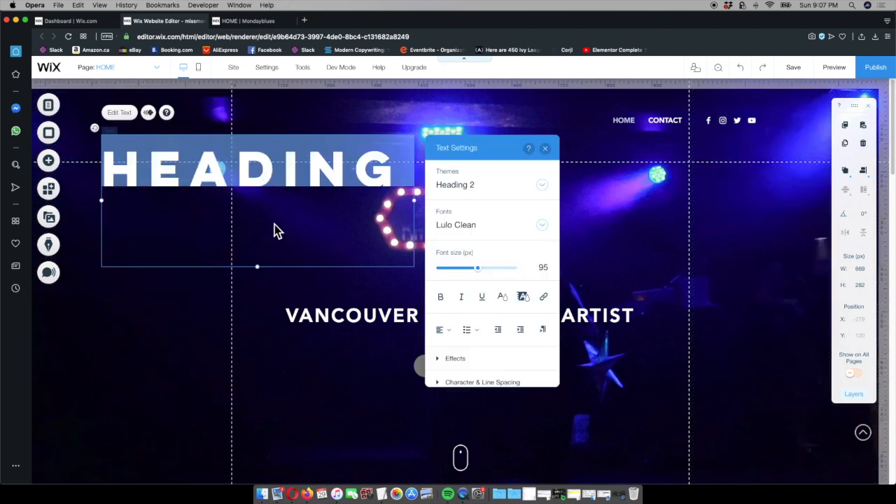
pyautogui.write('MONDAY')
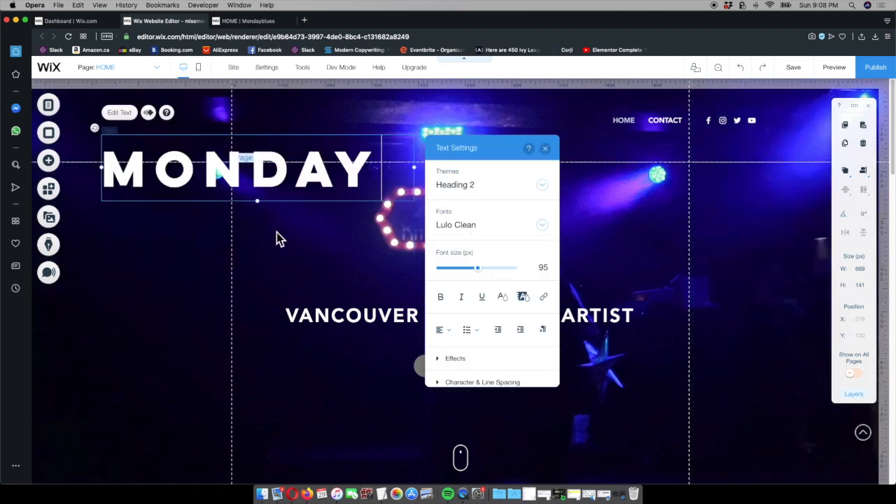
pyautogui.click(286, 281)
# Move the MONDAY text up into the header to about X -290, Y 65
pyautogui.click(260, 166)
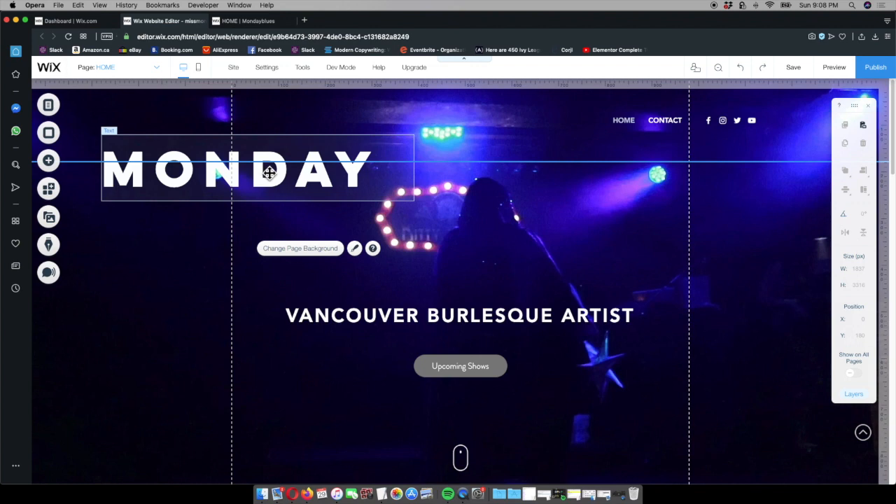
pyautogui.moveTo(266, 156); pyautogui.dragTo(264, 145)
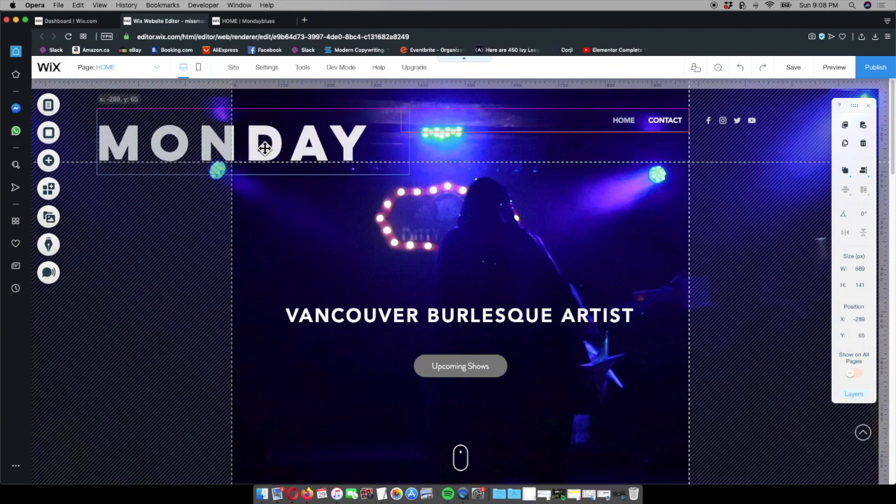
pyautogui.moveTo(264, 147); pyautogui.dragTo(263, 146)
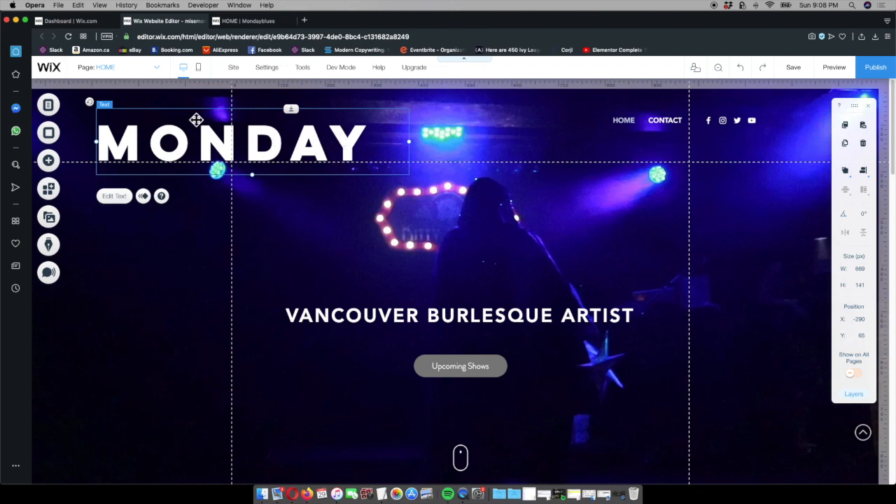
pyautogui.click(48, 160)
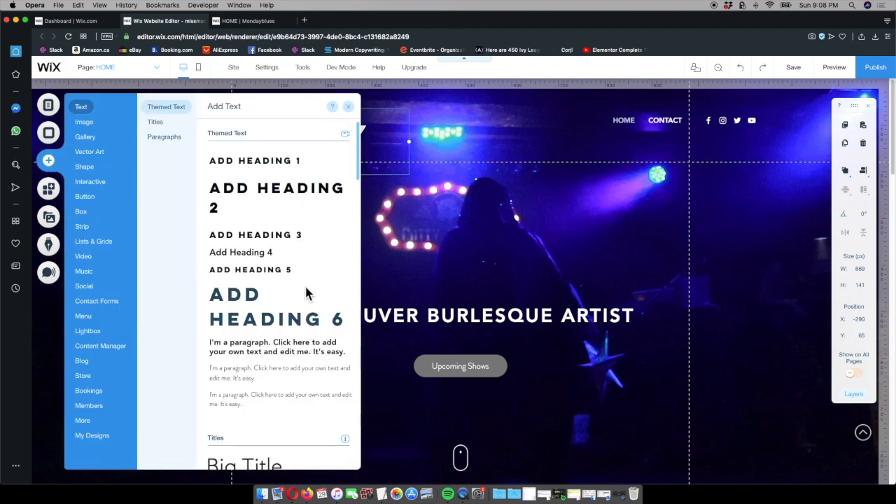
pyautogui.click(348, 106)
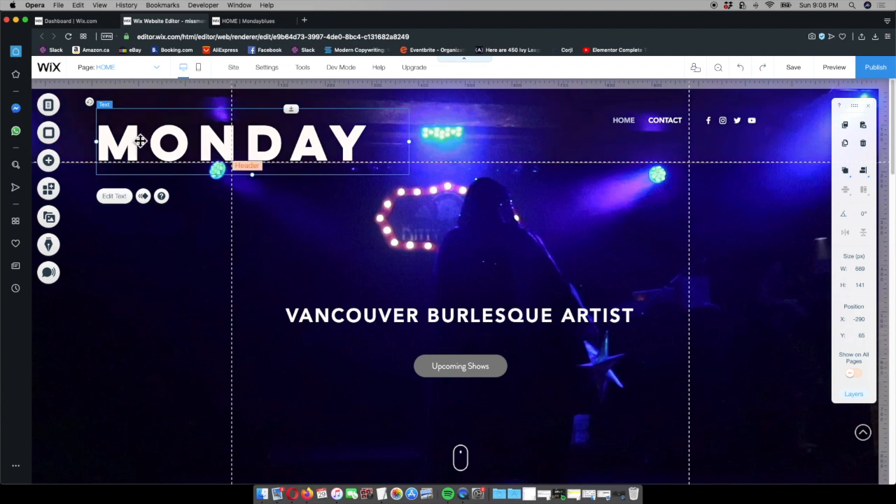
# Change the MONDAY text's font to a striped retro display font
pyautogui.doubleClick(330, 144)
pyautogui.click(536, 200)
pyautogui.click(514, 269)
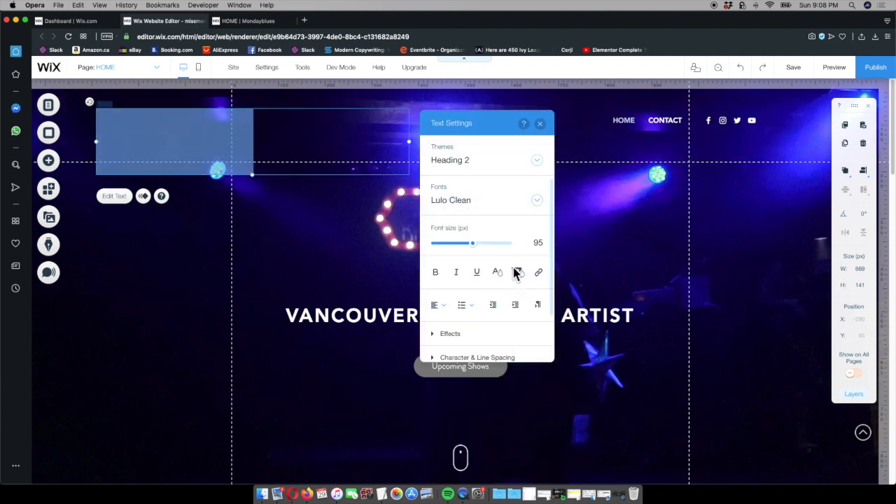
pyautogui.click(230, 231)
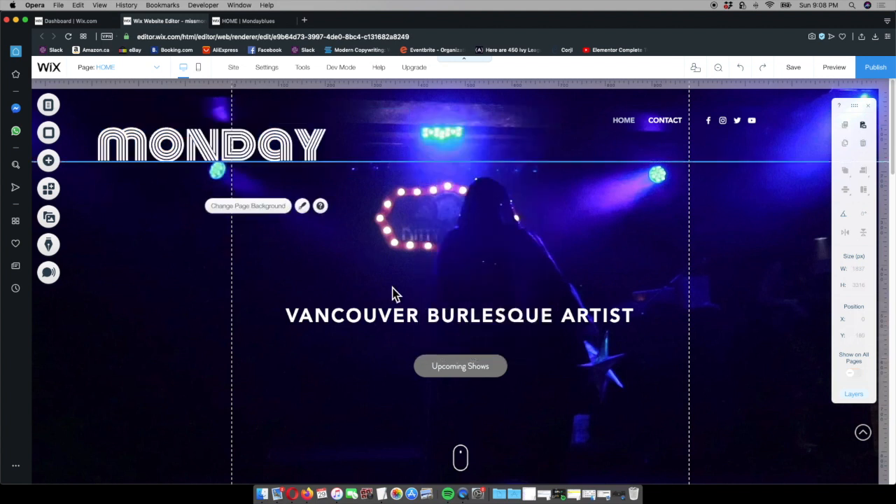
# Delete the MONDAY text element from the header
pyautogui.click(281, 145)
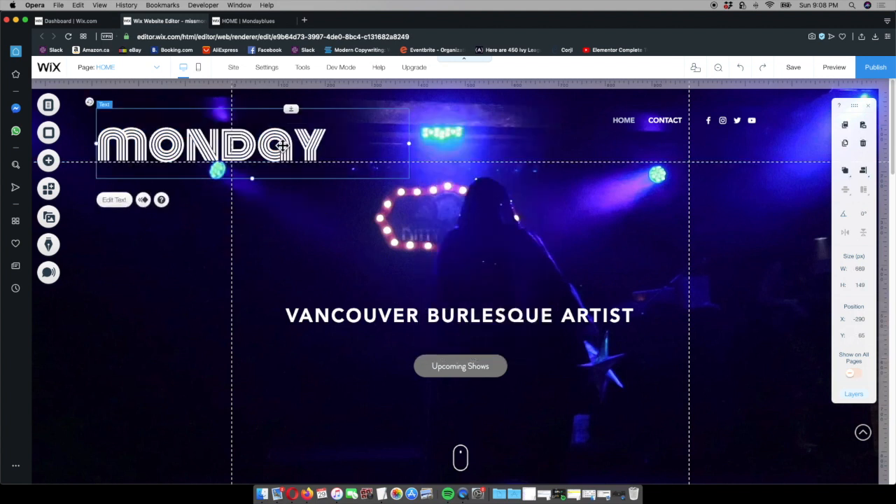
pyautogui.press('Delete')
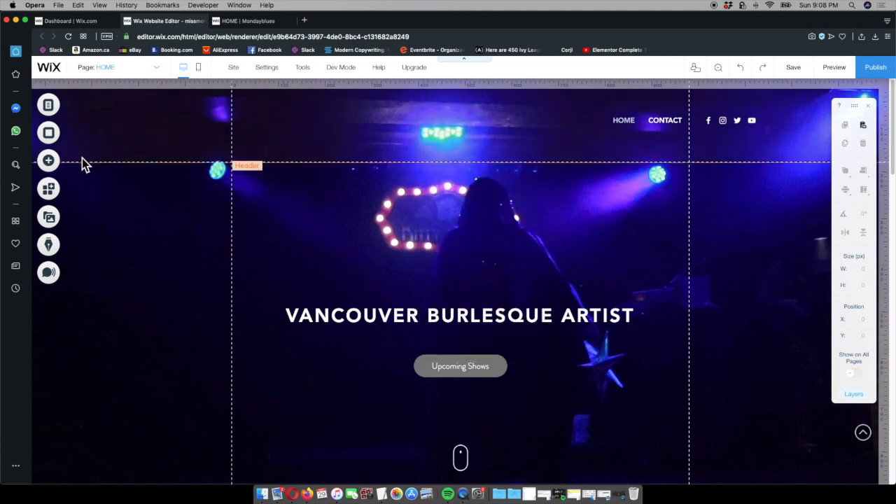
# Upload the two logo-mua-002 images from the computer and add the white Monday Blues logo to the home page
pyautogui.click(52, 167)
pyautogui.click(84, 123)
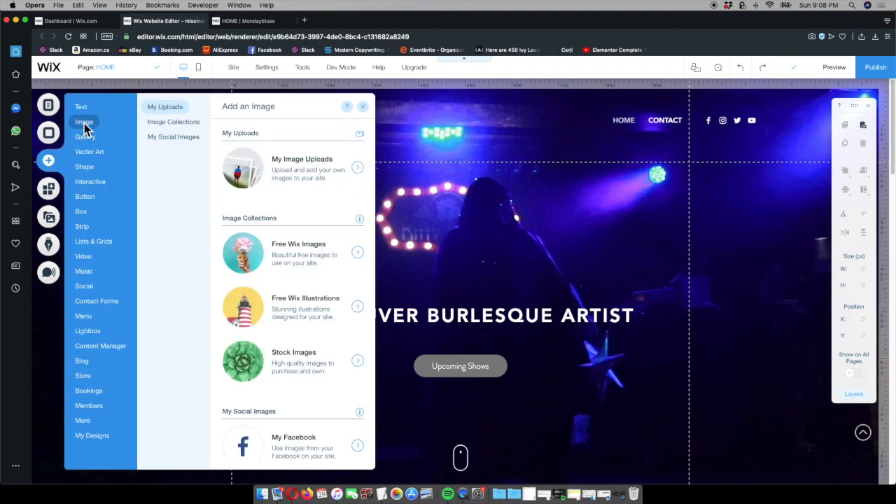
pyautogui.click(374, 178)
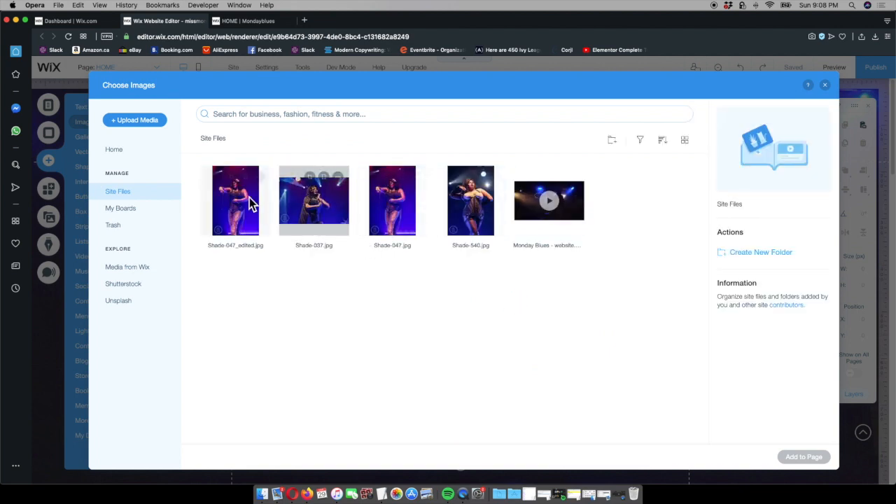
pyautogui.click(153, 124)
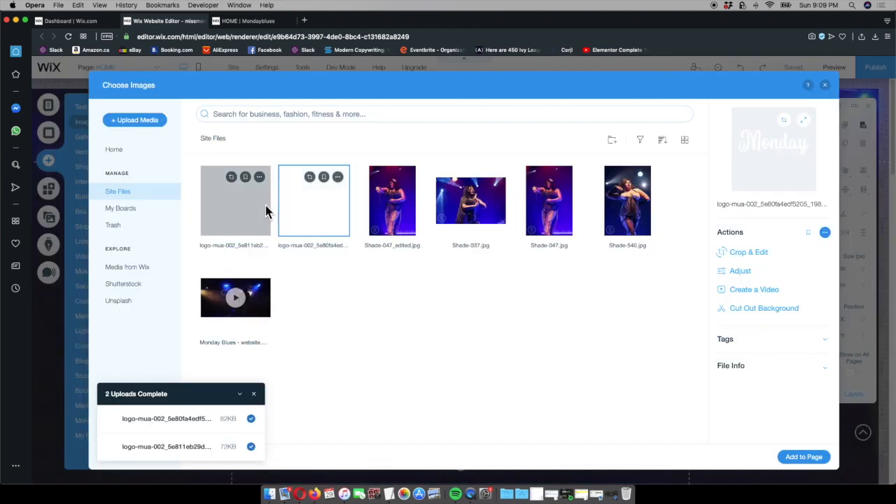
pyautogui.click(266, 212)
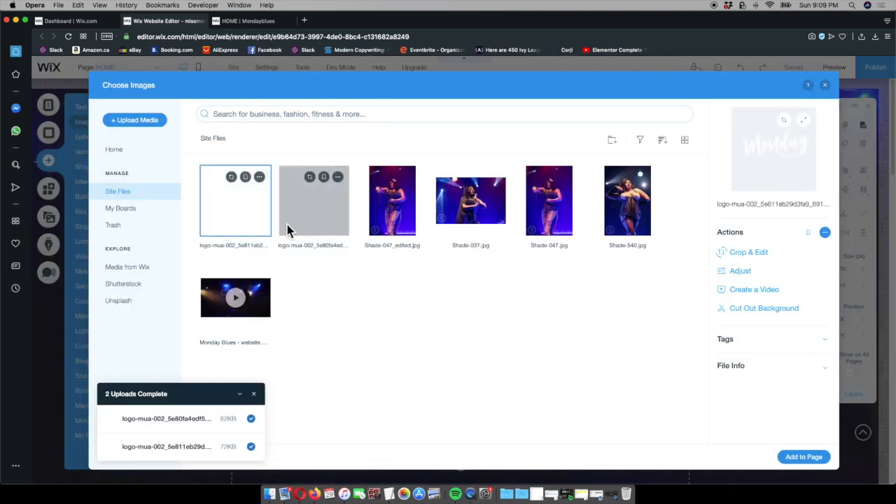
pyautogui.click(818, 462)
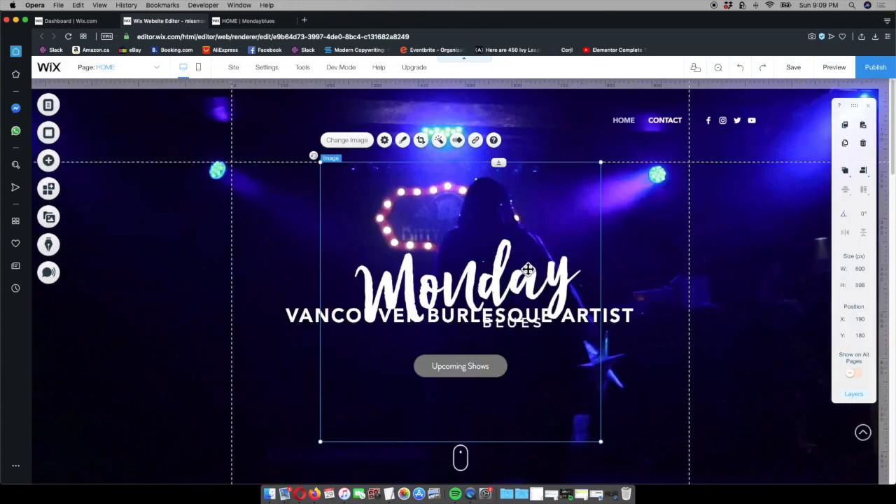
# Move the Monday Blues logo towards the header and crop away the empty space above and below its lettering
pyautogui.moveTo(496, 247); pyautogui.dragTo(342, 180)
pyautogui.moveTo(268, 198); pyautogui.dragTo(268, 233)
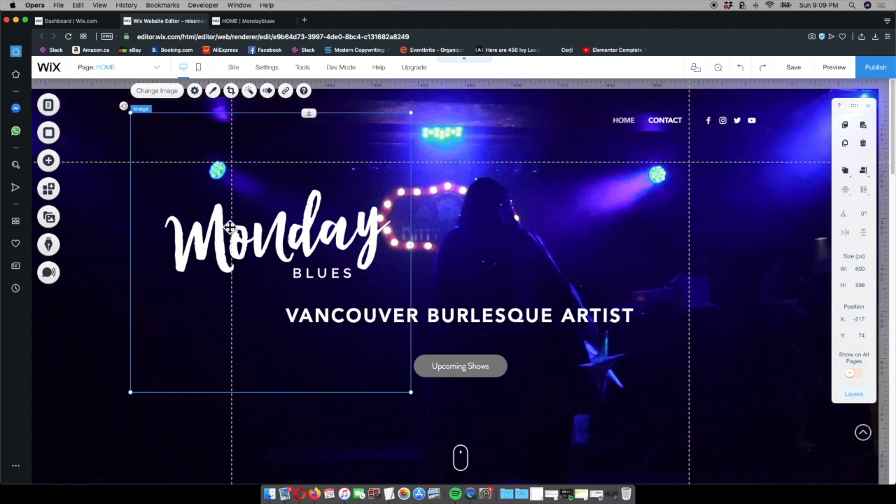
pyautogui.click(232, 91)
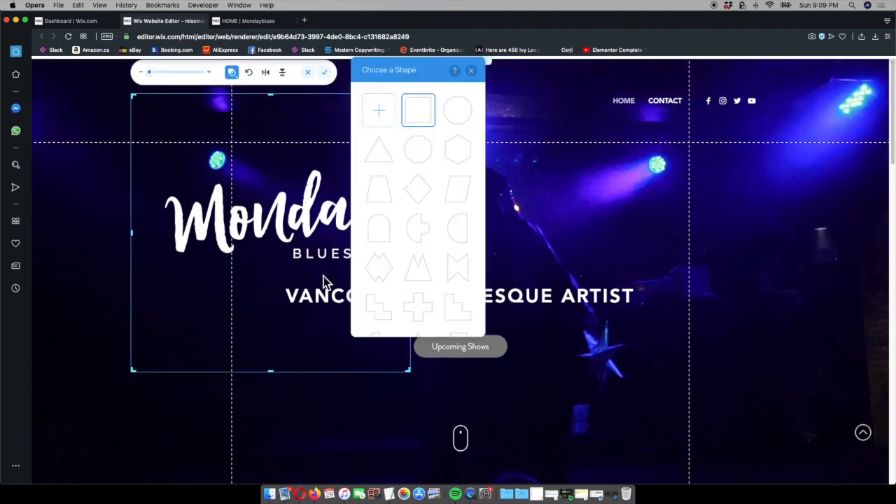
pyautogui.click(470, 71)
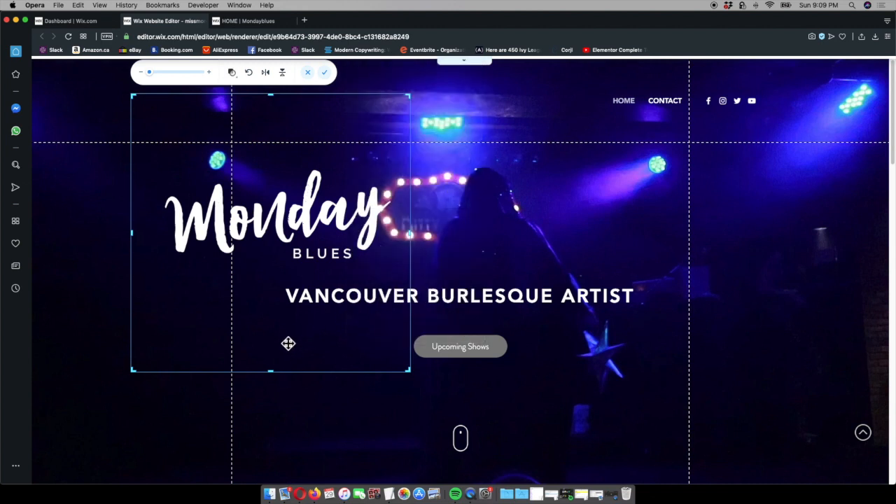
pyautogui.moveTo(274, 377); pyautogui.dragTo(272, 274)
pyautogui.moveTo(274, 100); pyautogui.dragTo(274, 174)
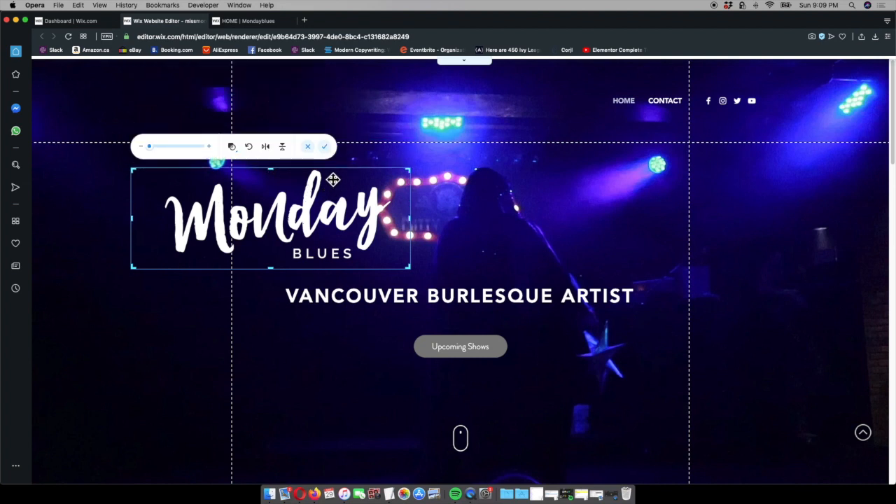
pyautogui.click(326, 147)
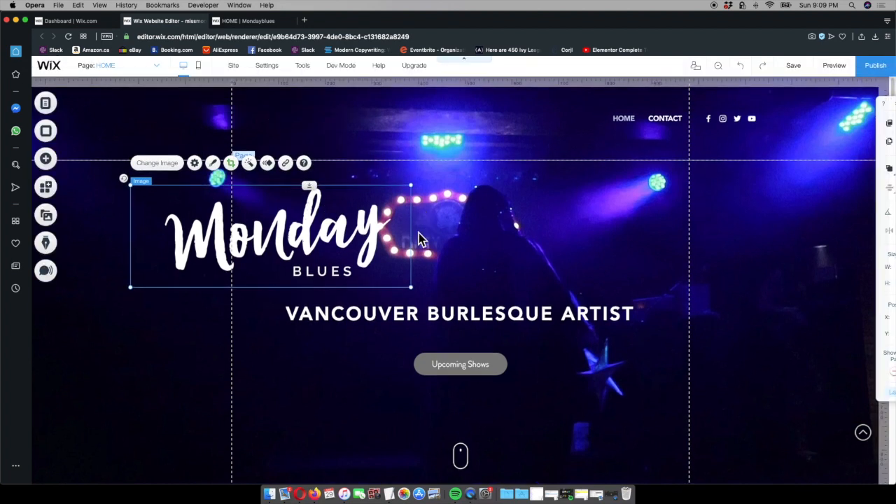
# Shrink the Monday Blues logo to about 389 × 141 px and place it in the header across from the menu
pyautogui.moveTo(415, 293); pyautogui.dragTo(321, 235)
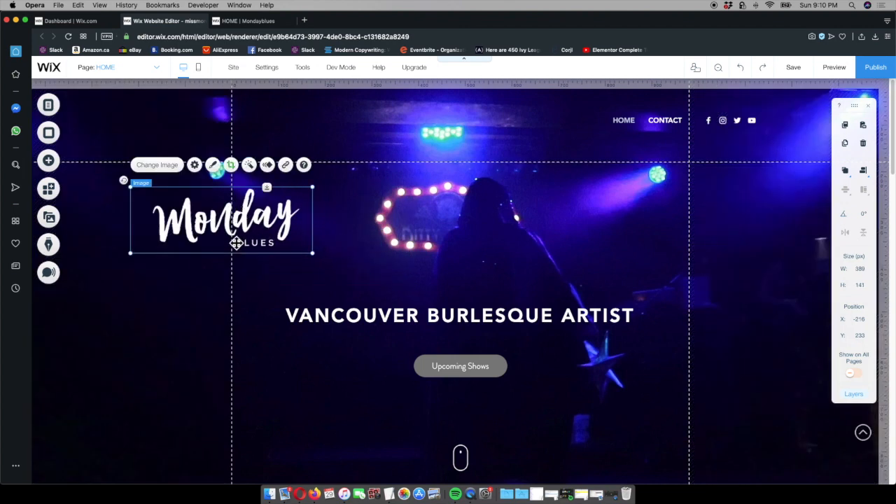
pyautogui.moveTo(225, 231)
pyautogui.mouseDown()
pyautogui.moveTo(214, 177)
pyautogui.moveTo(219, 133)
pyautogui.mouseUp()
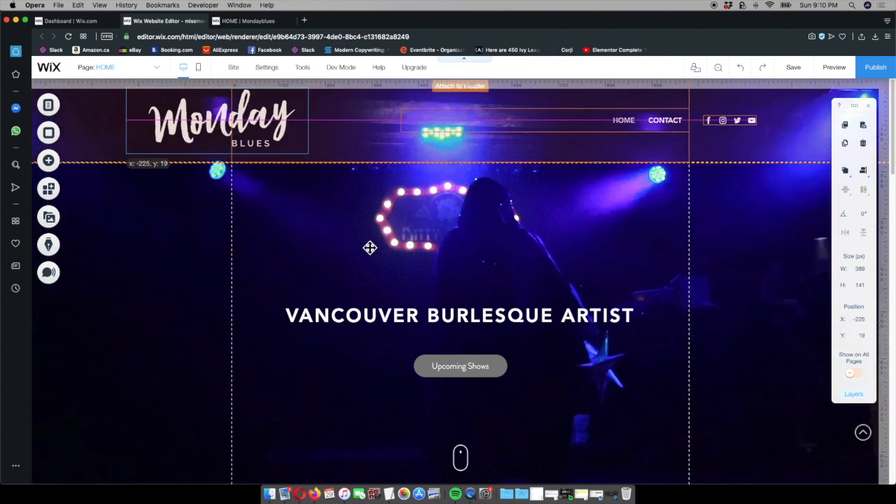
pyautogui.click(317, 238)
pyautogui.moveTo(247, 124); pyautogui.dragTo(249, 126)
pyautogui.click(369, 231)
# Save the site and compare its header and opening section with the published site
pyautogui.click(793, 68)
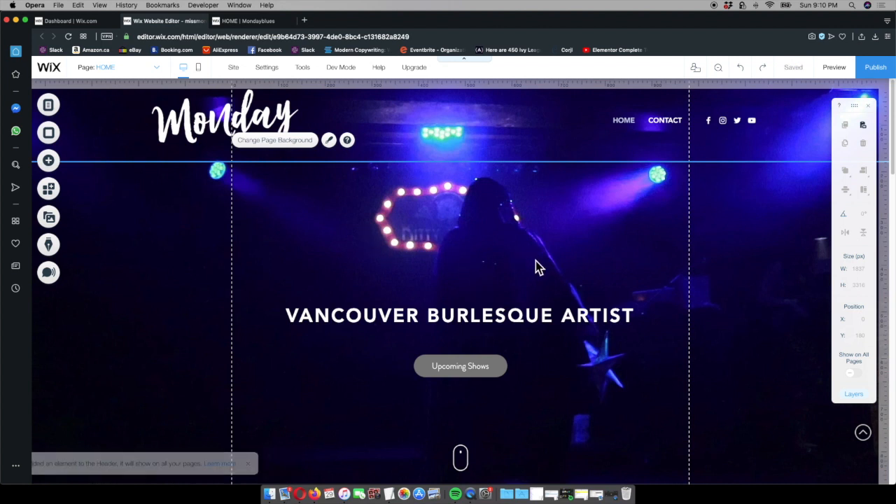
pyautogui.click(265, 24)
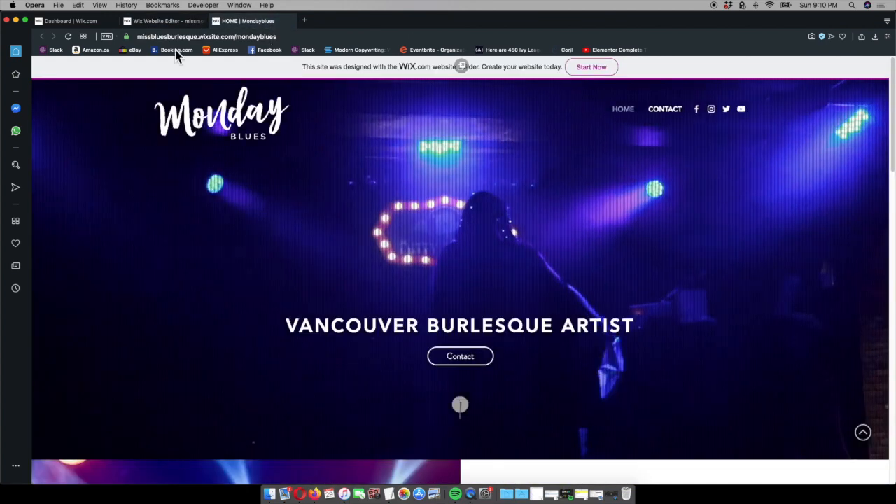
pyautogui.click(175, 24)
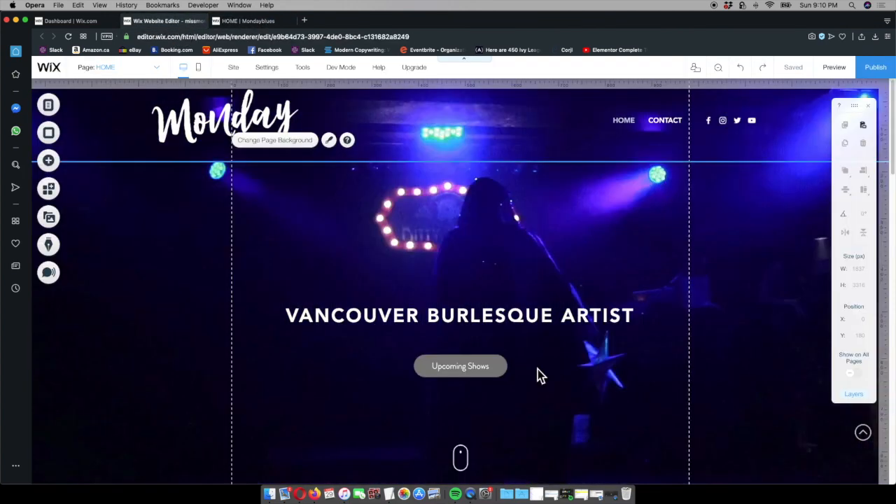
# Lower the VANCOUVER BURLESQUE ARTIST heading to about Y 603 and set the Upcoming Shows button below it at about Y 687, matching the published site
pyautogui.moveTo(509, 330); pyautogui.dragTo(511, 366)
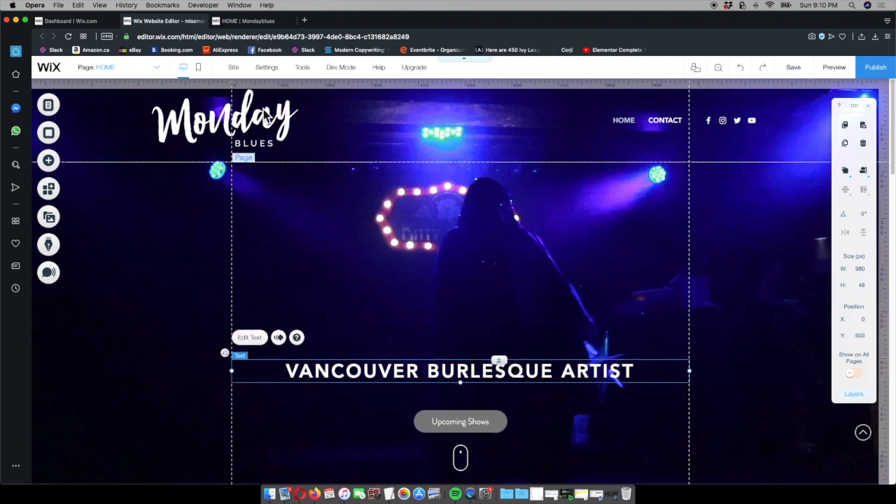
pyautogui.click(260, 21)
pyautogui.click(178, 21)
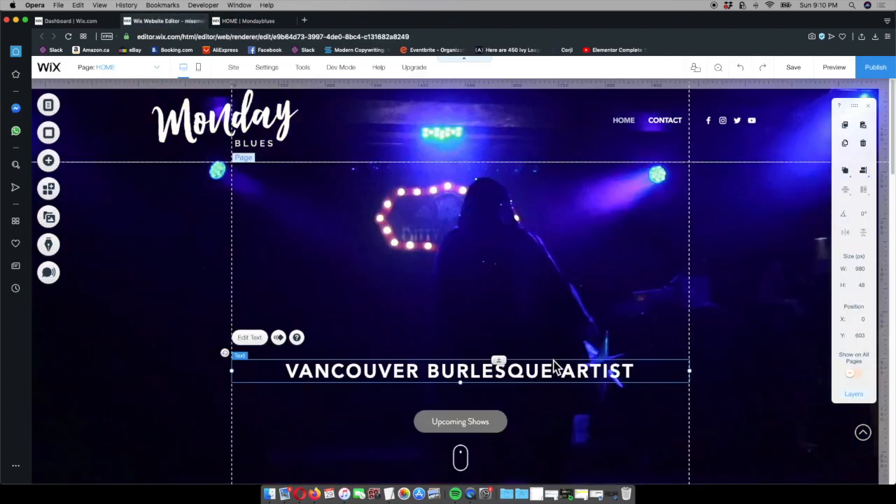
pyautogui.click(480, 413)
pyautogui.moveTo(482, 411); pyautogui.dragTo(488, 404)
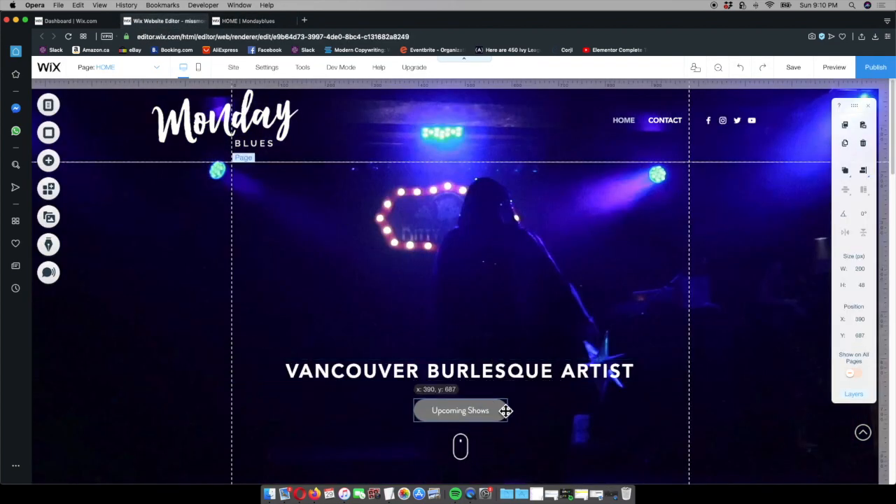
pyautogui.click(604, 428)
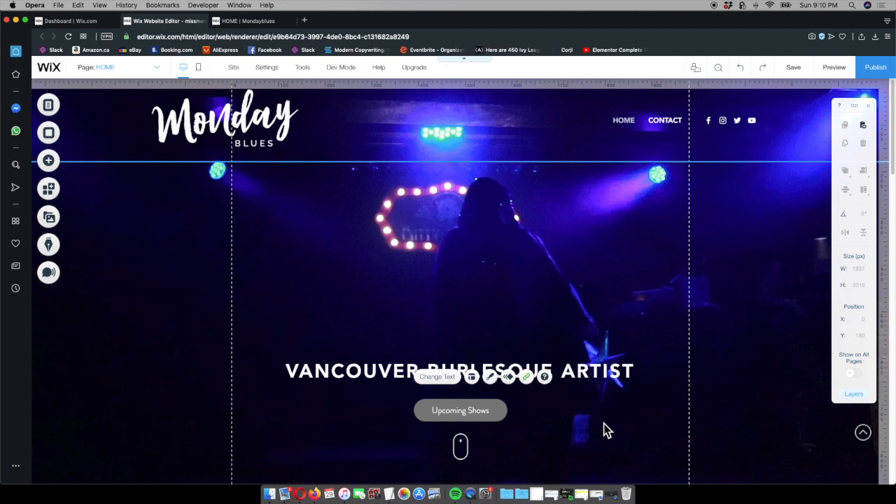
# Customize the Upcoming Shows button's design, setting its regular background fill opacity to 0%
pyautogui.click(493, 418)
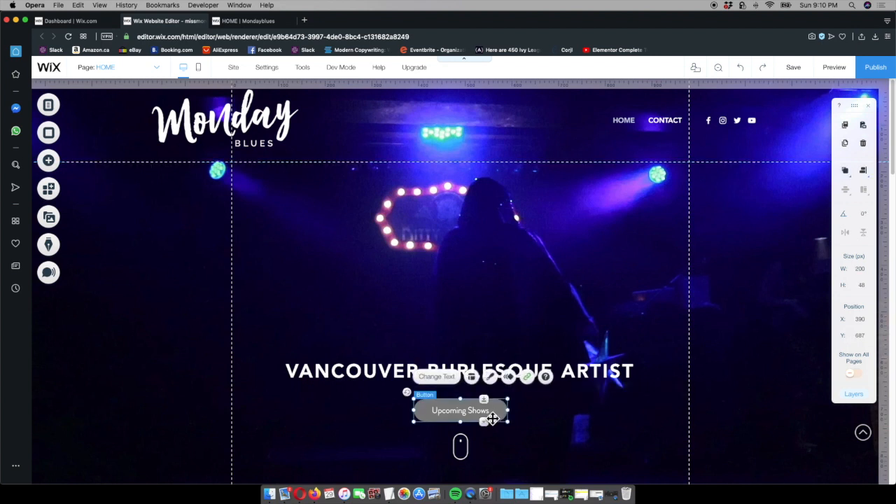
pyautogui.click(491, 378)
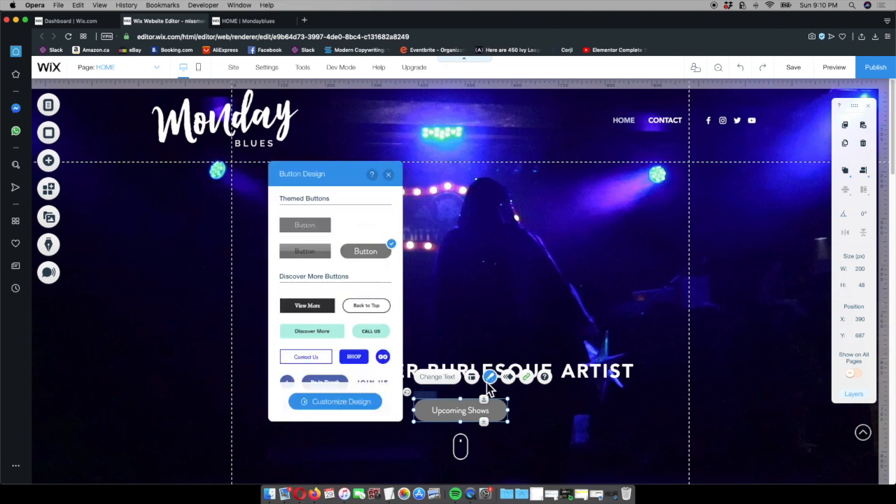
pyautogui.click(370, 406)
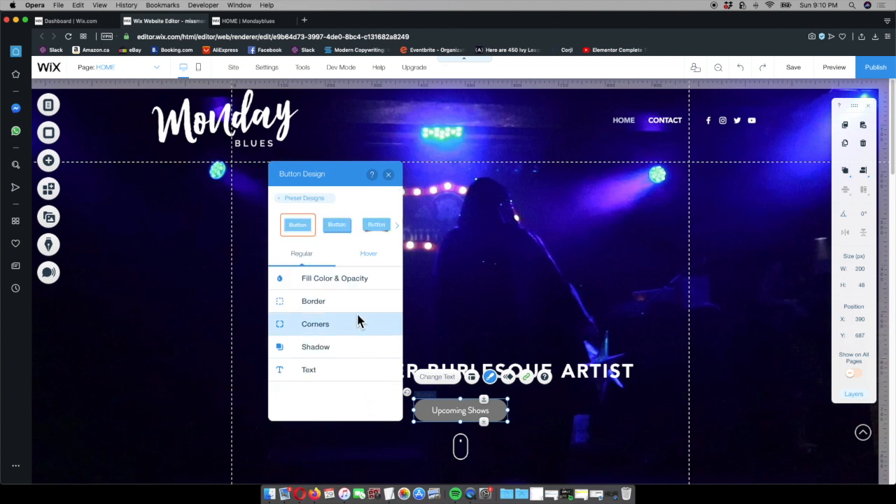
pyautogui.click(352, 281)
pyautogui.moveTo(342, 320); pyautogui.dragTo(296, 321)
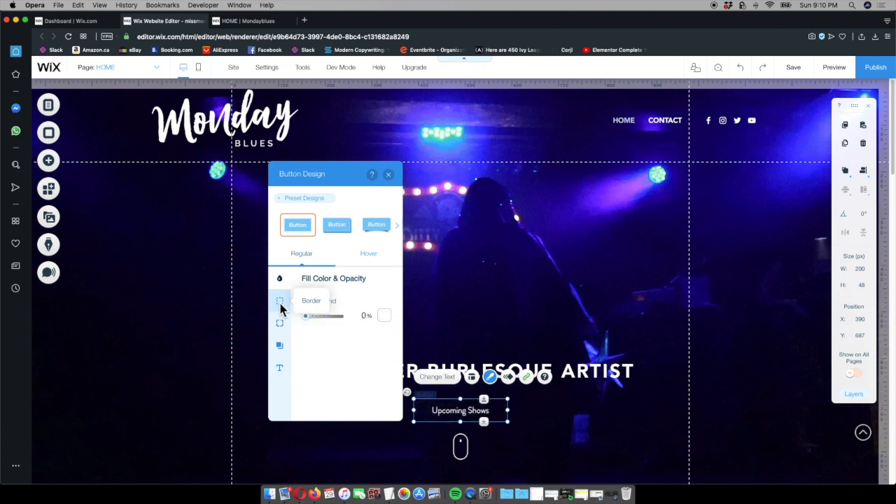
# Give the Upcoming Shows button a white border 2 px wide in its regular state and finish the button design
pyautogui.click(280, 302)
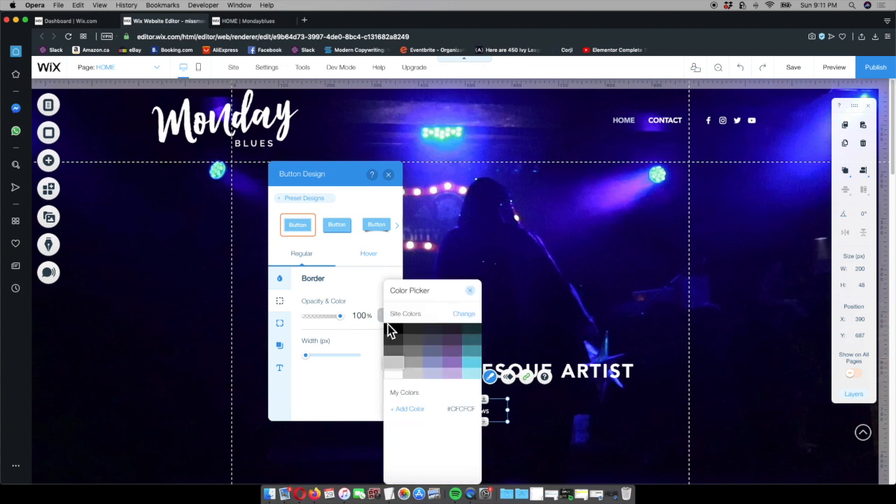
pyautogui.click(397, 373)
pyautogui.click(472, 292)
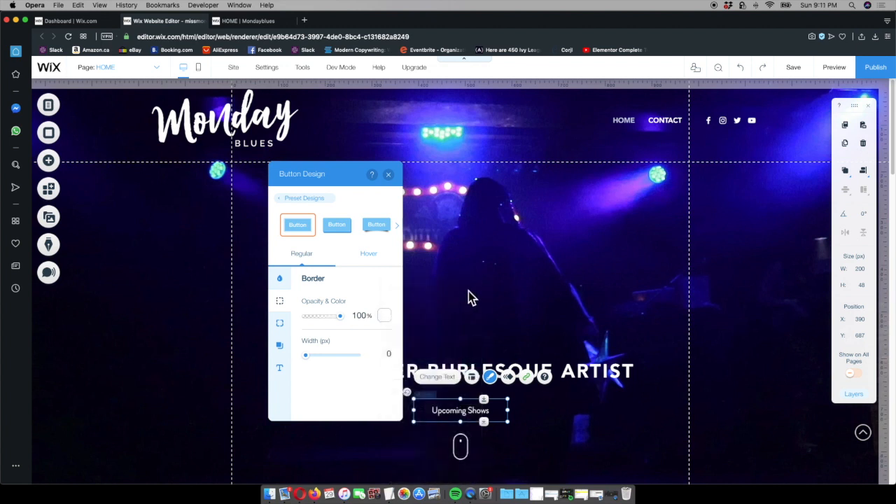
pyautogui.moveTo(312, 361); pyautogui.dragTo(312, 360)
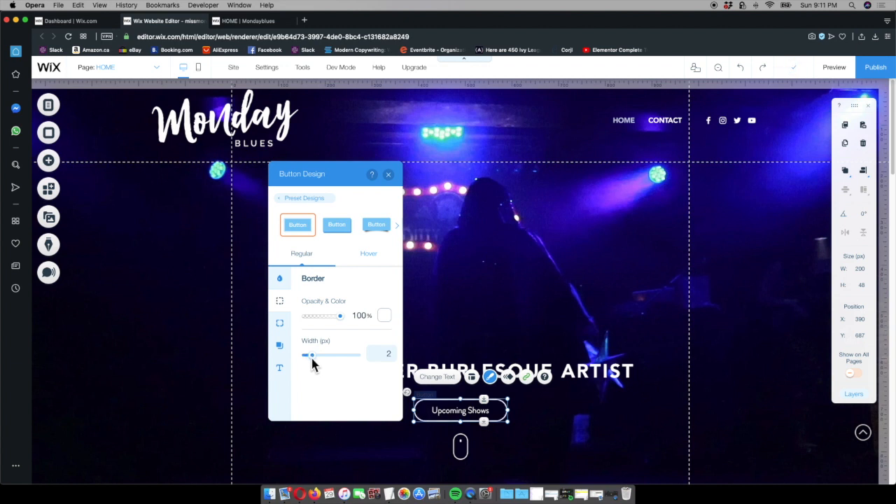
pyautogui.click(388, 174)
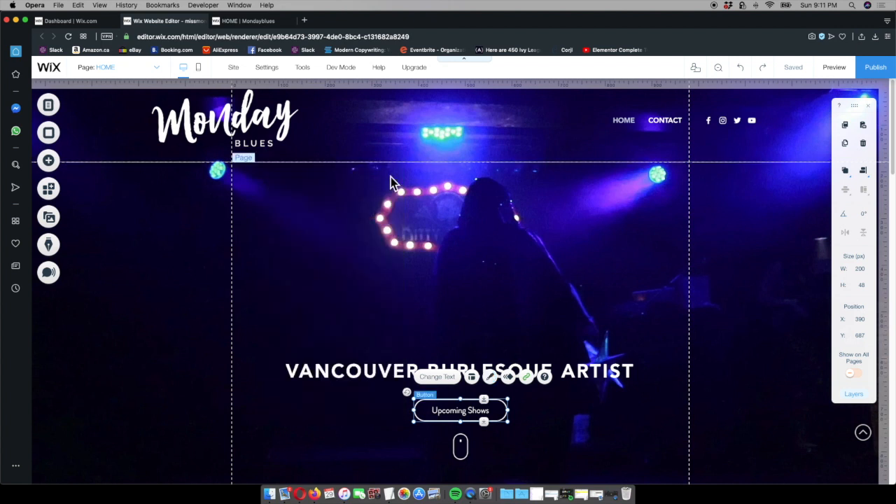
pyautogui.click(638, 245)
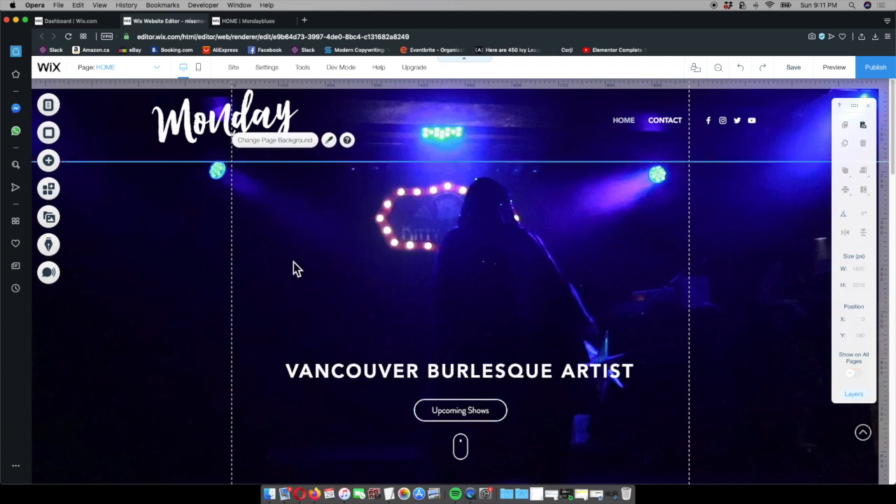
# Check the hero button's wording on the published site and change the Upcoming Shows button's text to Contact
pyautogui.click(268, 23)
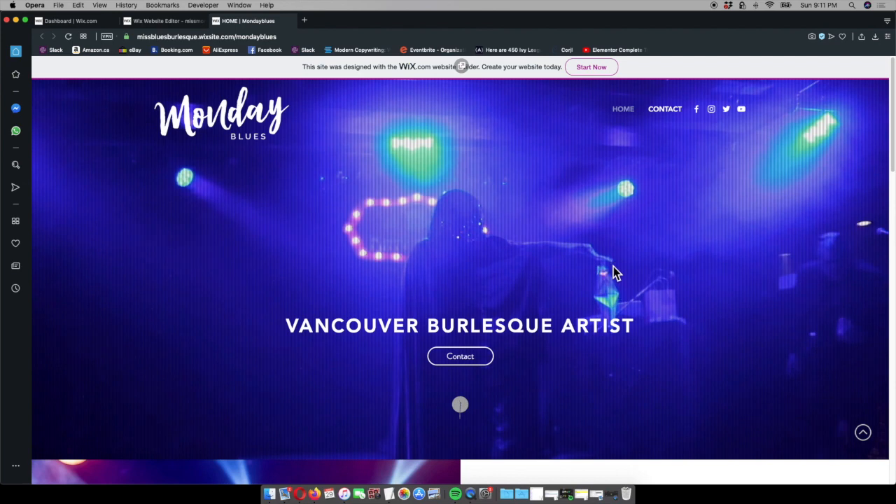
pyautogui.click(183, 21)
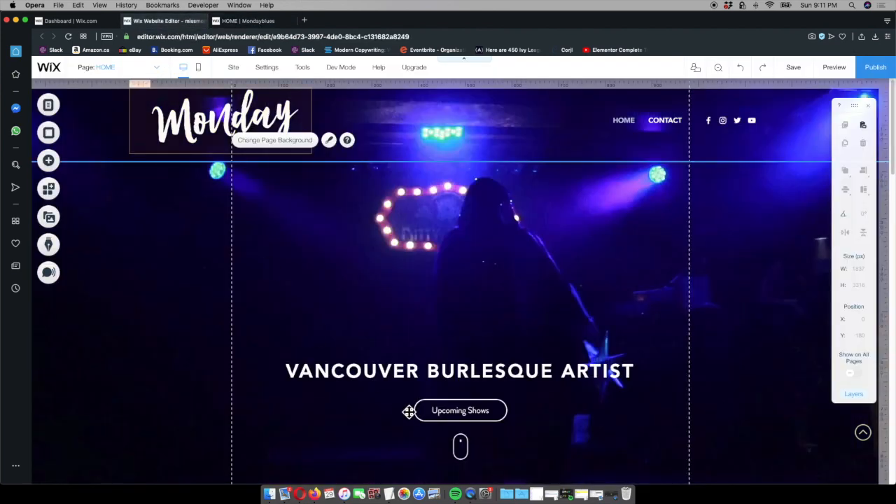
pyautogui.click(477, 415)
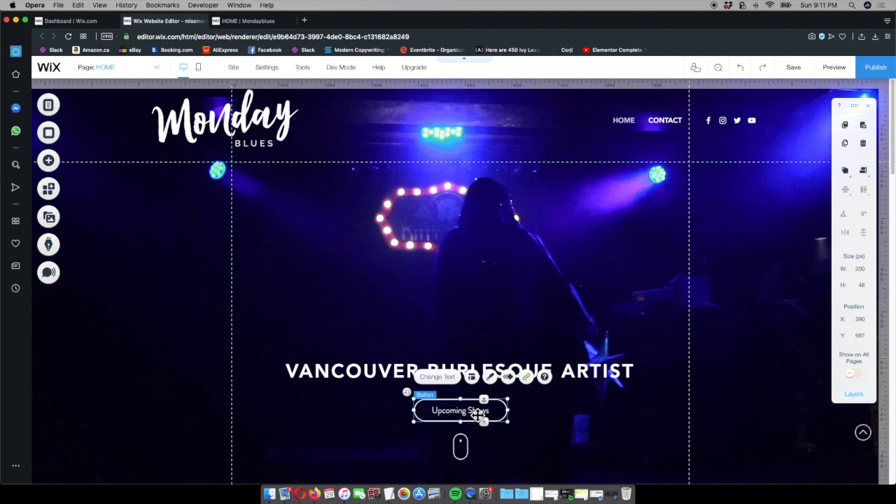
pyautogui.click(450, 382)
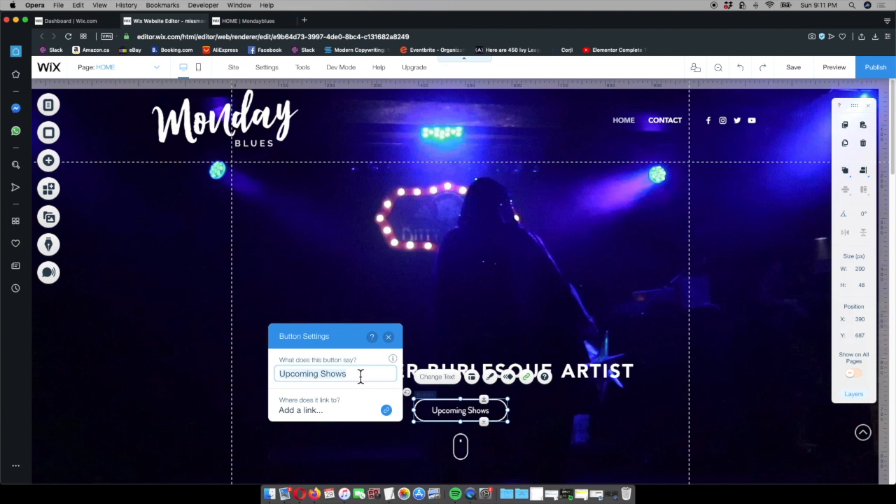
pyautogui.write('Contact')
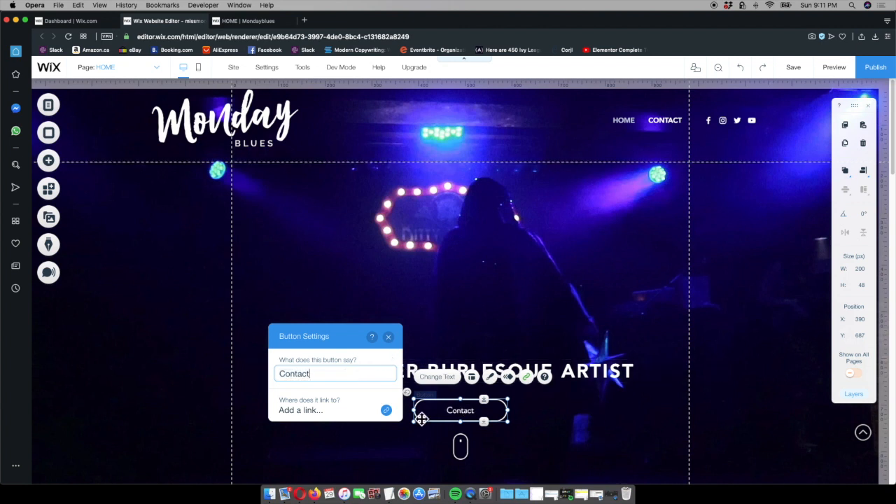
# Link the Contact button to the CONTACT US anchor on the HOME page
pyautogui.click(386, 411)
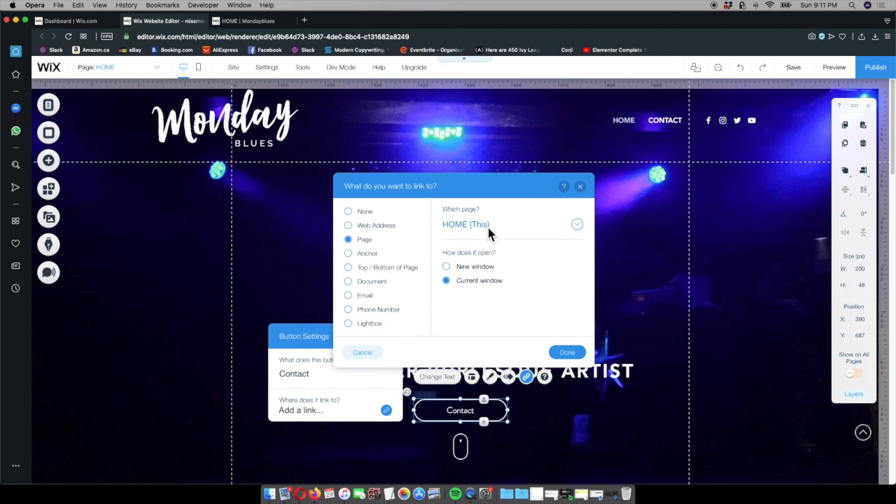
pyautogui.click(350, 254)
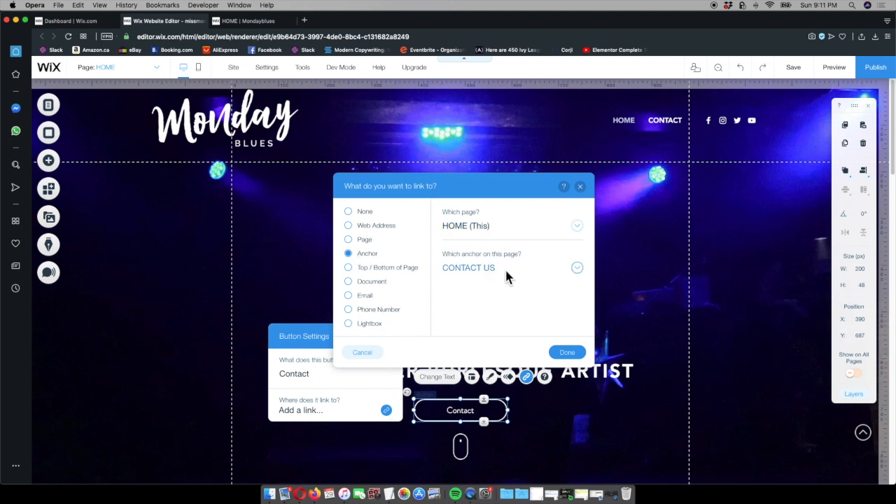
pyautogui.click(577, 355)
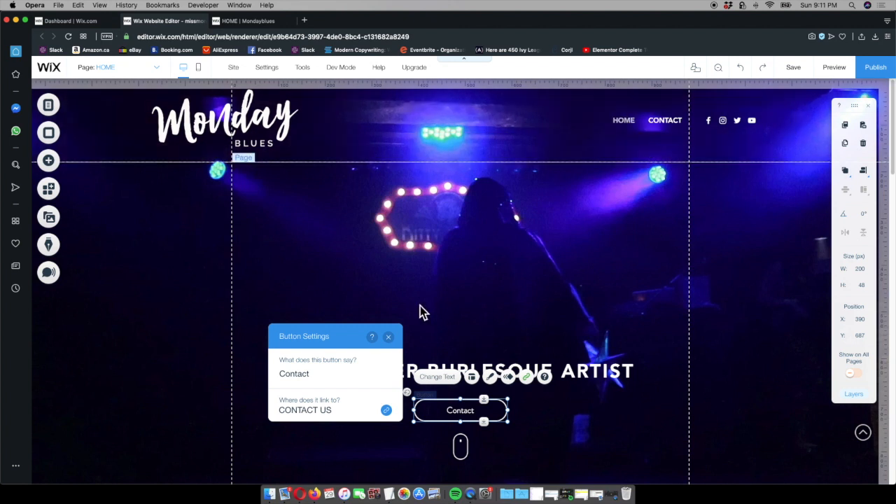
pyautogui.click(389, 337)
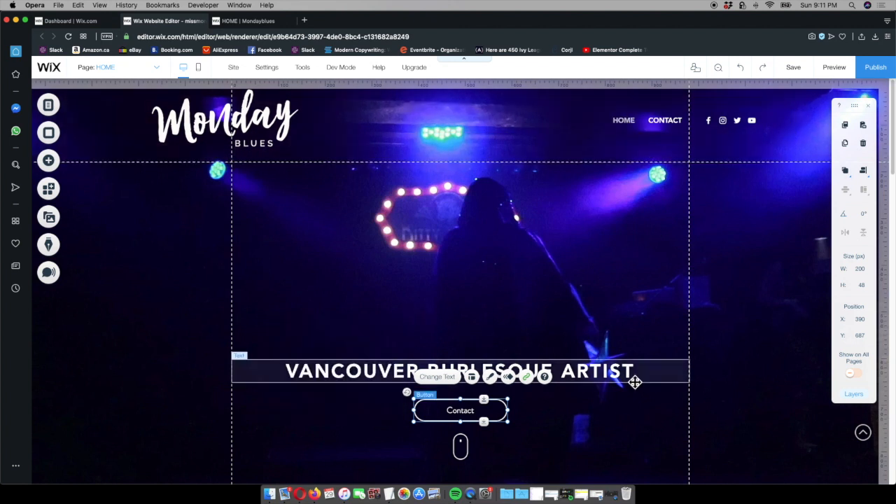
# Narrow the Contact button to about 164 px, center it horizontally on the page, and compare it with the published site
pyautogui.click(246, 21)
pyautogui.click(187, 21)
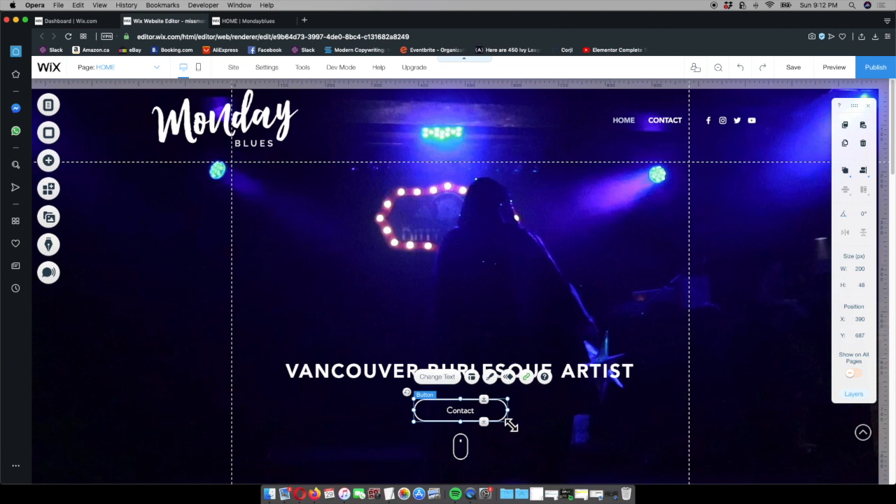
pyautogui.moveTo(512, 418); pyautogui.dragTo(491, 412)
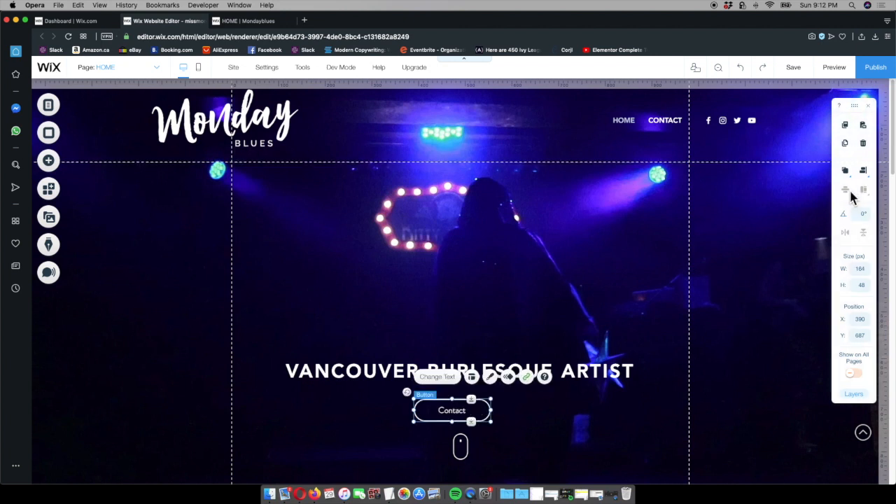
pyautogui.click(845, 170)
pyautogui.click(842, 172)
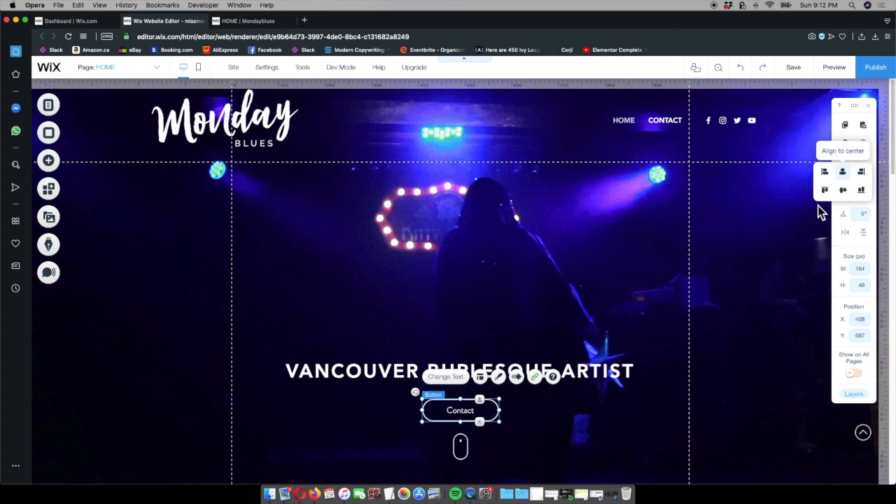
pyautogui.click(718, 383)
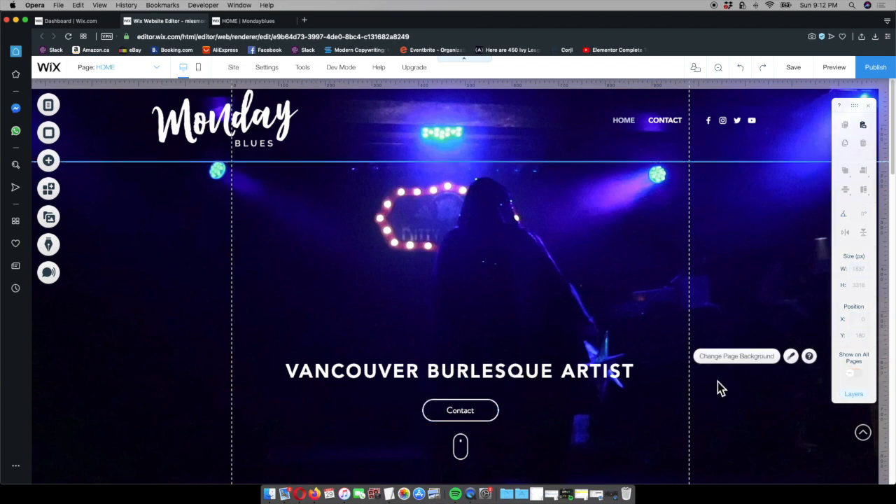
pyautogui.click(256, 20)
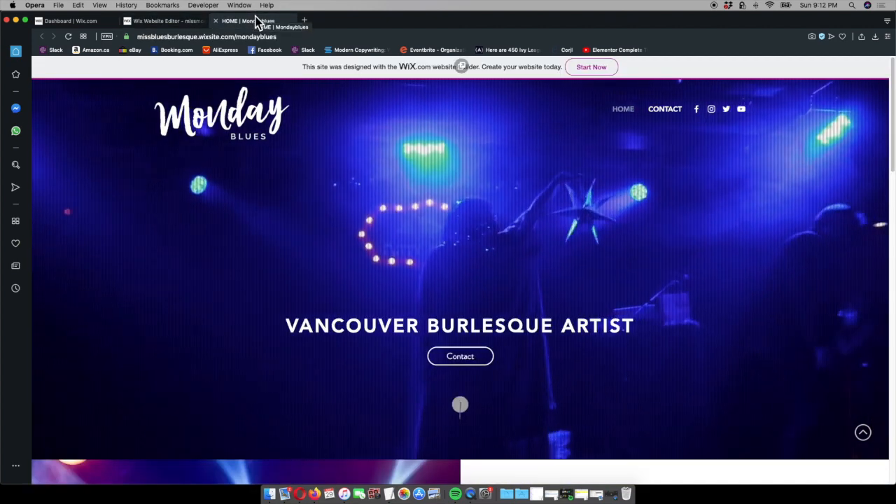